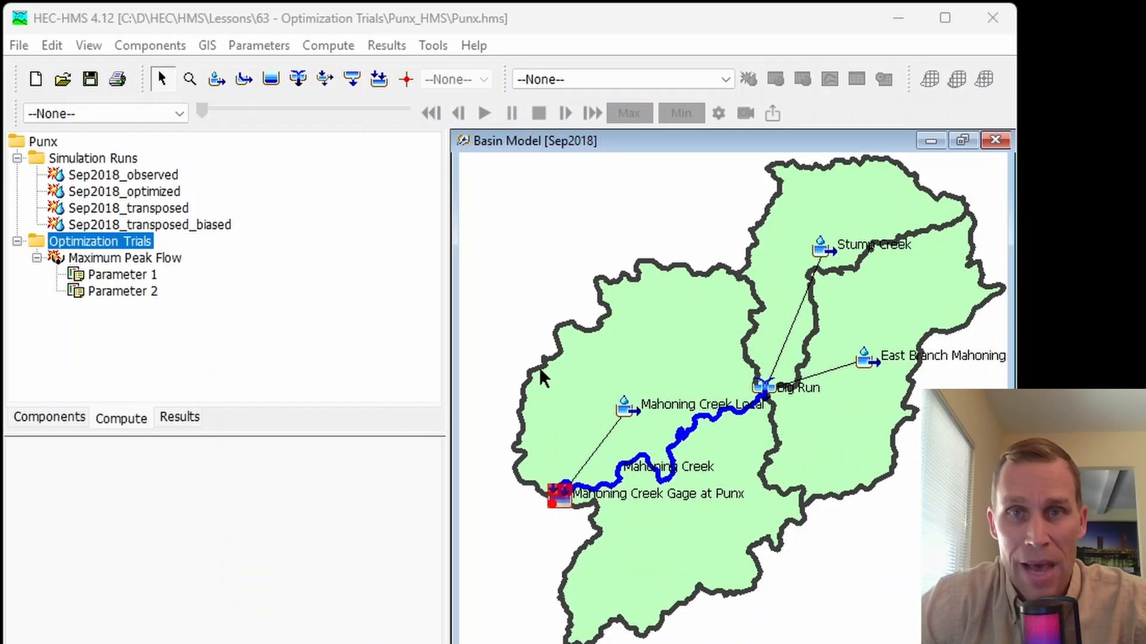
click(561, 27)
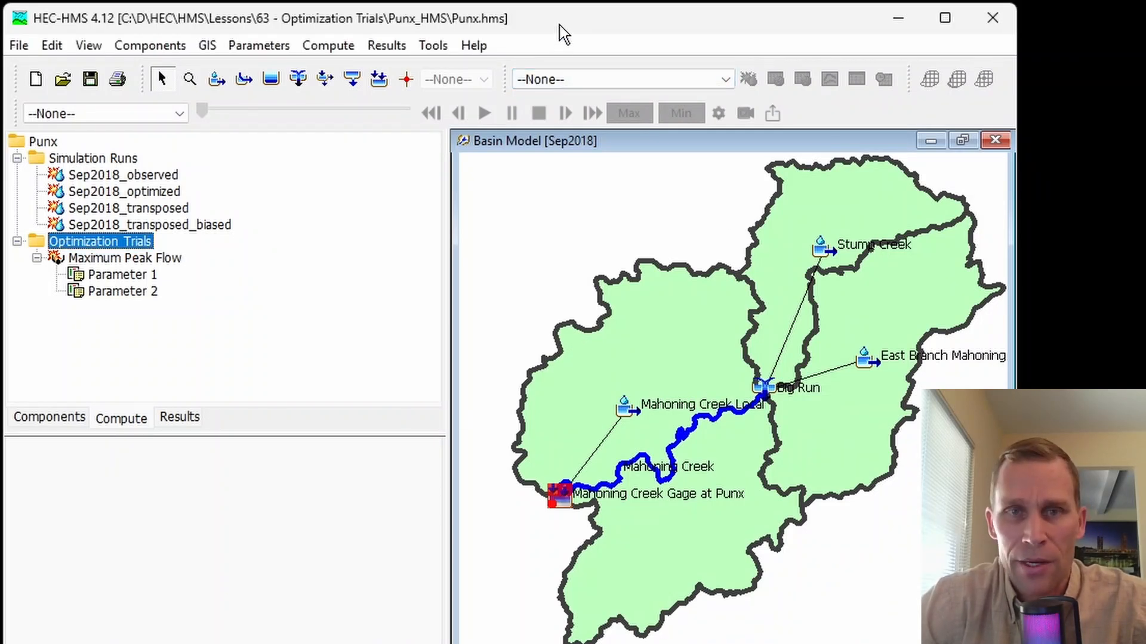
click(329, 47)
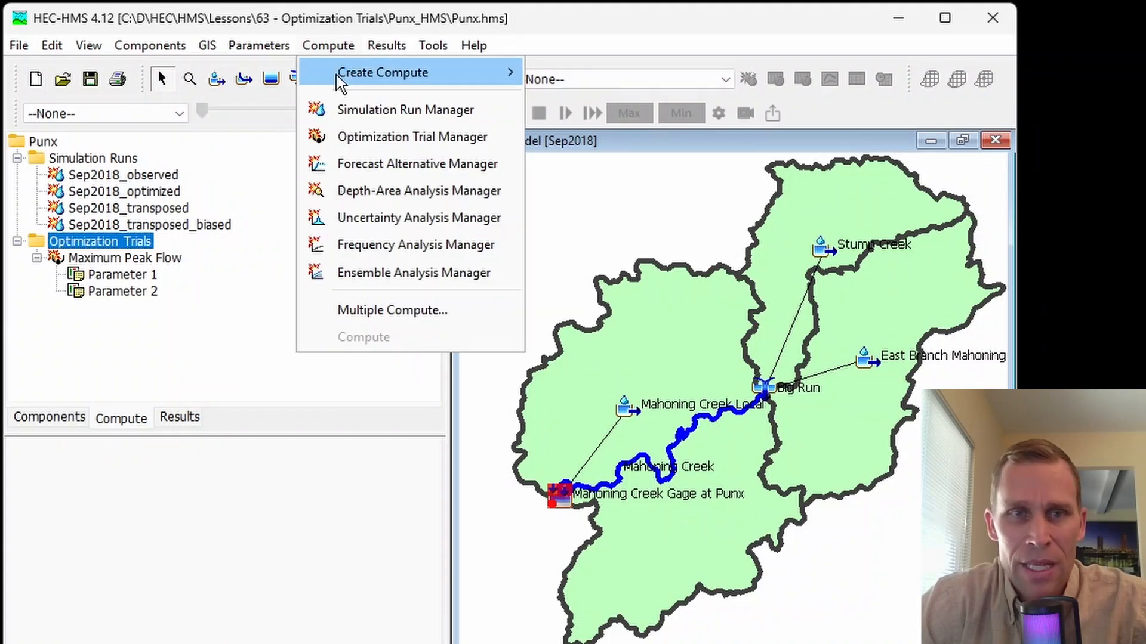
click(358, 143)
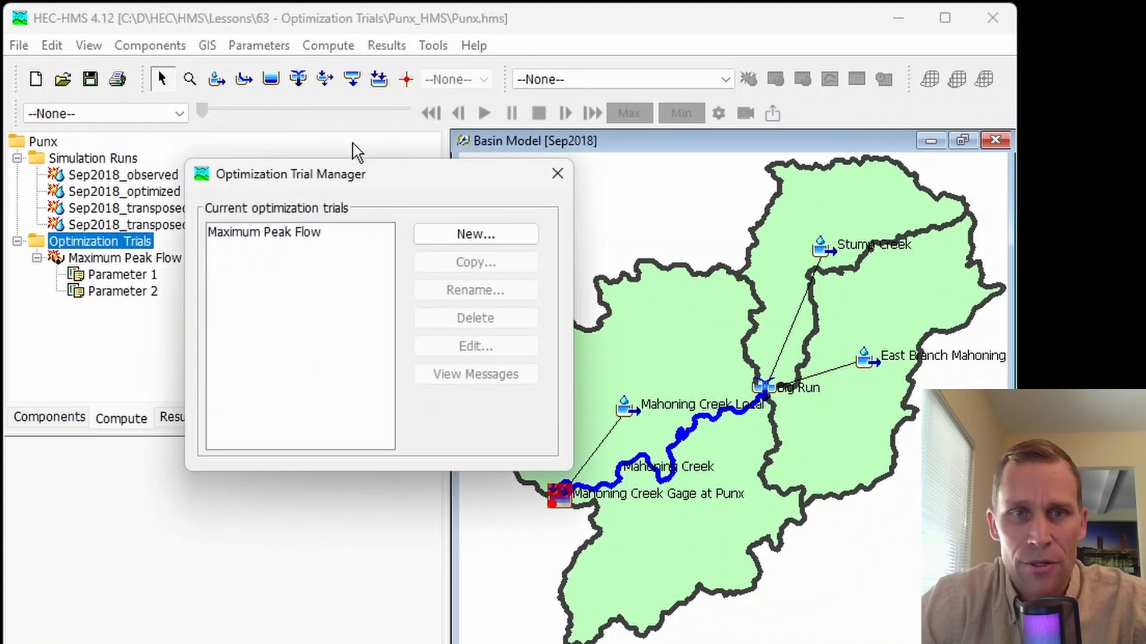
drag(378, 171, 284, 270)
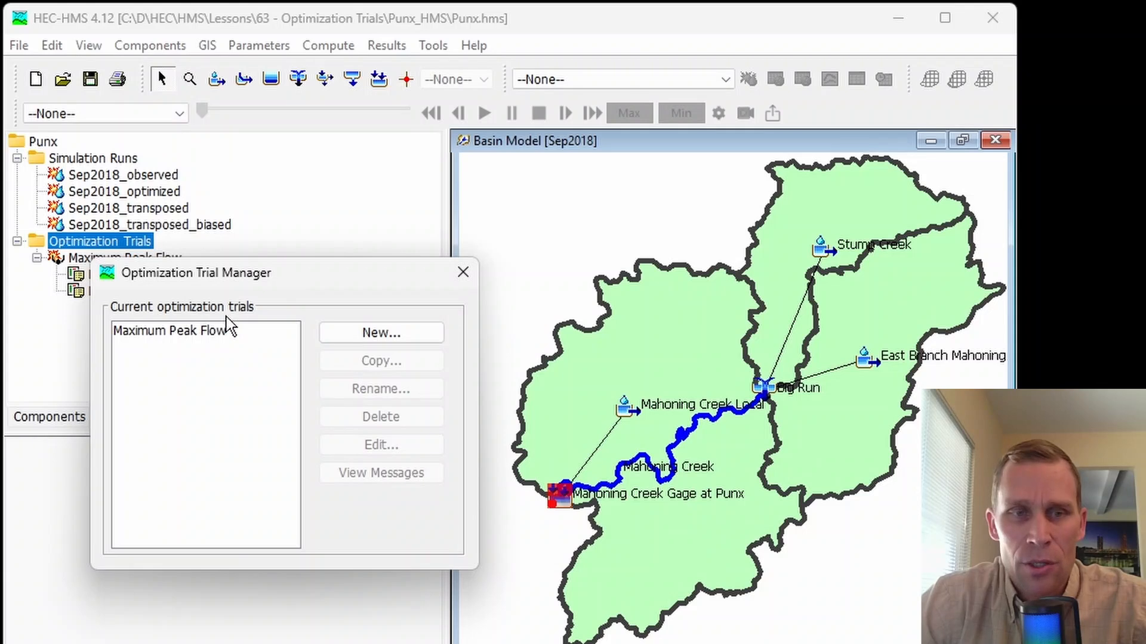
click(202, 329)
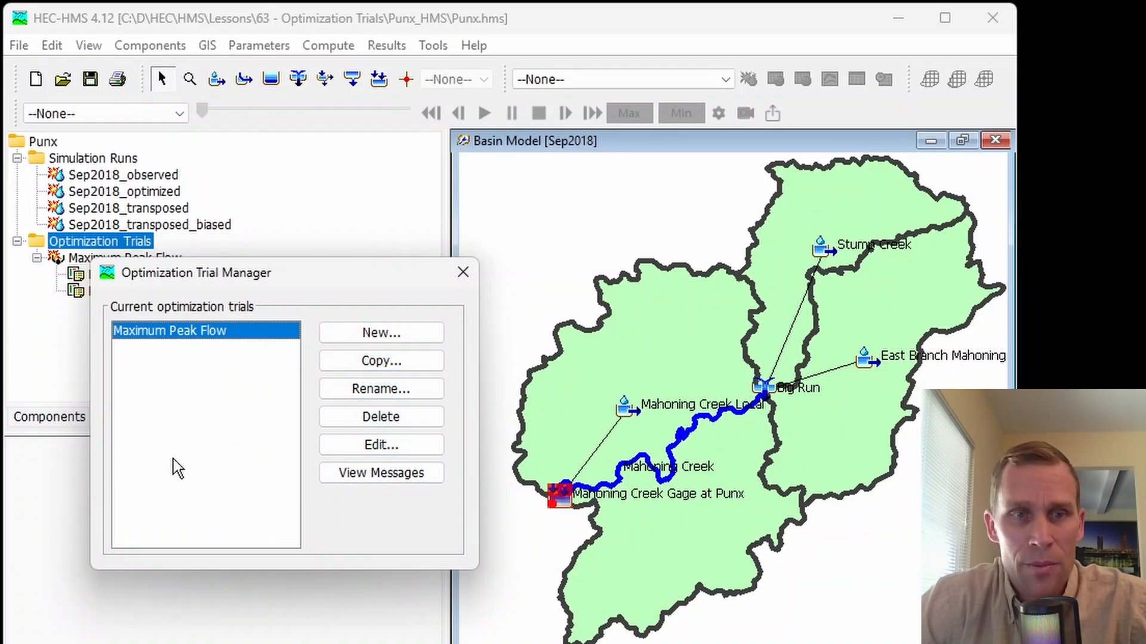
click(384, 334)
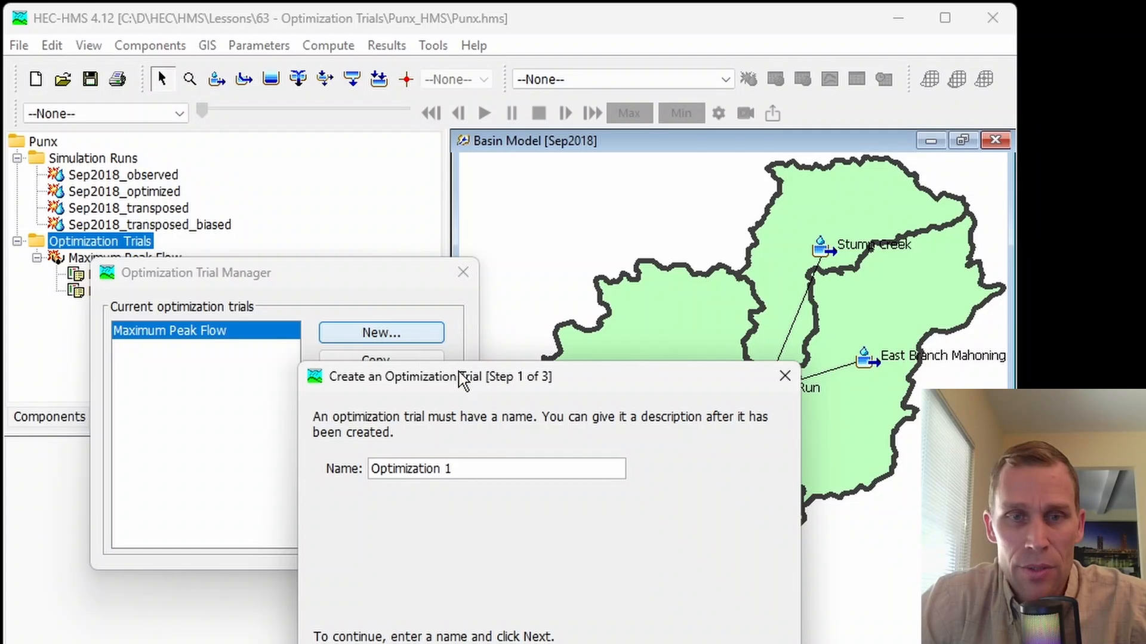
drag(462, 380, 306, 282)
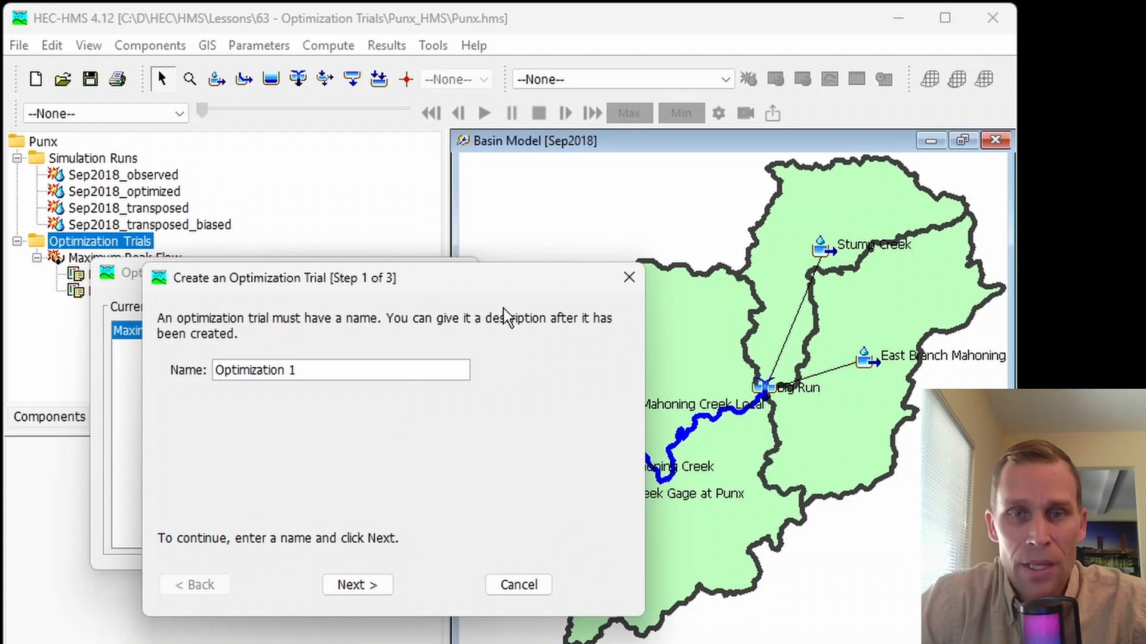
click(629, 277)
click(462, 278)
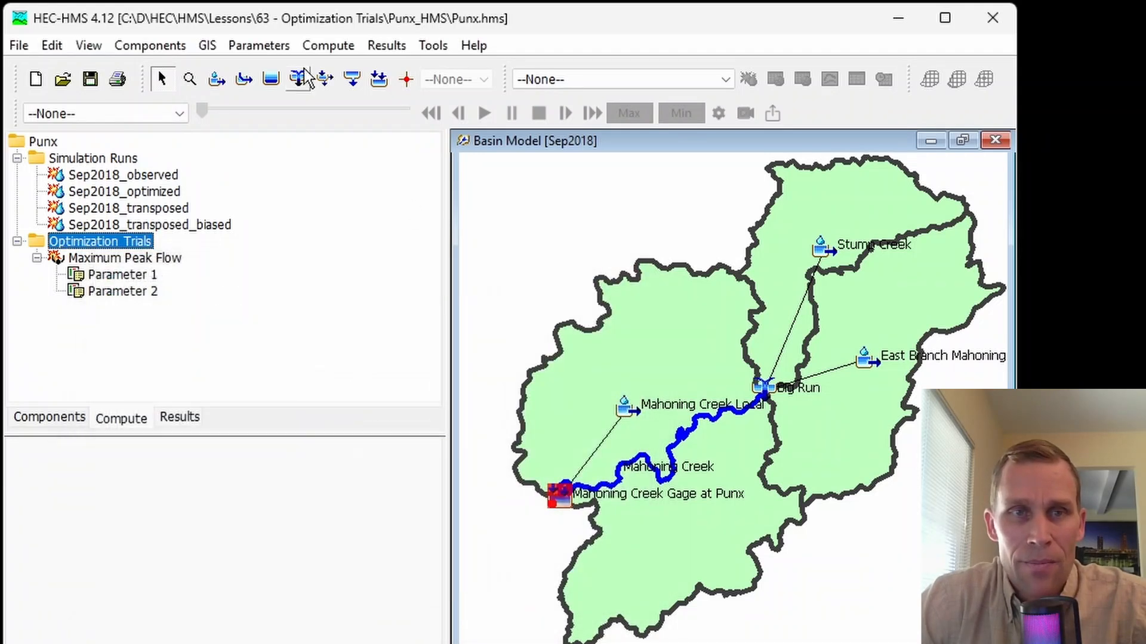
click(328, 51)
mouse_move(338, 79)
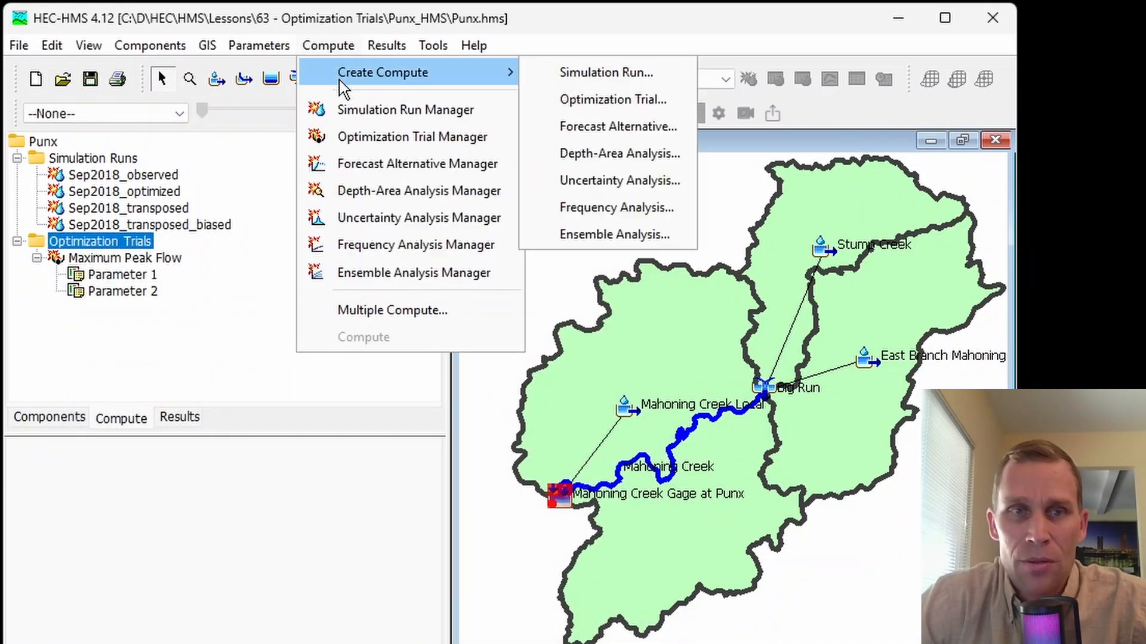
click(586, 104)
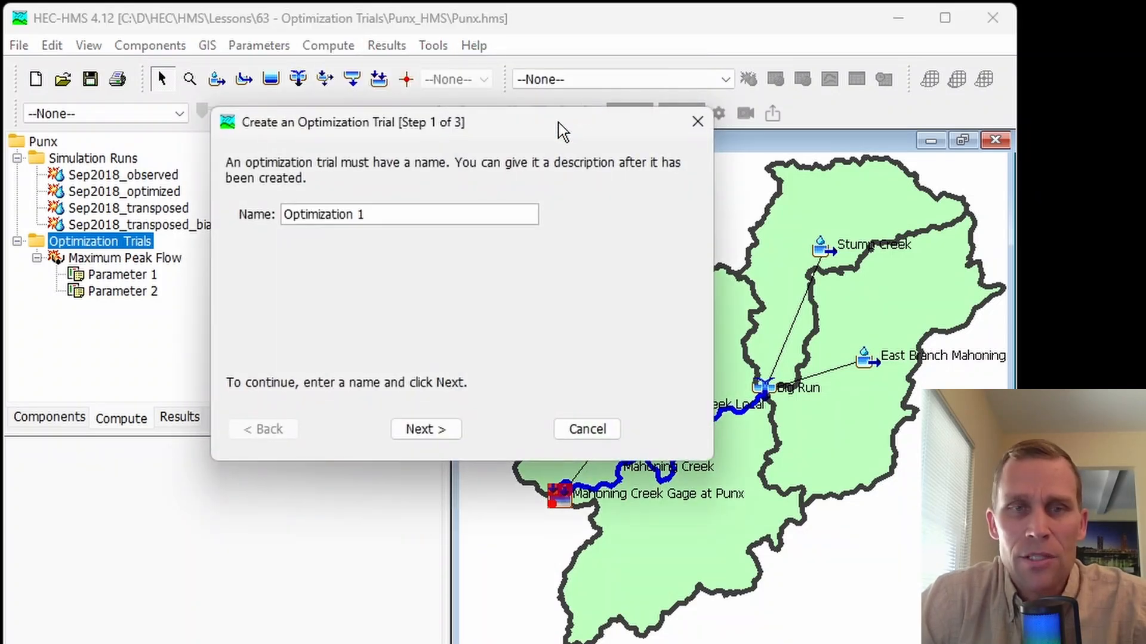
drag(560, 133, 478, 205)
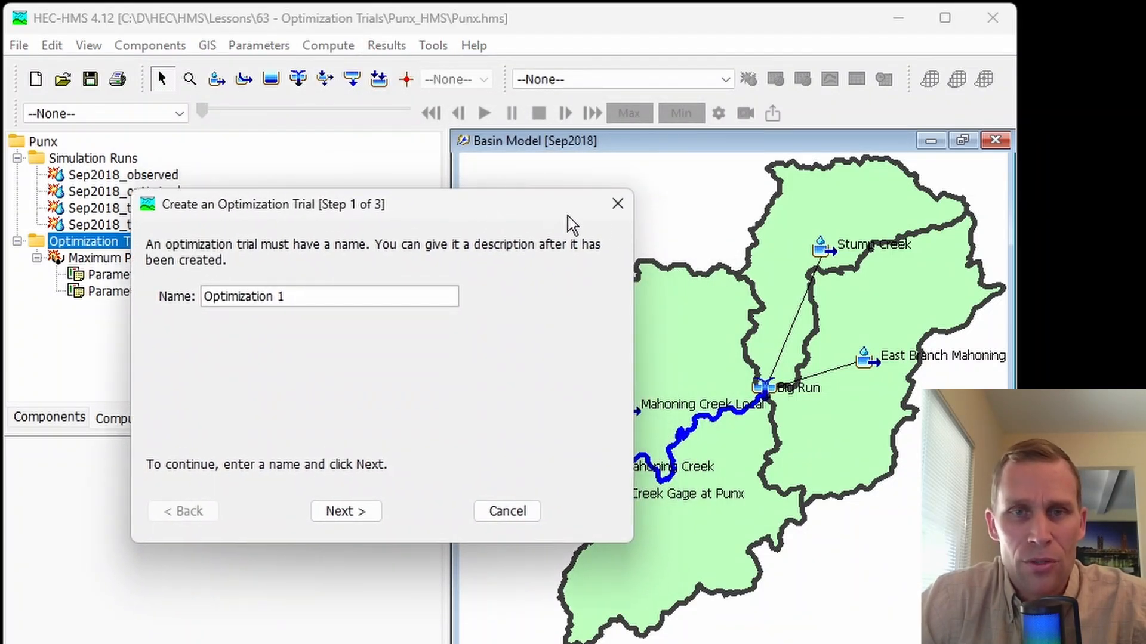
click(619, 213)
- Review the project's Sep2018 basin model and its available meteorologic models, collapsing the Sep2018_observed entry
click(60, 417)
scroll(93, 281, up, 1)
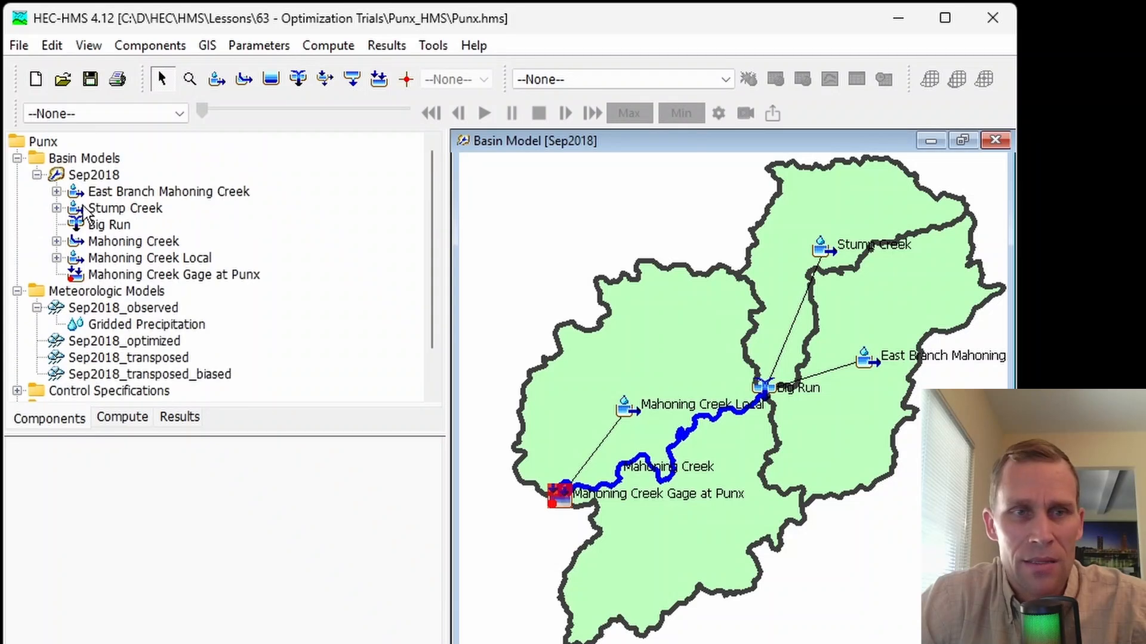
click(90, 174)
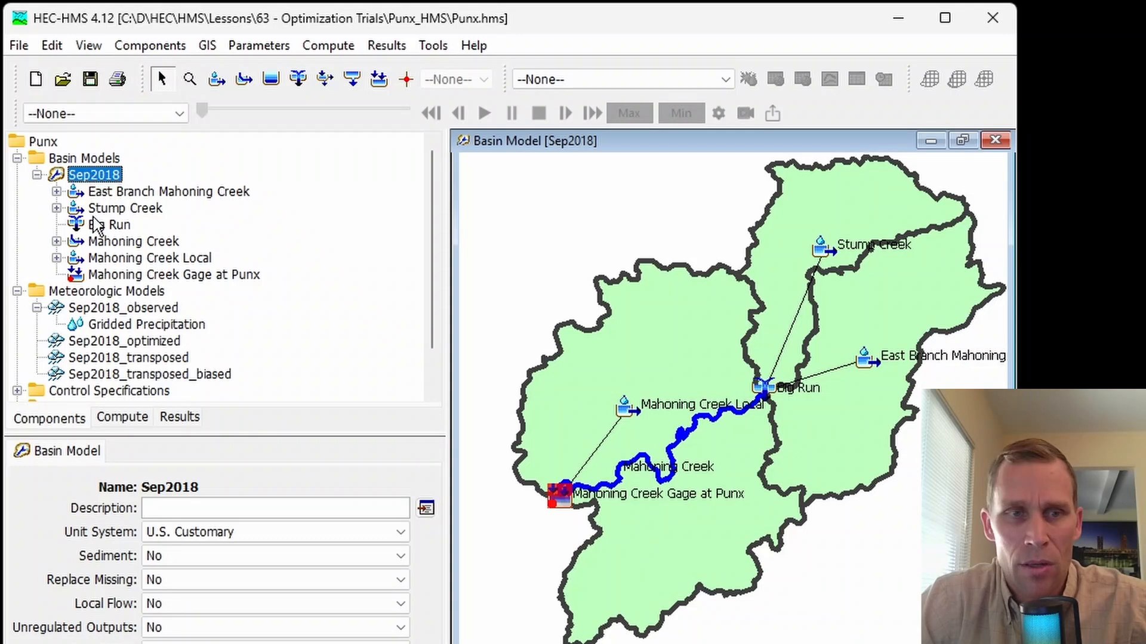
click(37, 308)
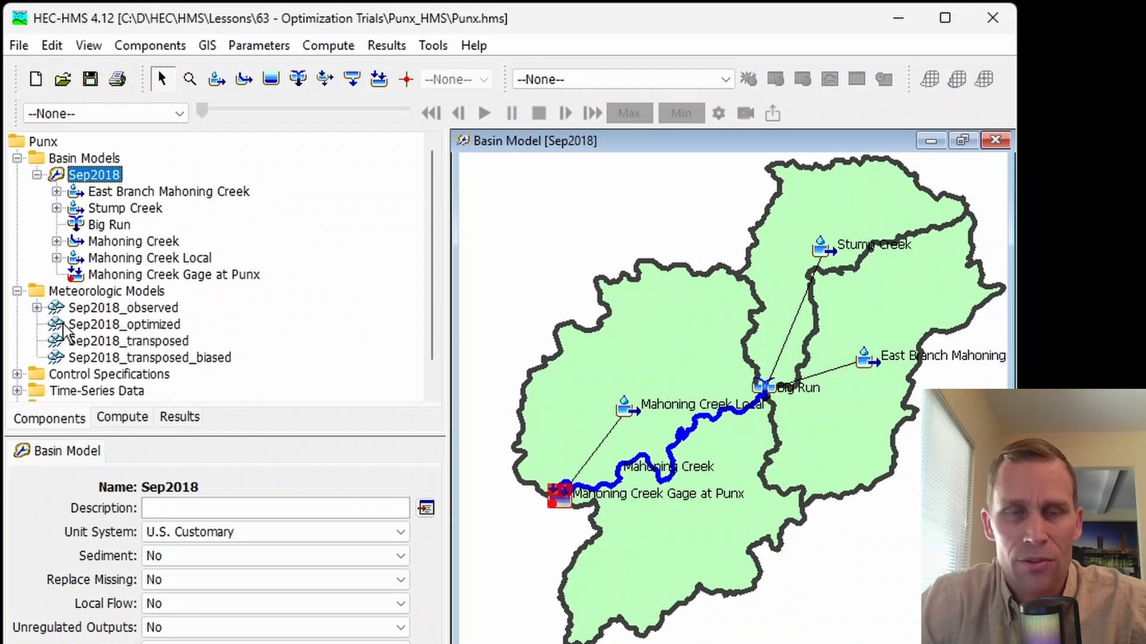
click(385, 46)
mouse_move(346, 54)
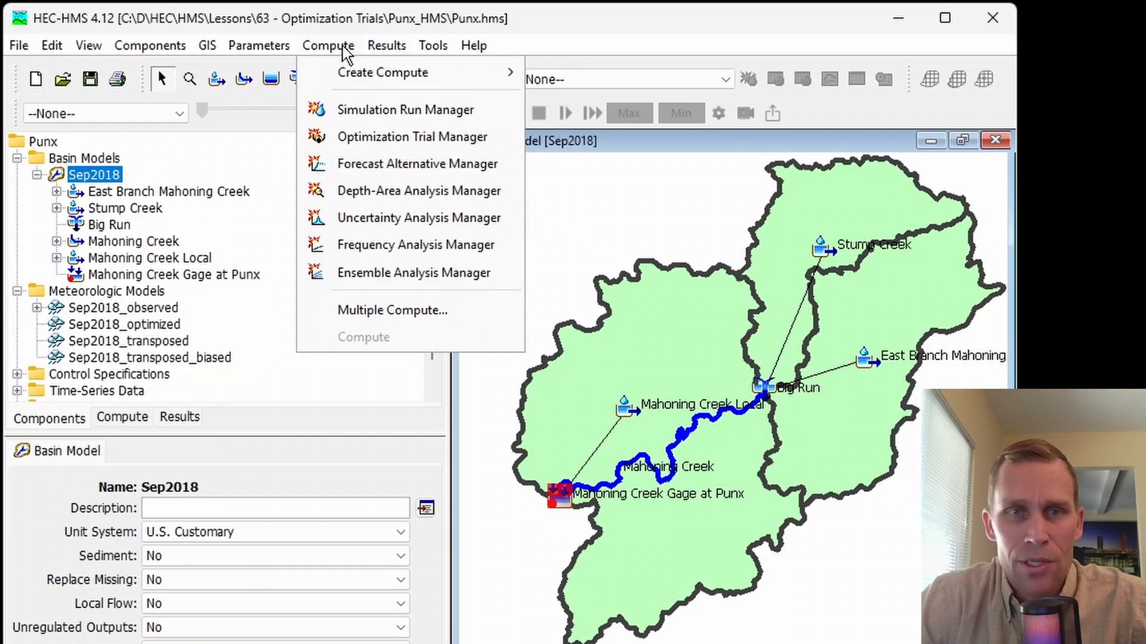
mouse_move(349, 75)
click(567, 98)
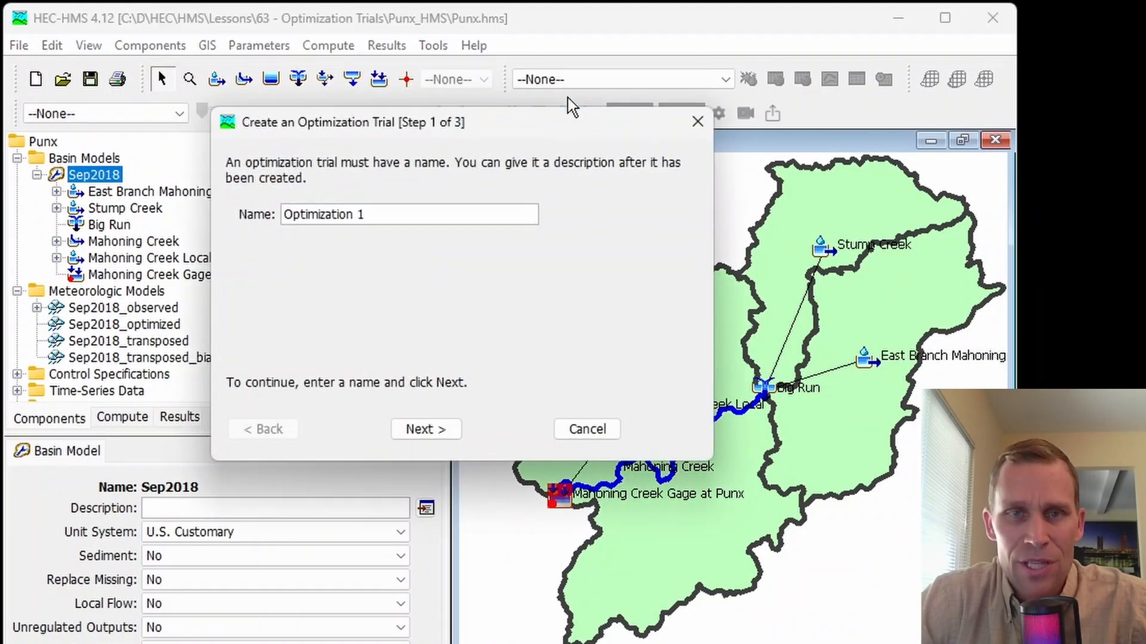
drag(540, 133, 507, 195)
drag(266, 271, 460, 287)
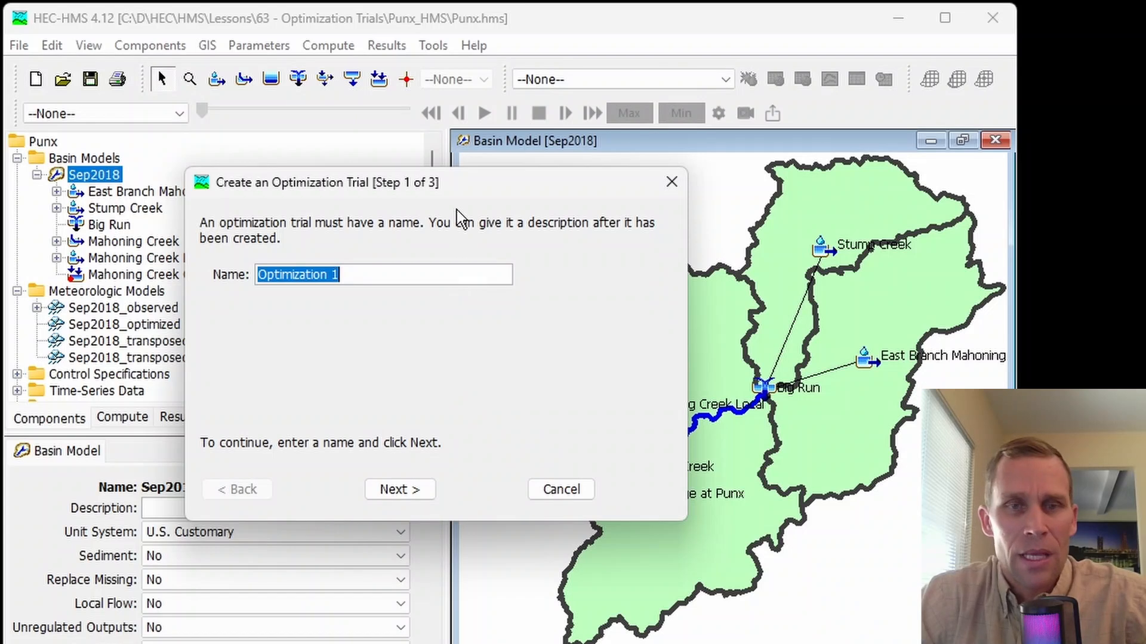
drag(461, 182, 552, 185)
click(764, 183)
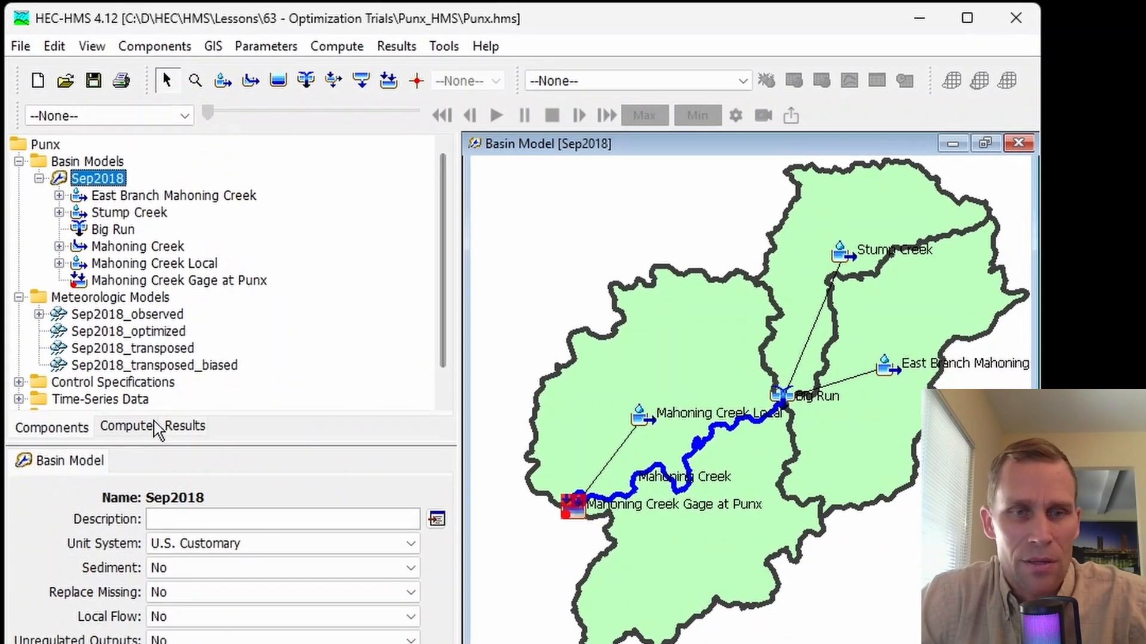
- Start a new optimization trial from the Optimization Trial Manager and name it test_opt_1
click(123, 416)
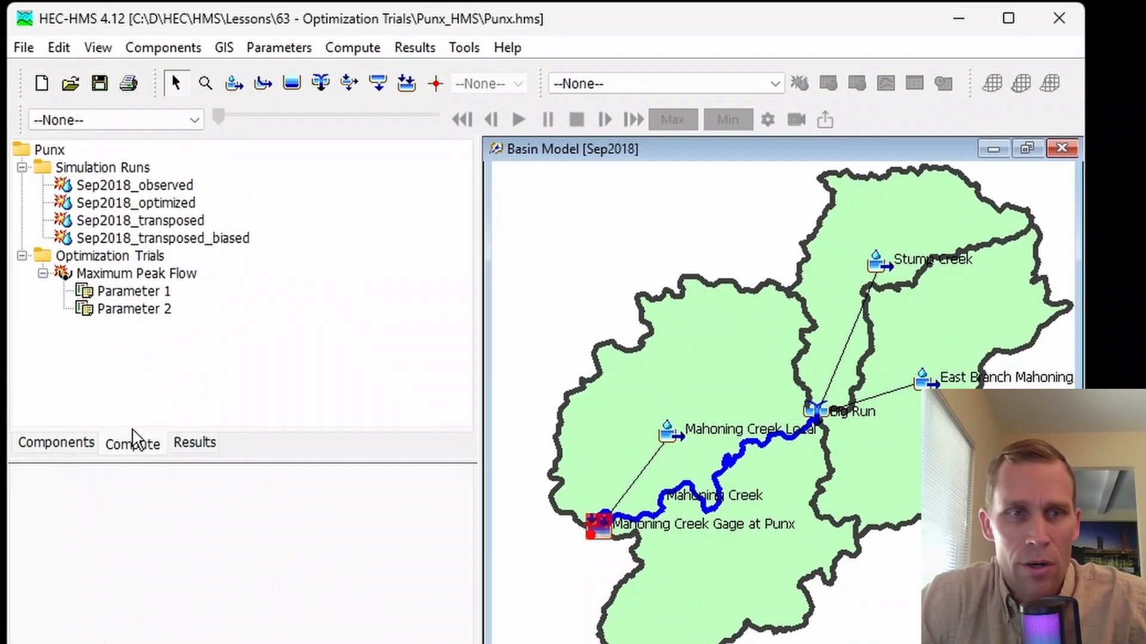
click(43, 273)
click(101, 258)
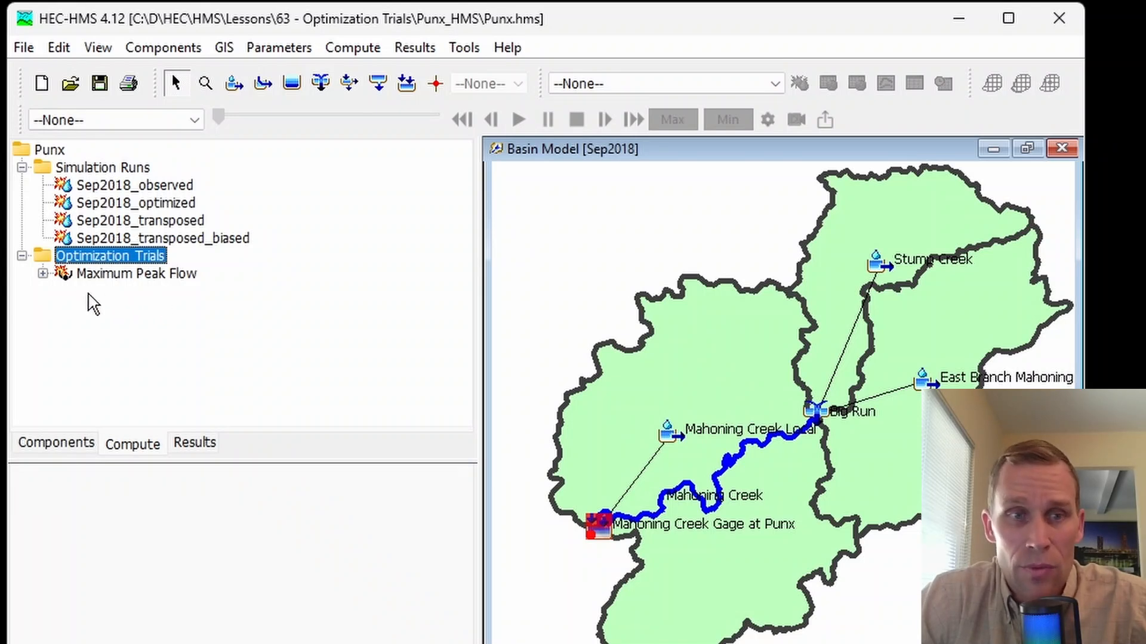
click(366, 51)
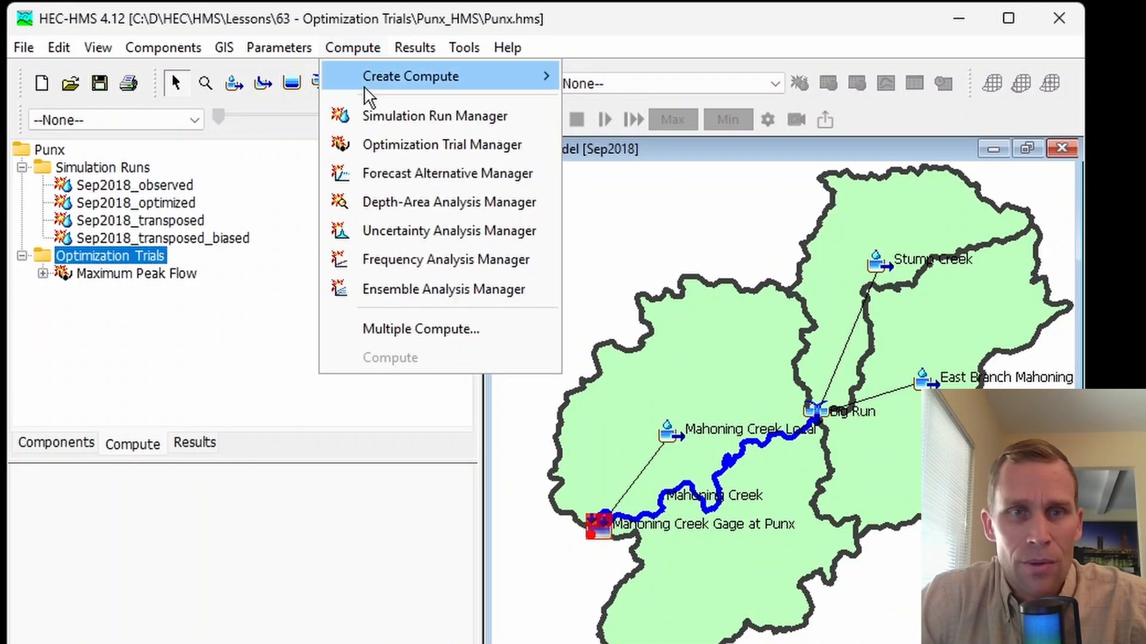
click(382, 143)
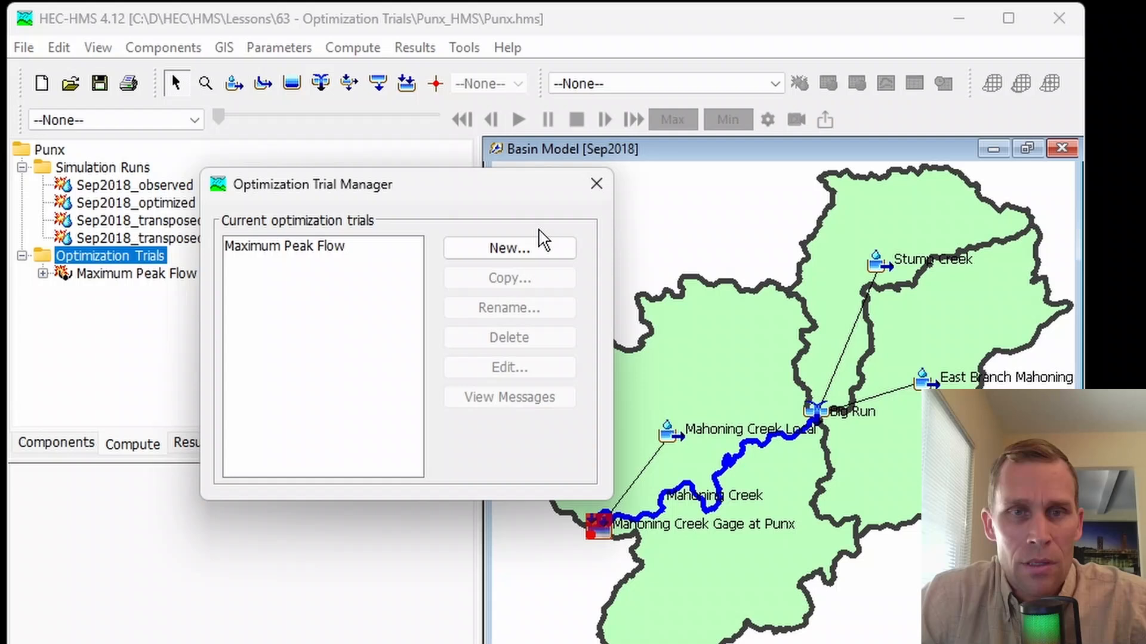
click(516, 254)
drag(553, 365, 429, 360)
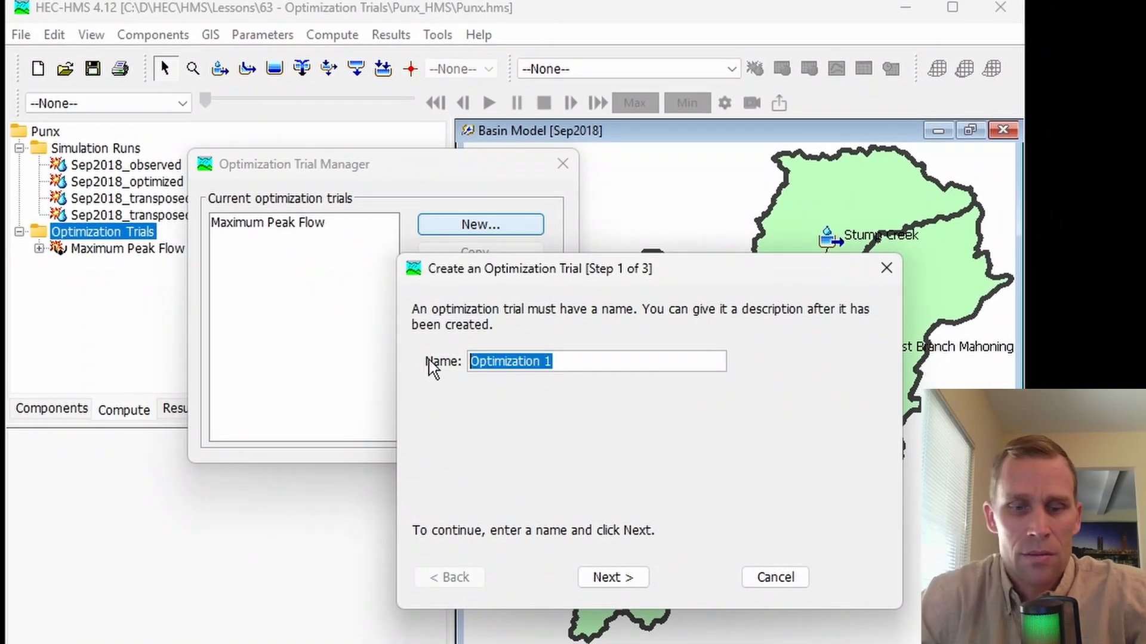
text(test_opt_1)
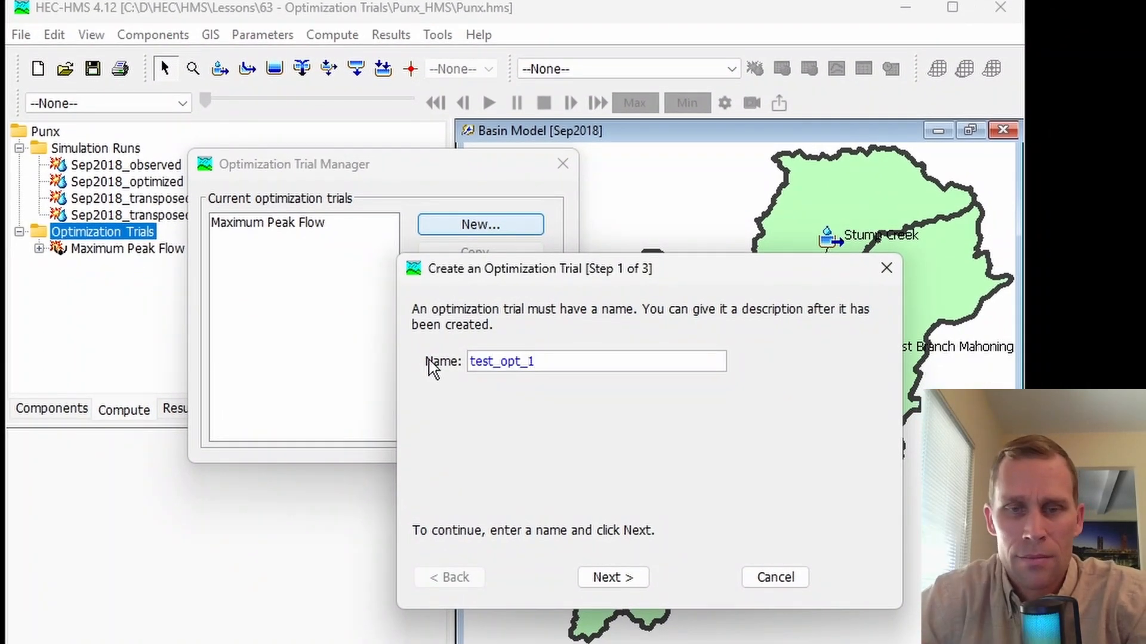
click(606, 579)
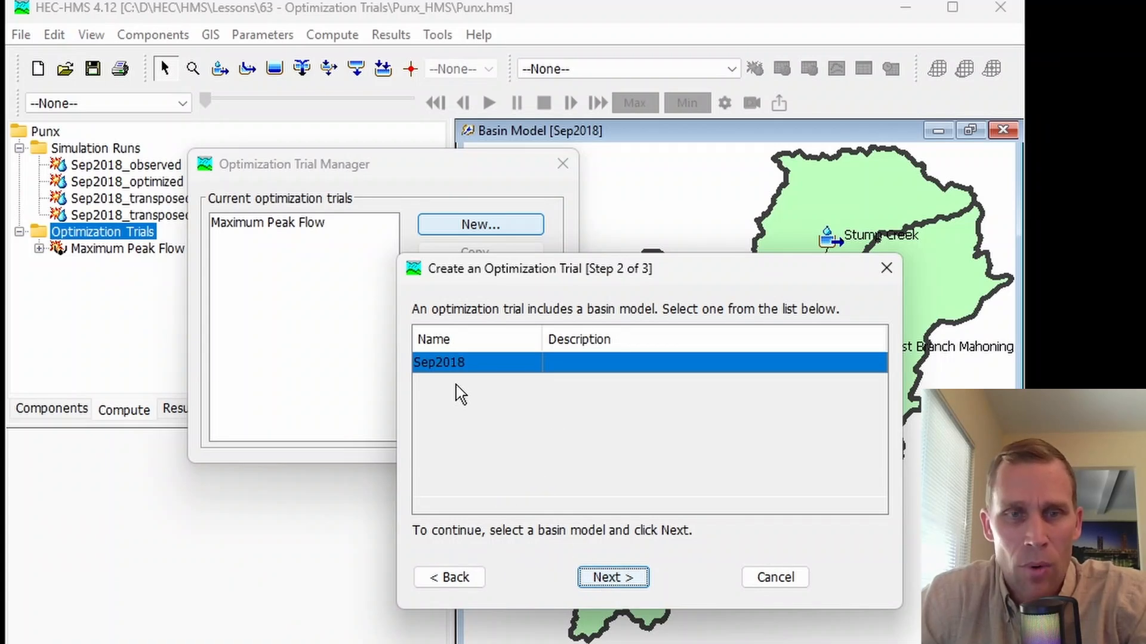
- Assign the Sep2018 basin model and the Sep2018_observed meteorologic model to the new trial and finish creating it
click(602, 579)
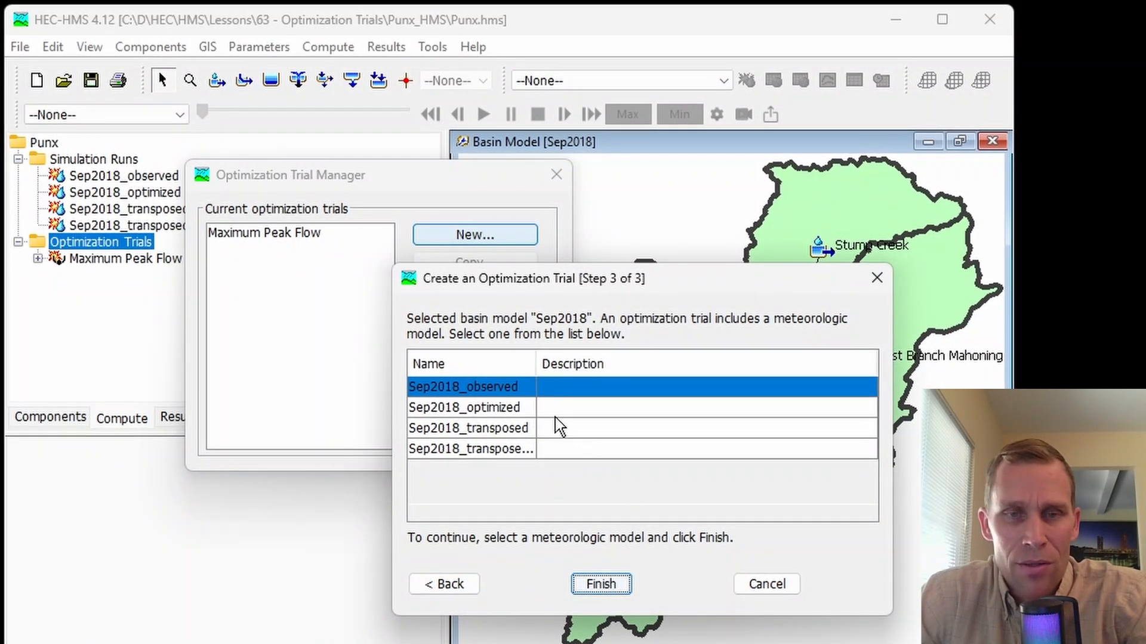
click(500, 389)
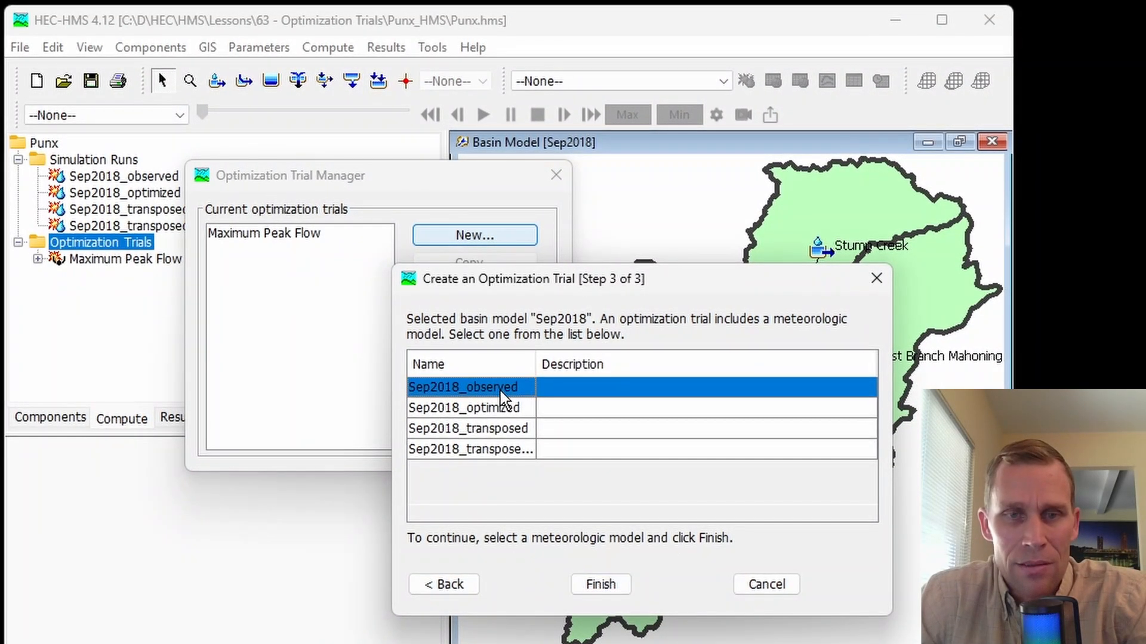
click(596, 586)
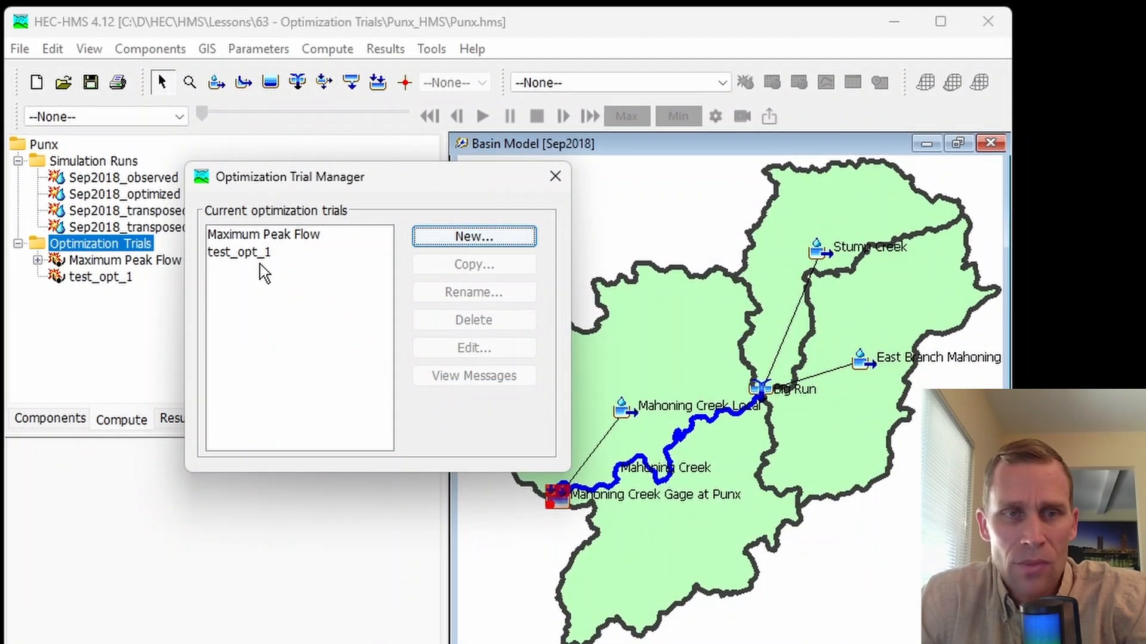
- Examine the copy and rename options for the test_opt_1 optimization trial
click(239, 251)
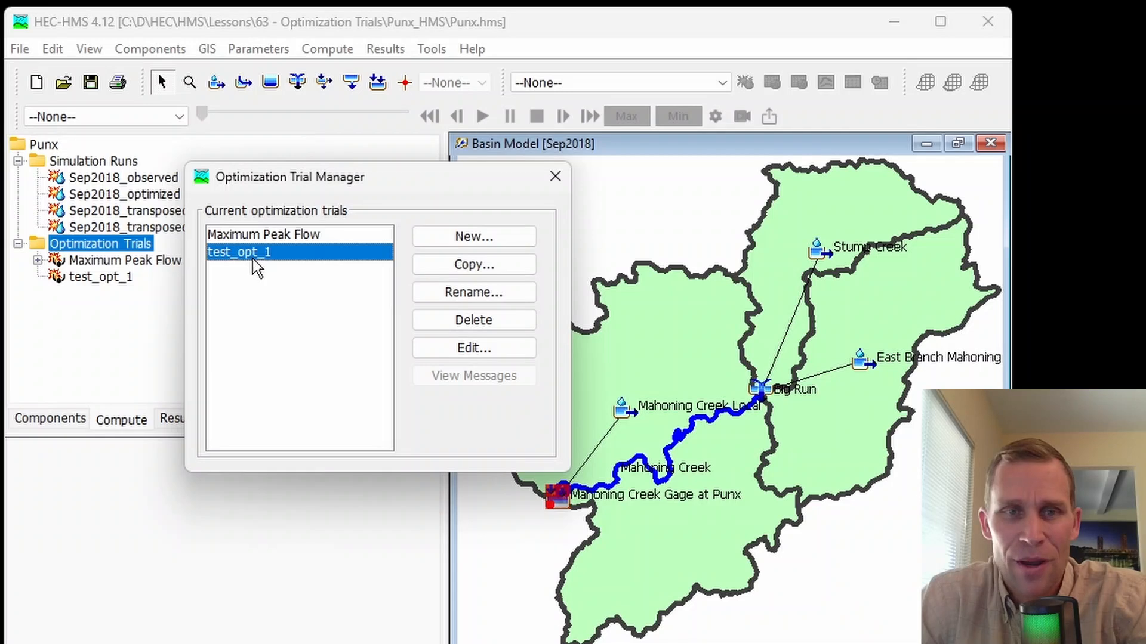
drag(302, 185, 400, 188)
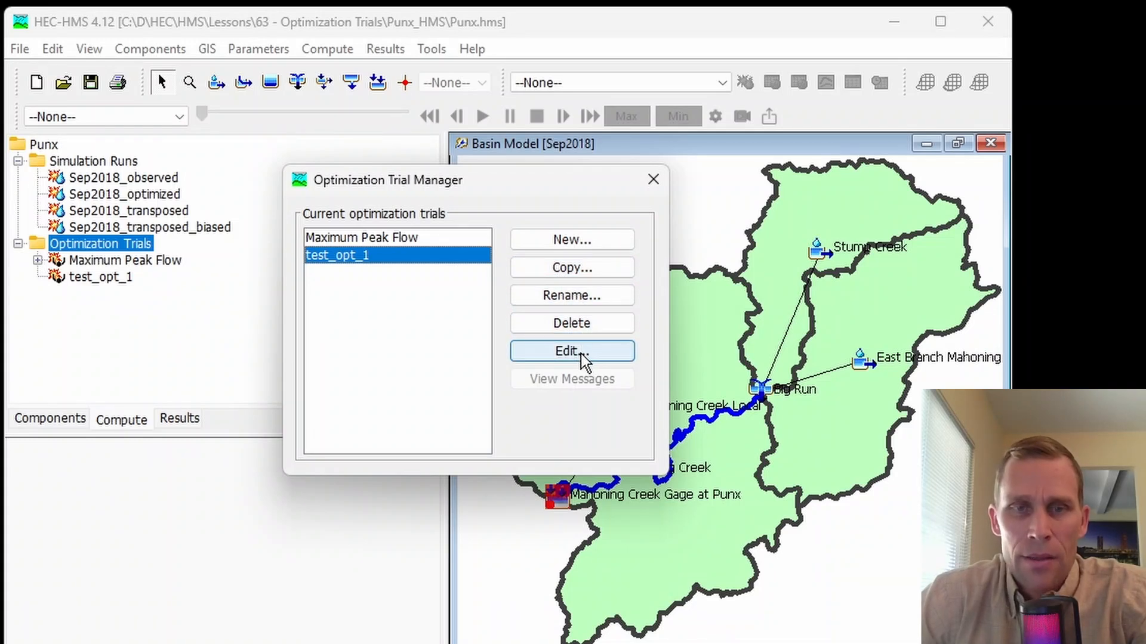
click(351, 238)
click(356, 257)
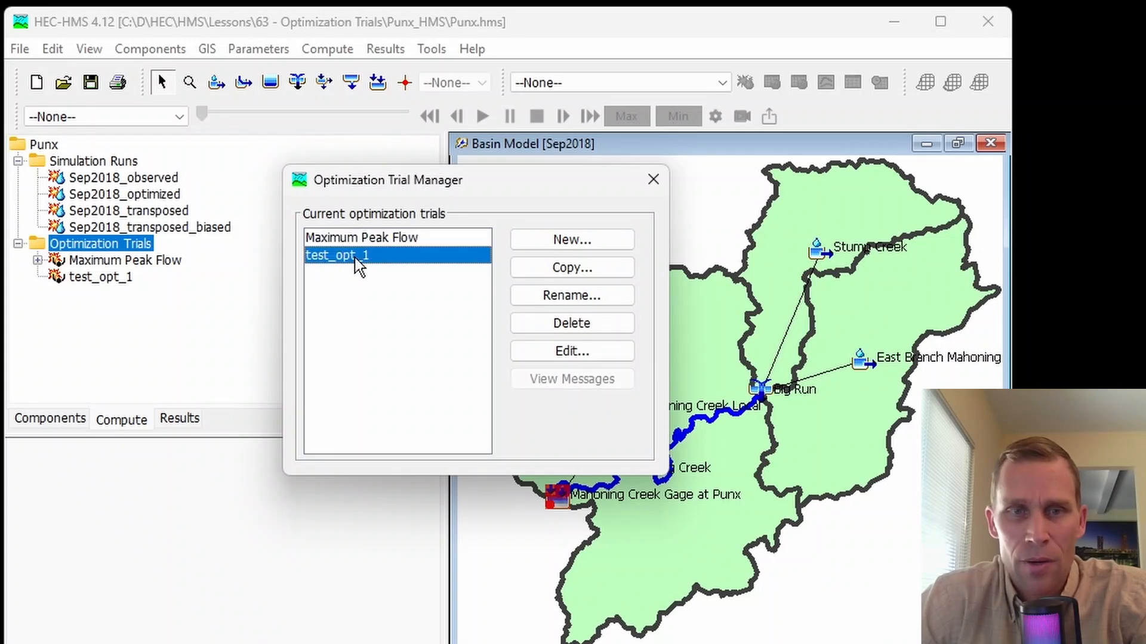
click(563, 268)
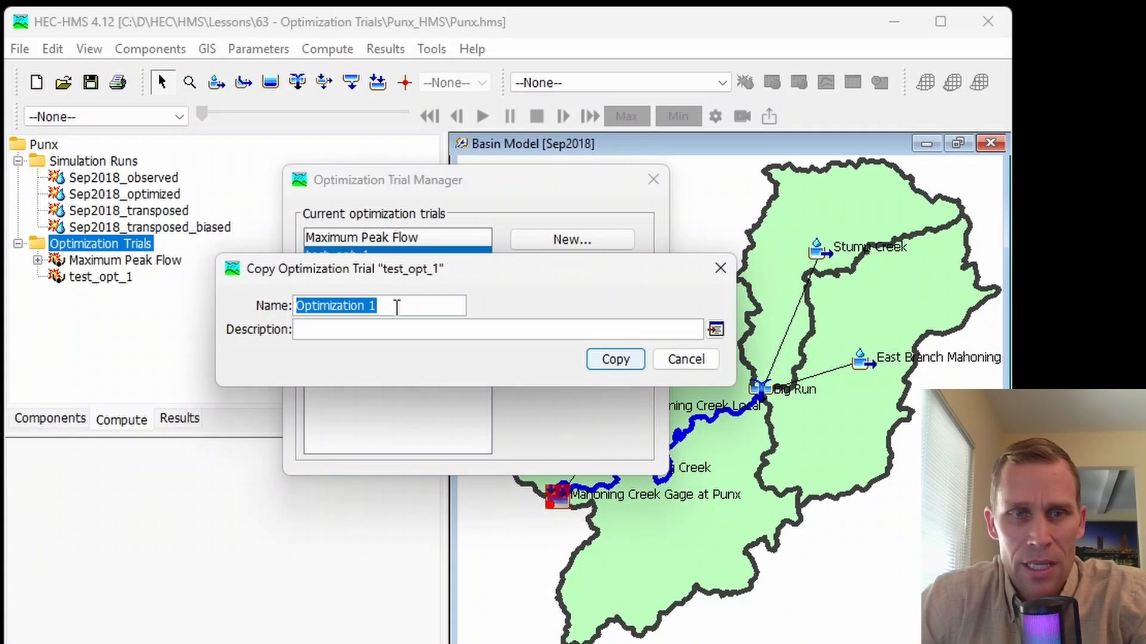
click(719, 270)
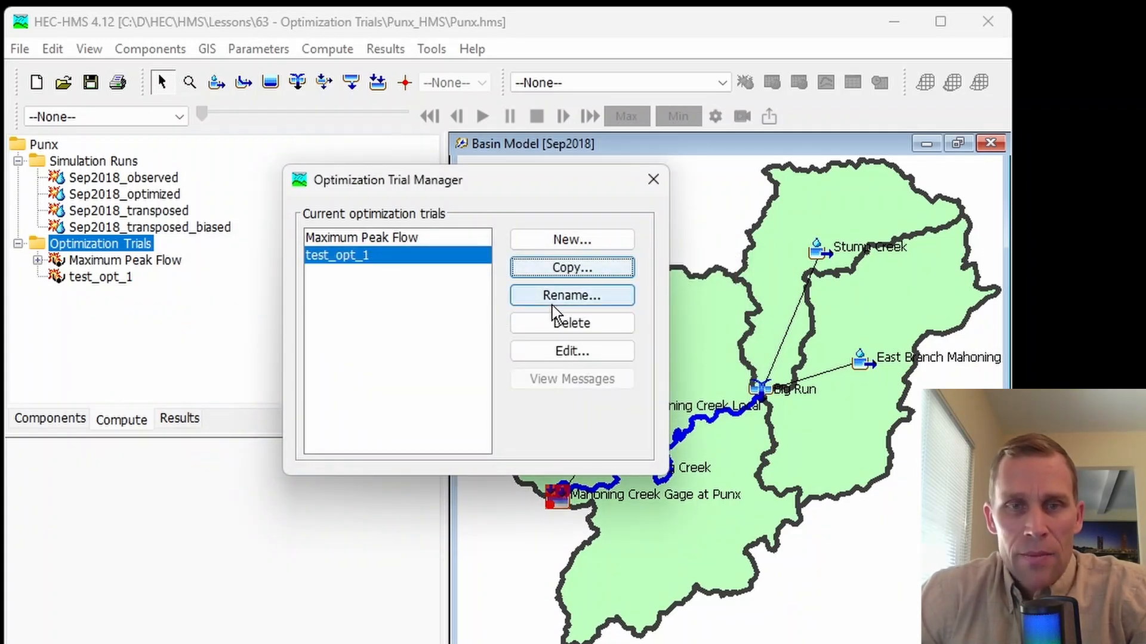
click(554, 299)
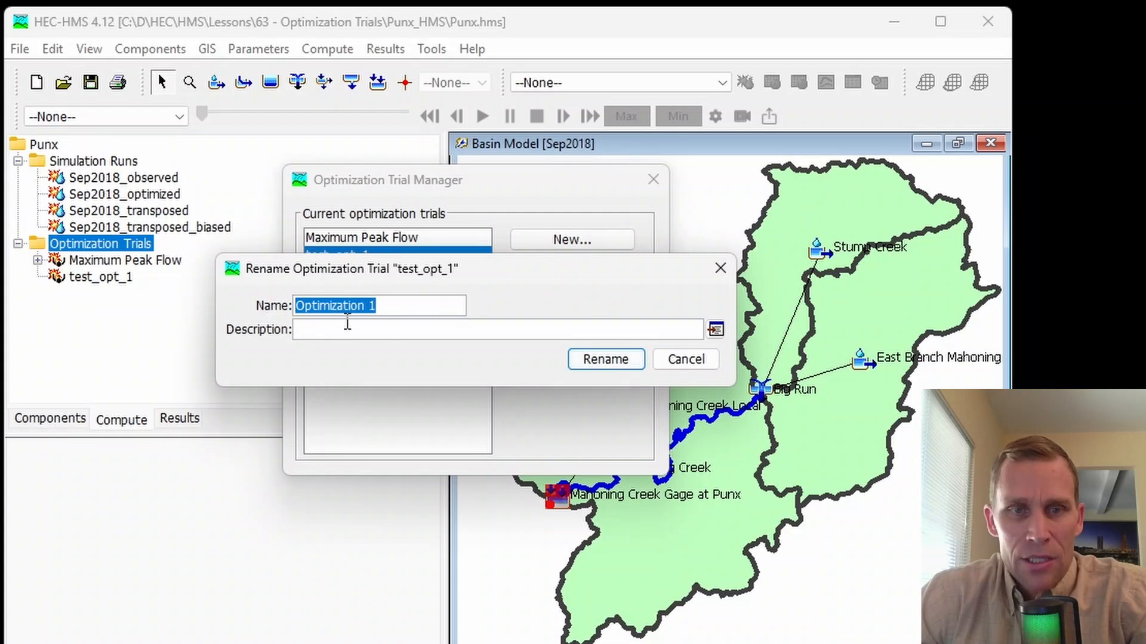
click(671, 356)
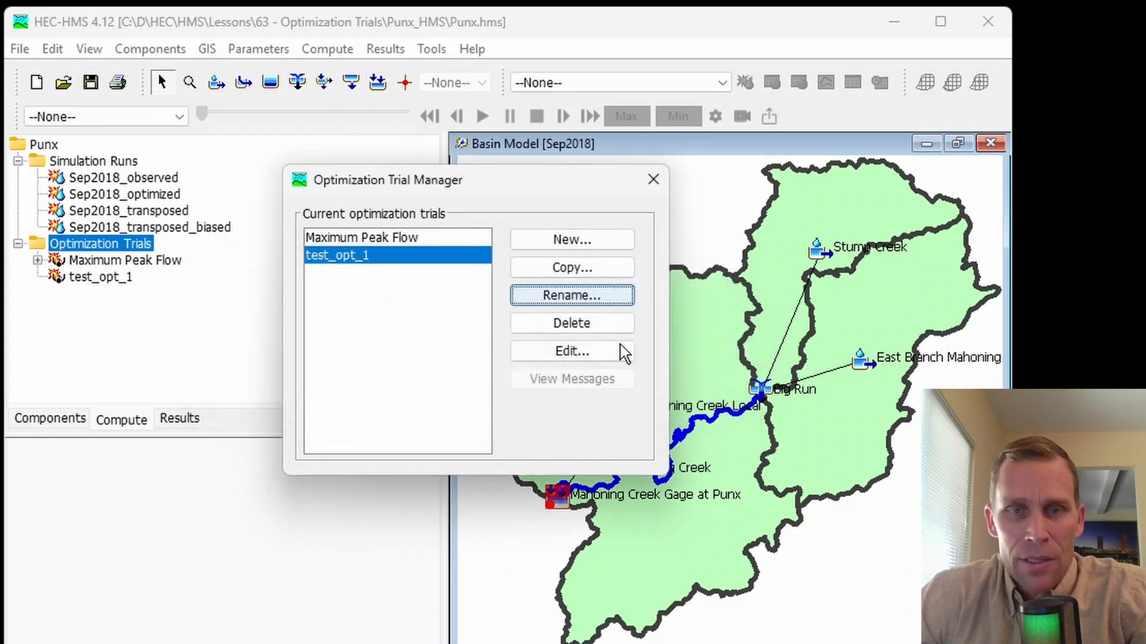
- Examine test_opt_1's settings through the Optimization Trial Manager's edit option, and close both the trial editor and the manager
click(566, 352)
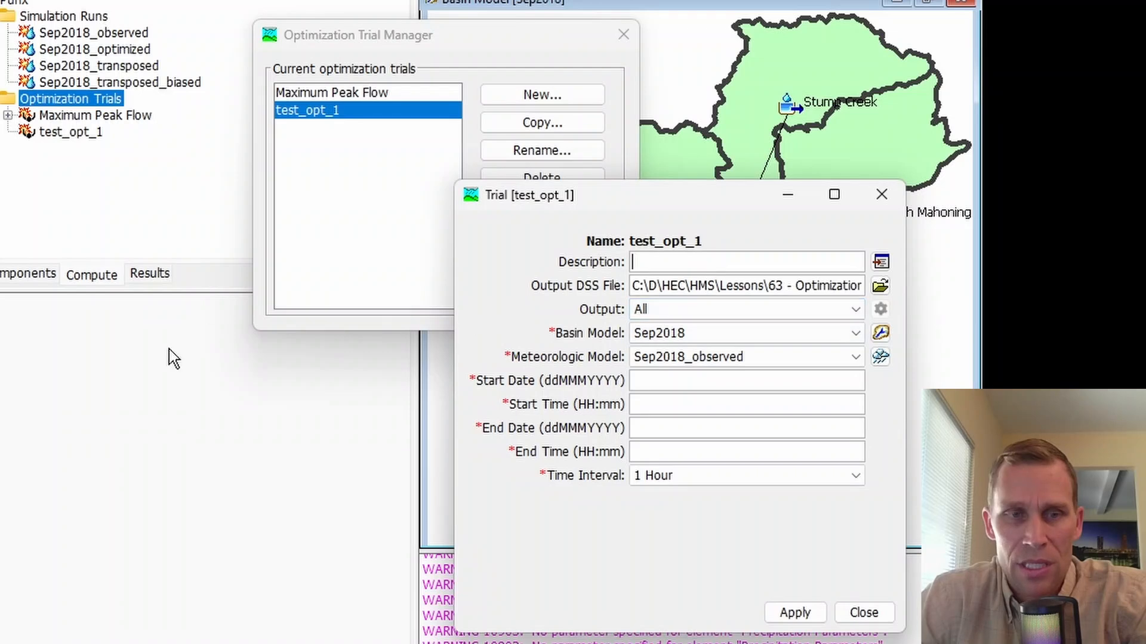
click(879, 194)
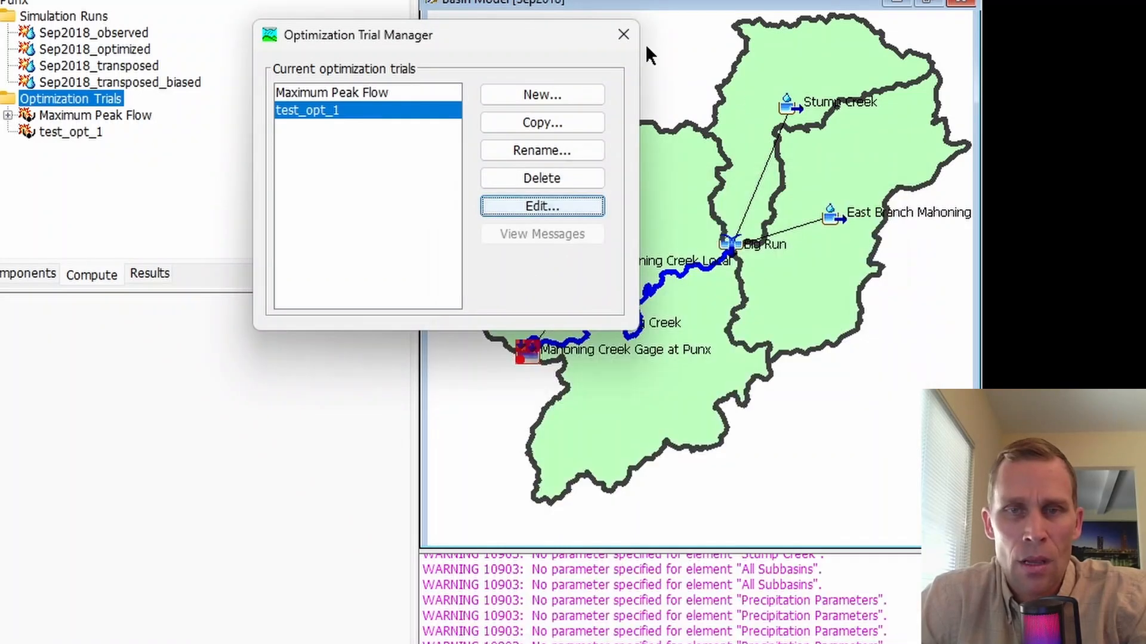
click(626, 36)
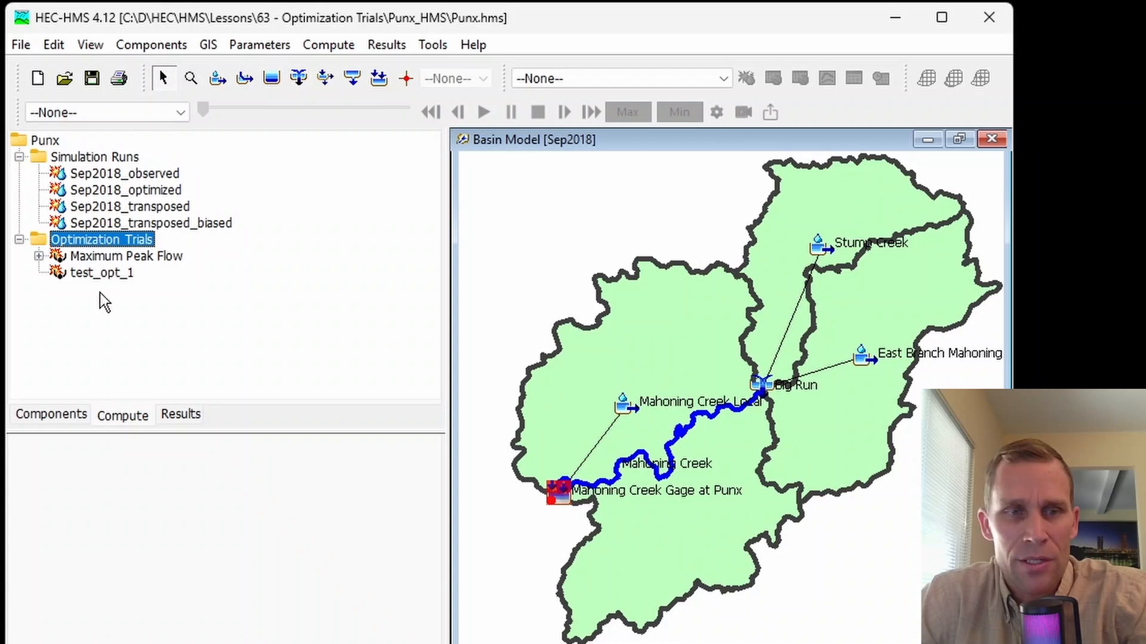
- Review the commands available for test_opt_1 in the project tree and enlarge its editor to show all trial fields
click(118, 416)
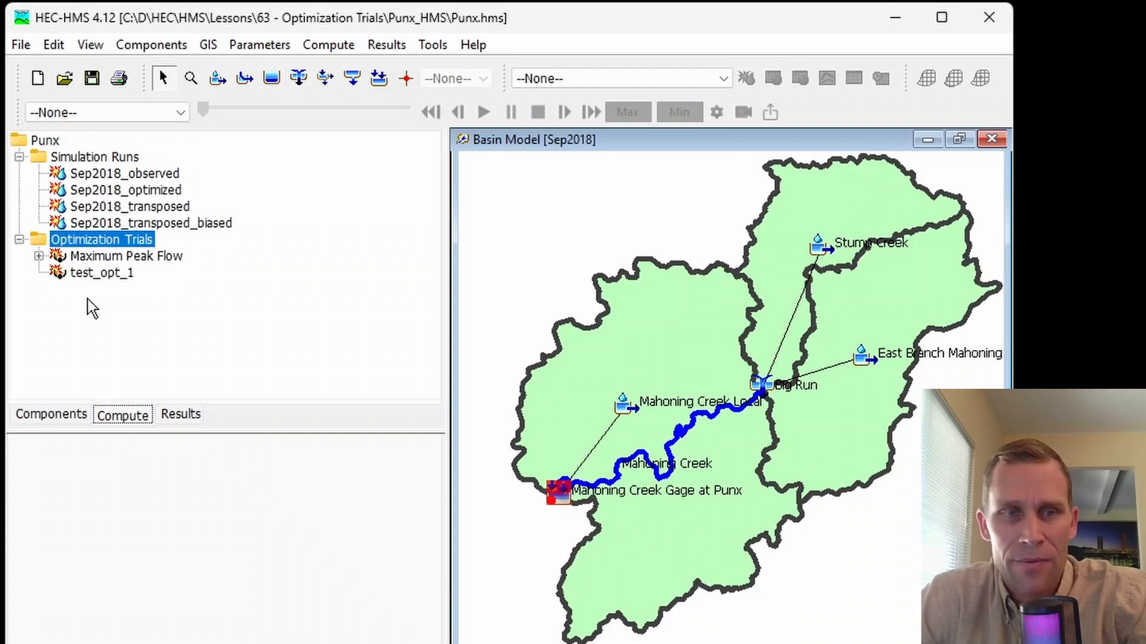
click(91, 272)
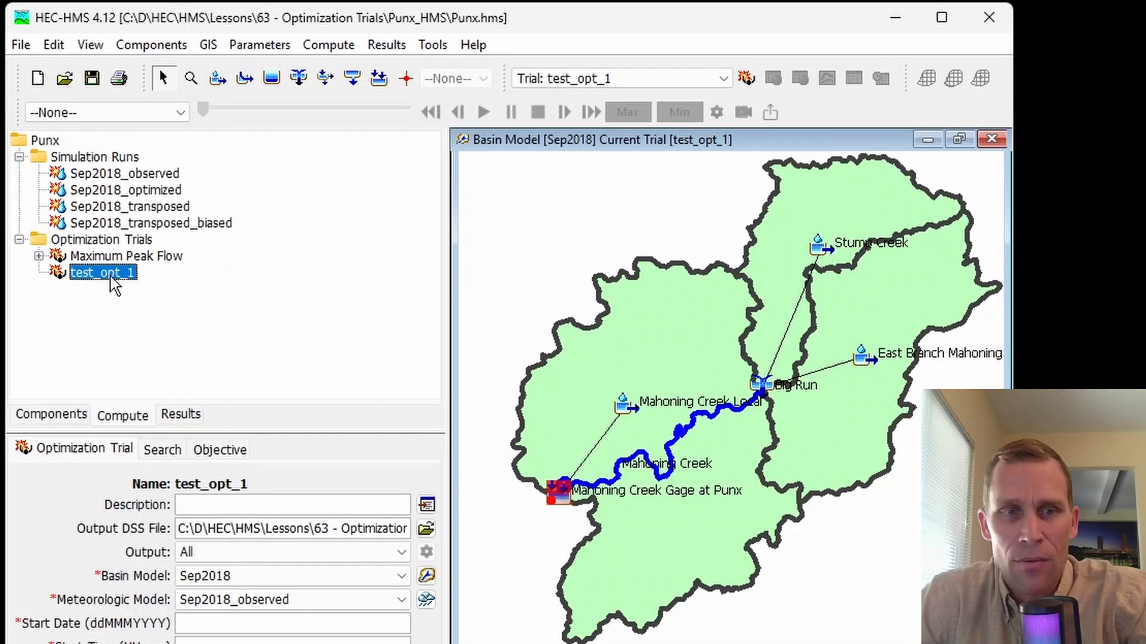
right_click(110, 277)
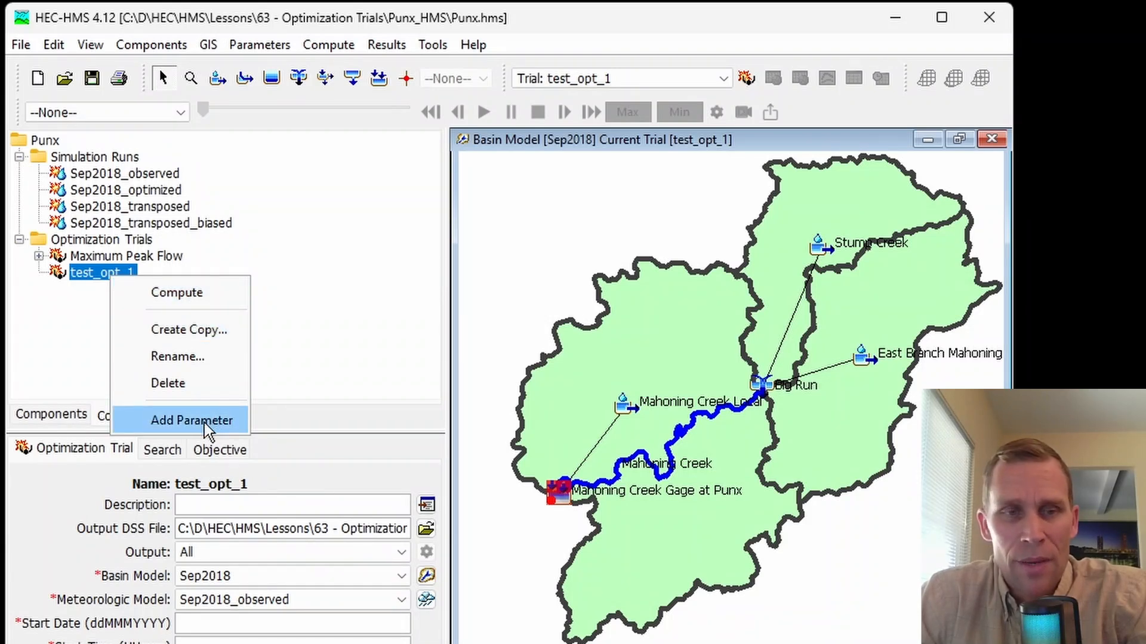
click(96, 274)
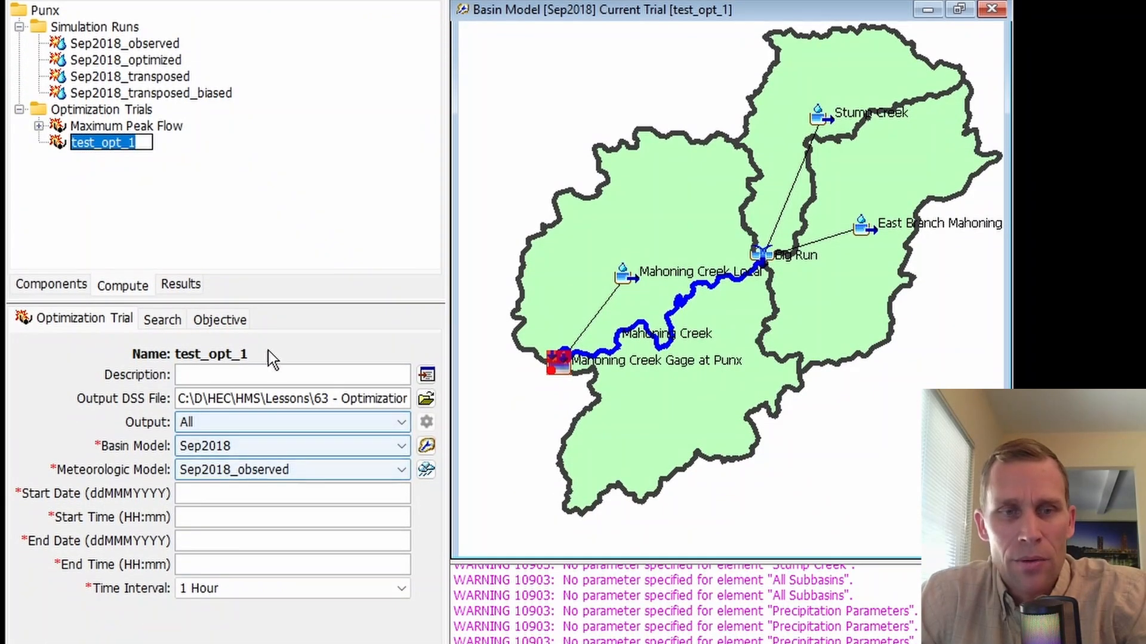
drag(266, 302, 266, 258)
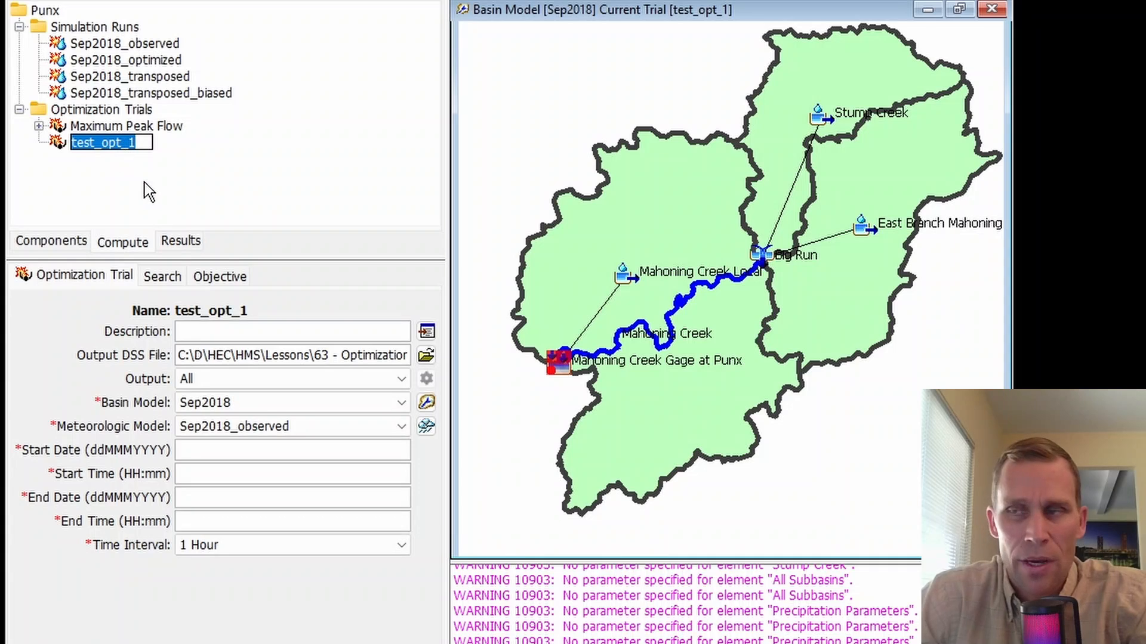
- Look through the general, search and objective settings of test_opt_1, returning to the general trial settings
click(81, 275)
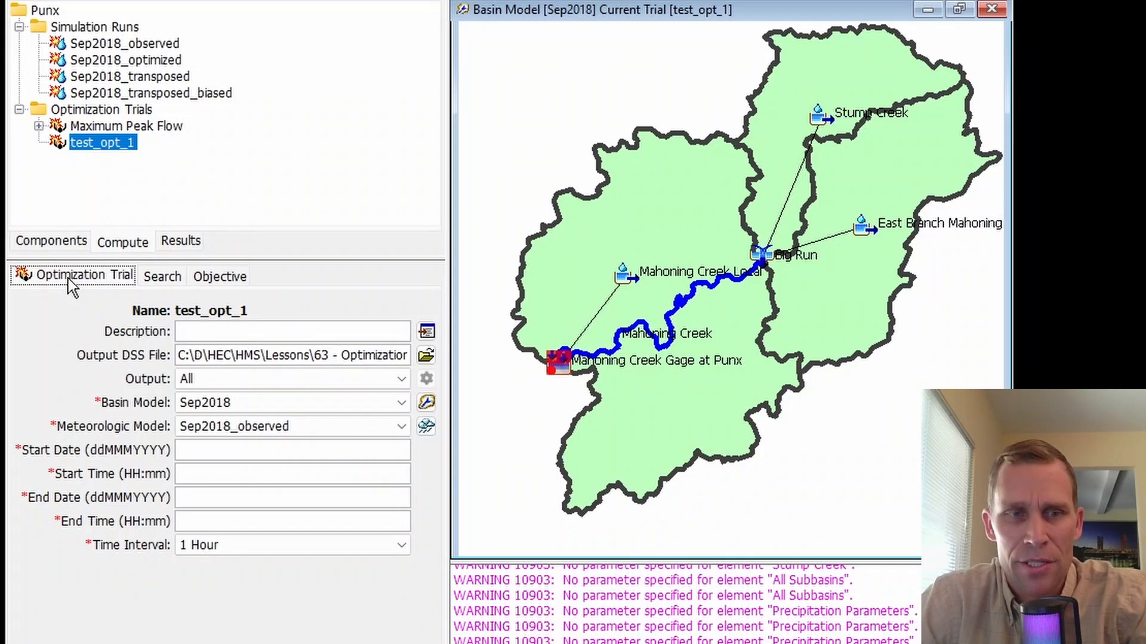
click(162, 278)
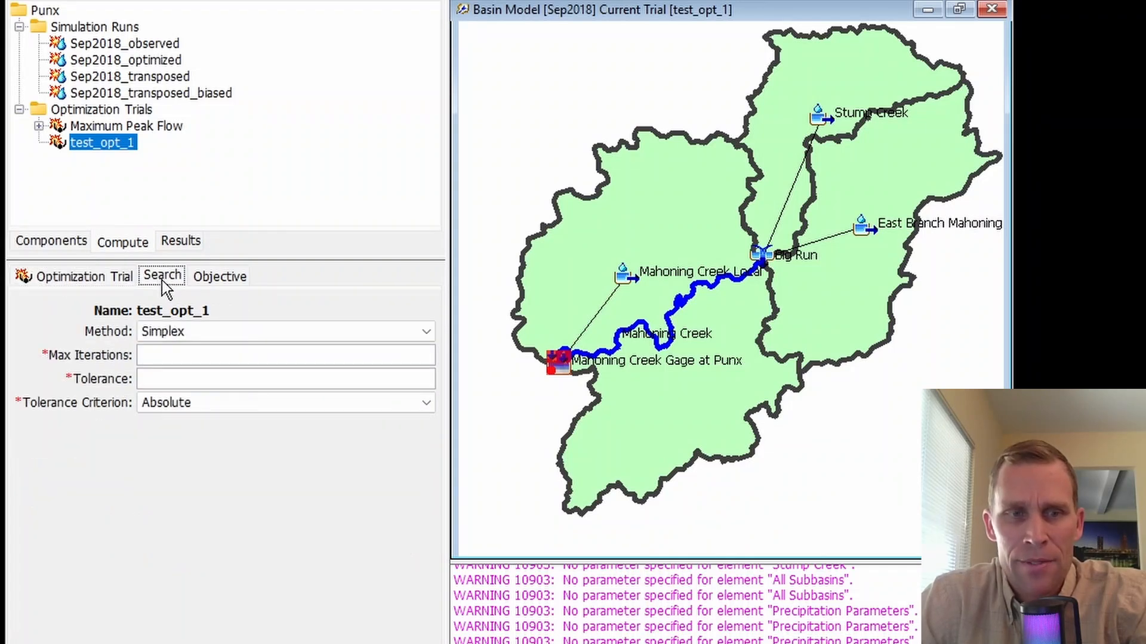
click(218, 277)
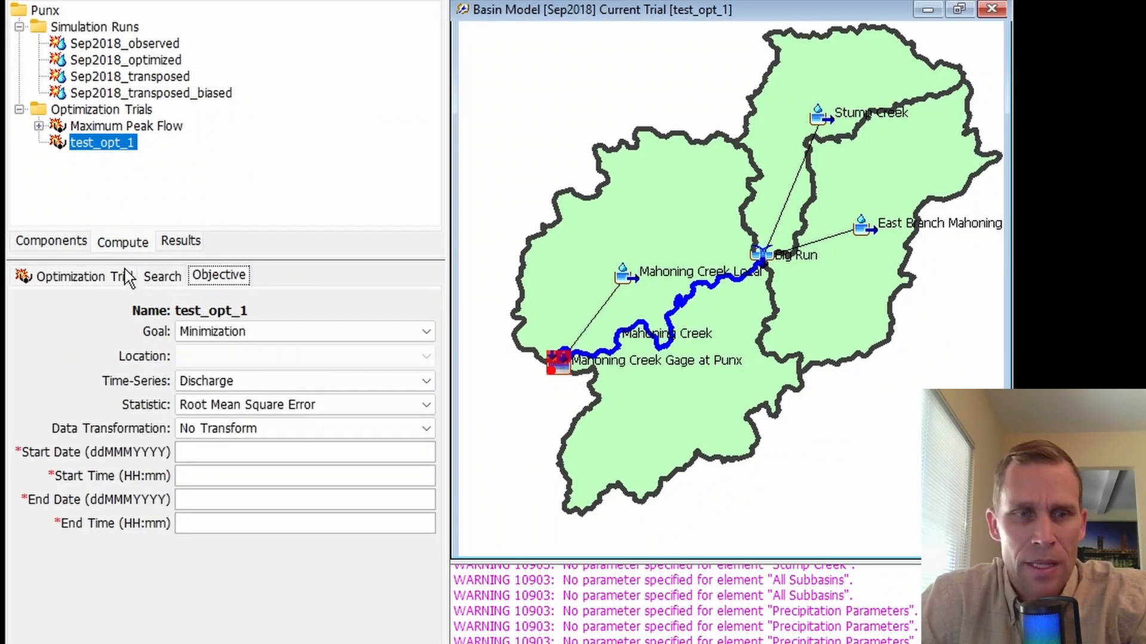
click(81, 283)
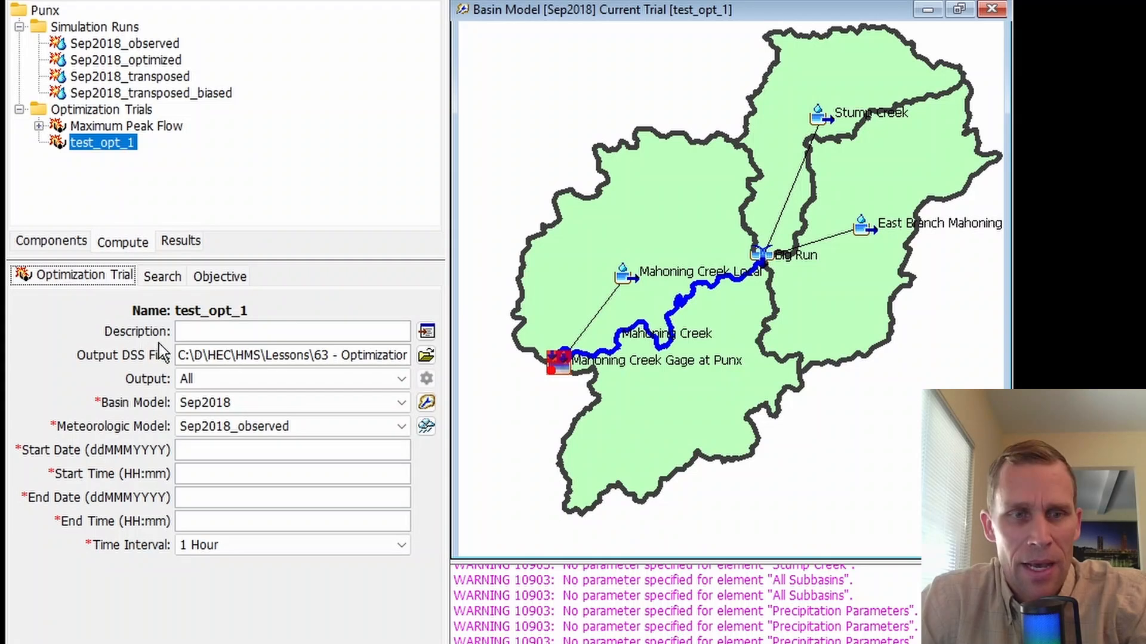
- Inspect the end of test_opt_1's output DSS file path, checking its project folder and file name
drag(225, 354, 503, 351)
click(270, 356)
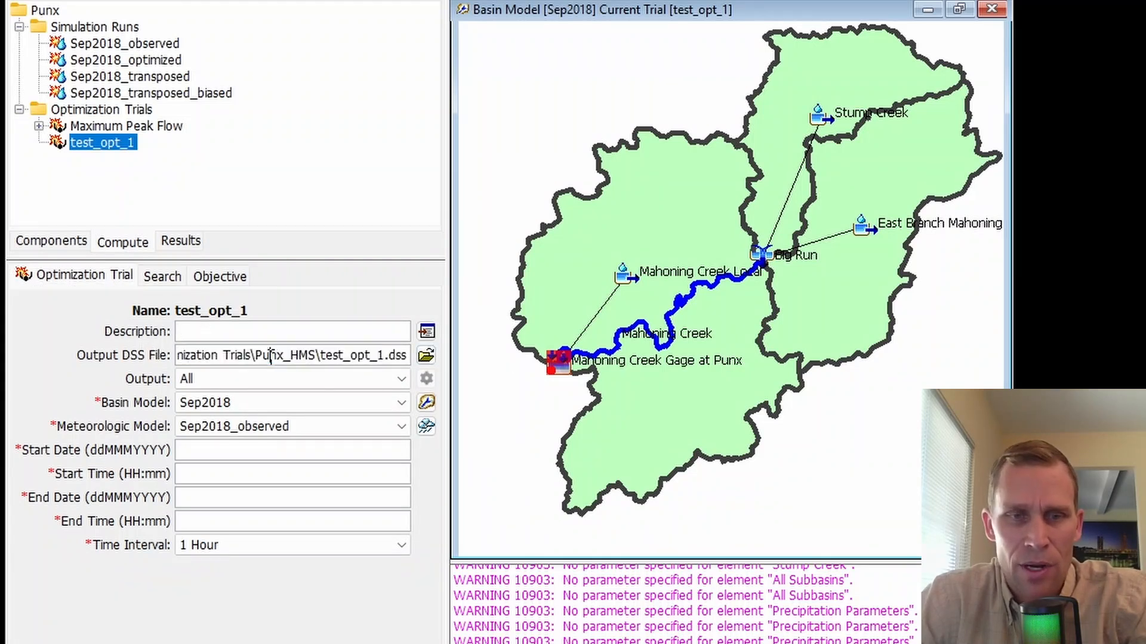
double_click(271, 356)
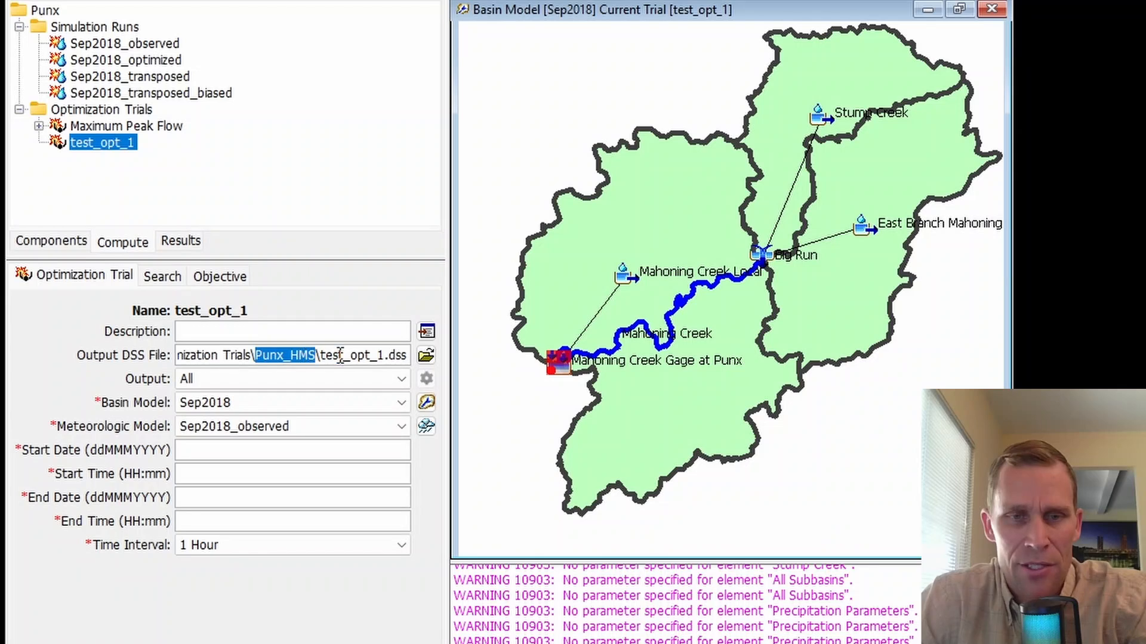
drag(339, 354, 410, 355)
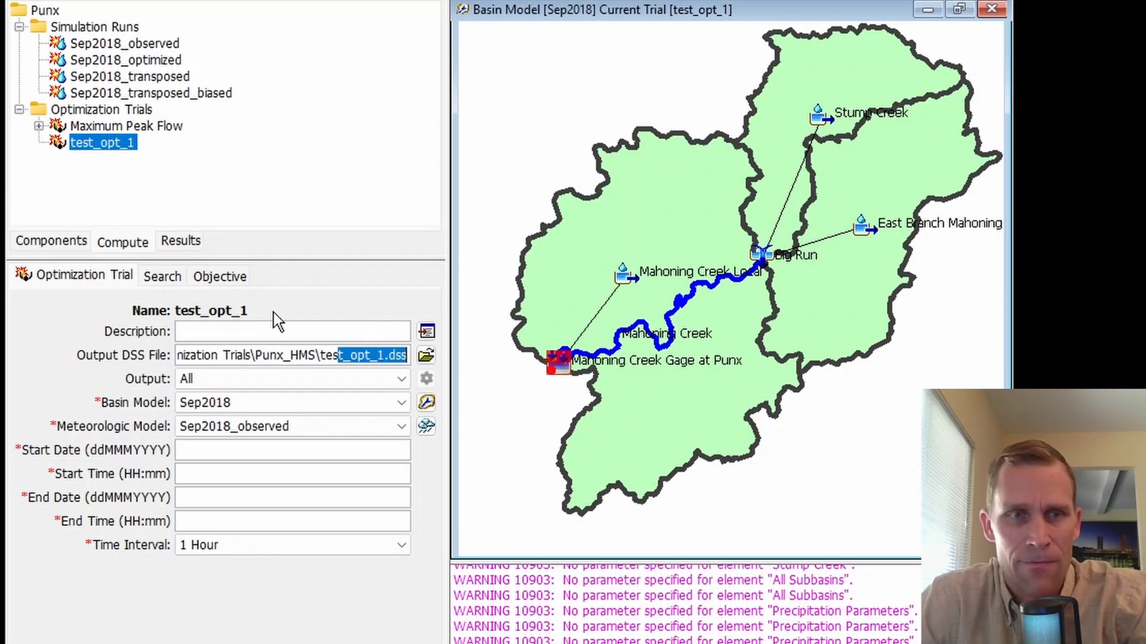
- Compare the Sep2018_observed simulation run's settings with those of the test_opt_1 optimization trial
click(96, 43)
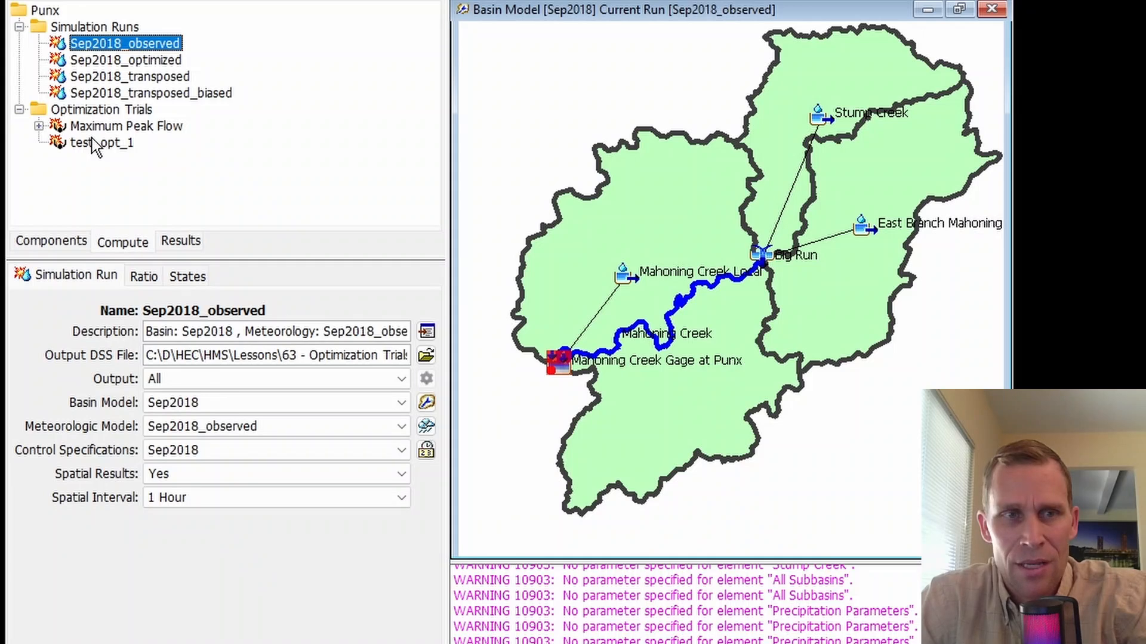
click(136, 111)
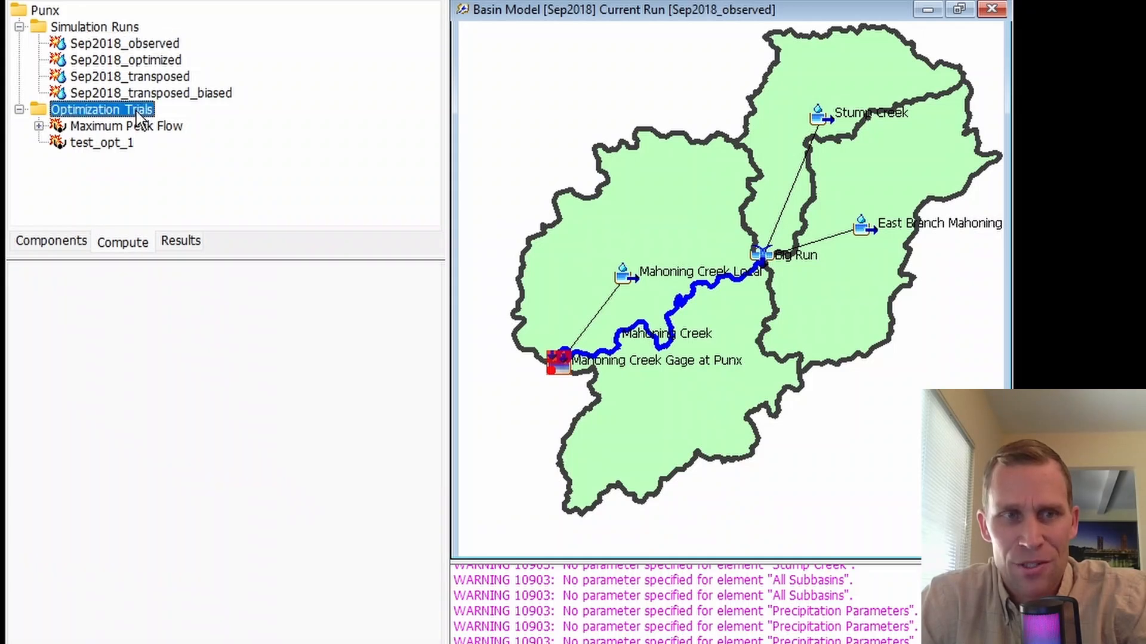
click(100, 30)
click(95, 142)
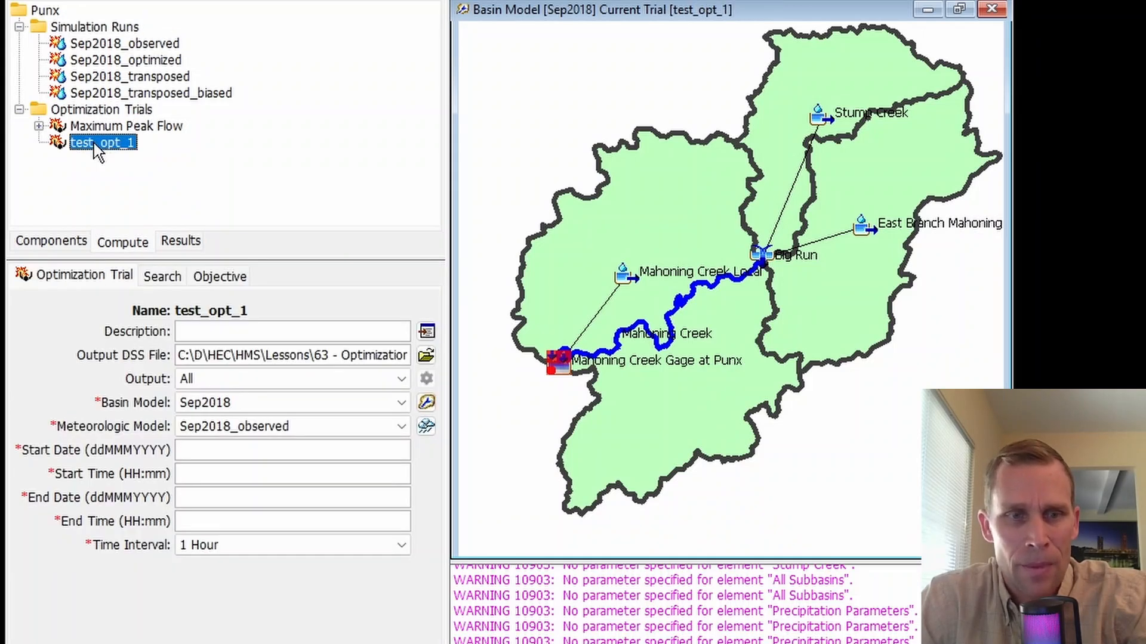
- Review the output, basin model, meteorologic model and time interval choices for test_opt_1
click(220, 379)
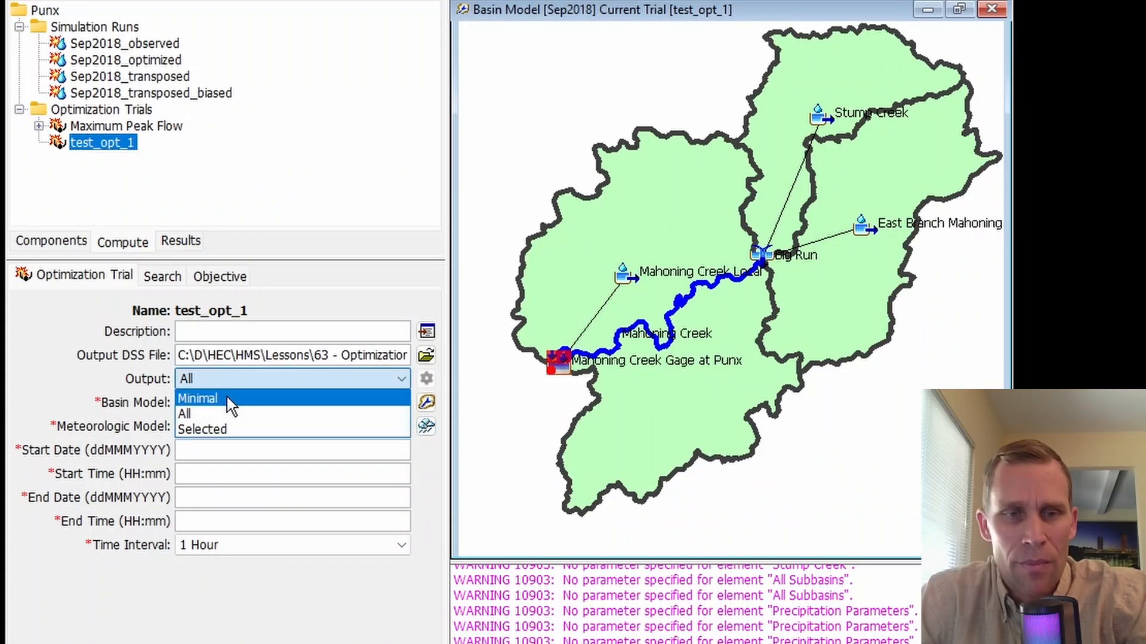
click(89, 373)
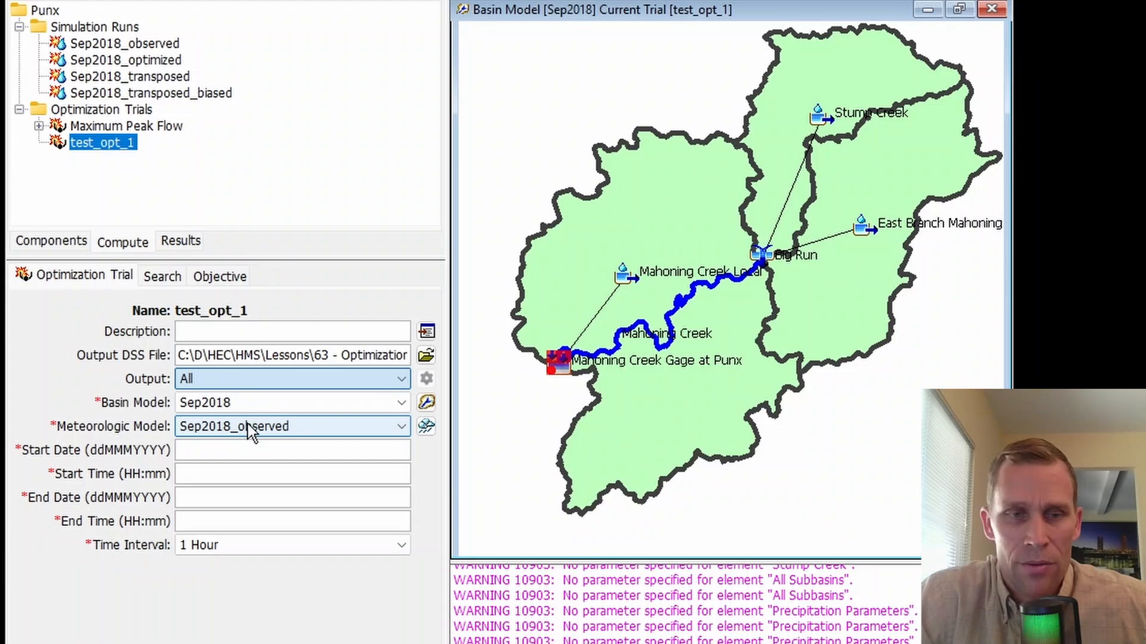
click(260, 399)
click(260, 399)
click(265, 427)
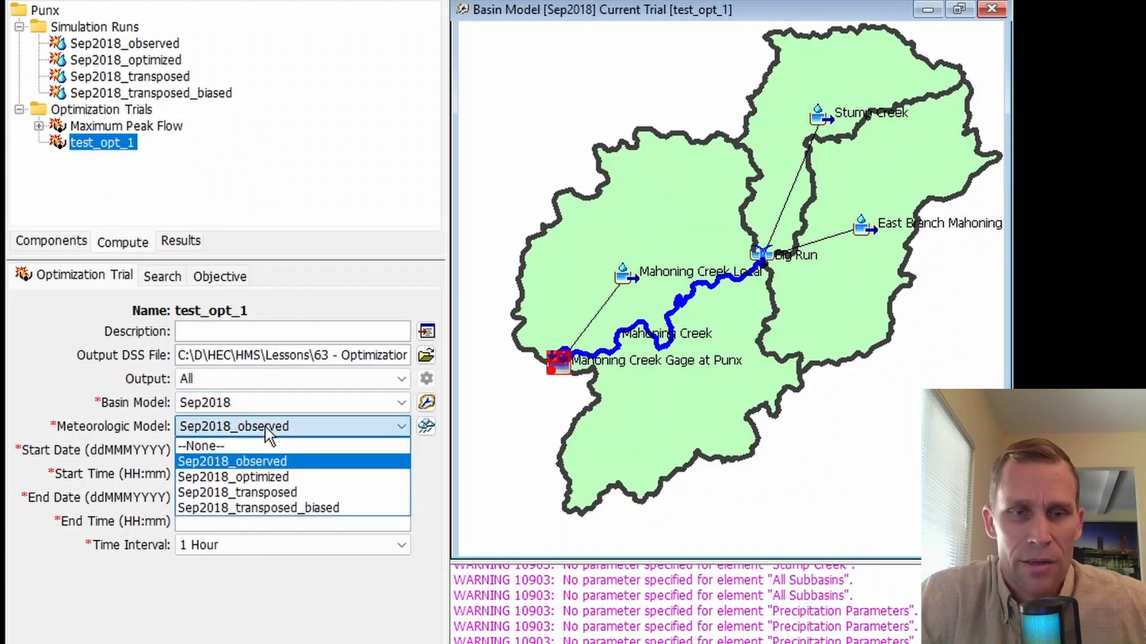
click(265, 427)
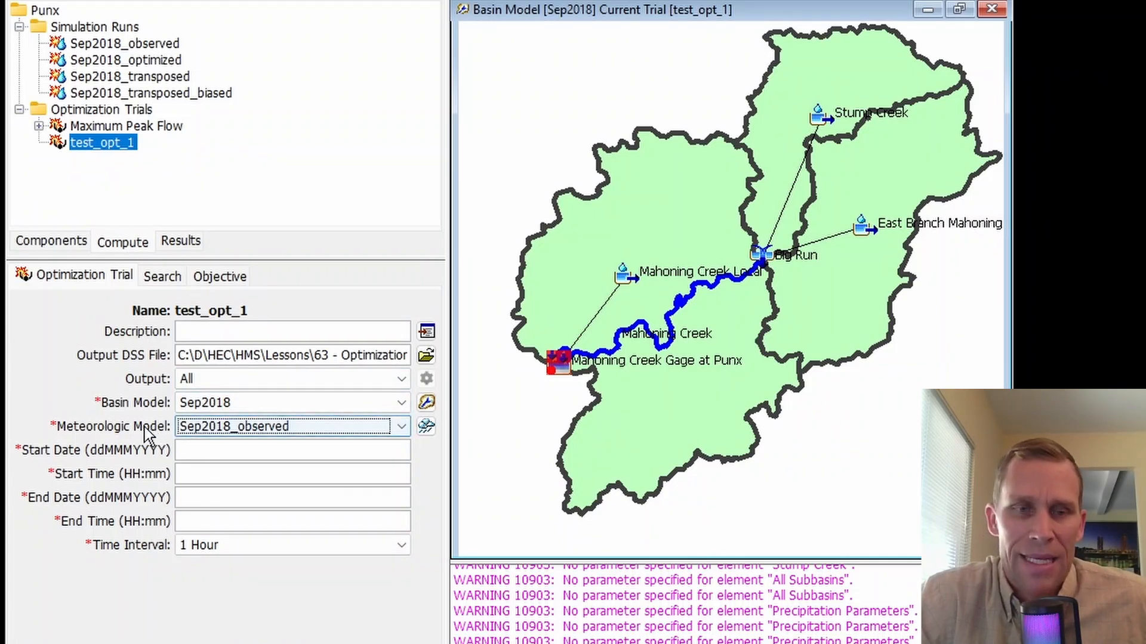
click(224, 549)
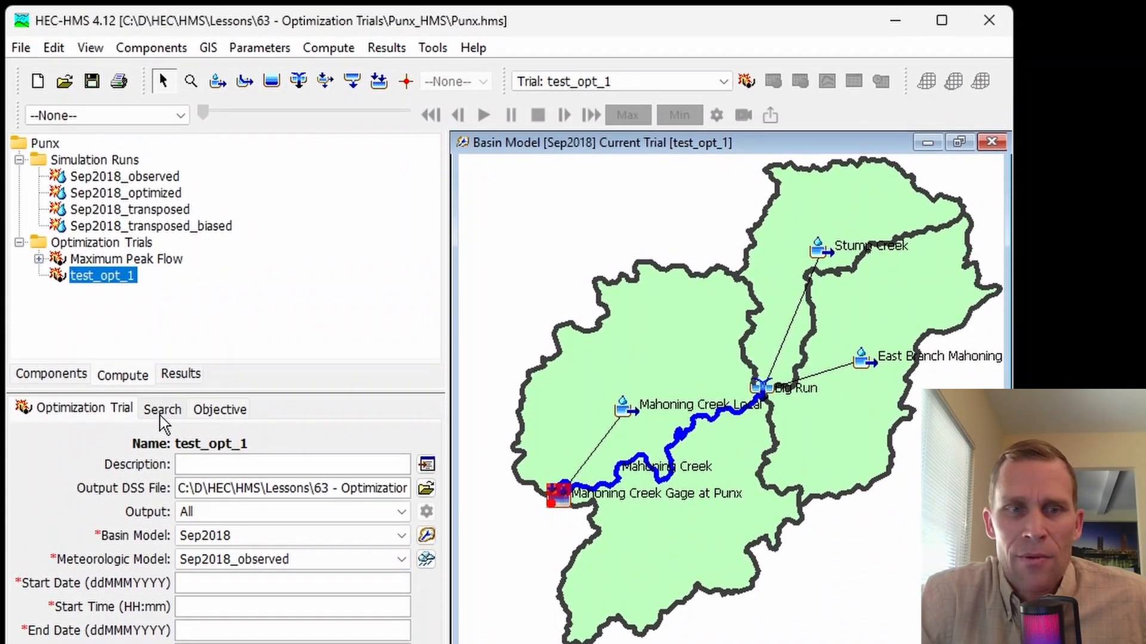
- Examine the search settings of test_opt_1 and the optimization methods it offers
click(161, 411)
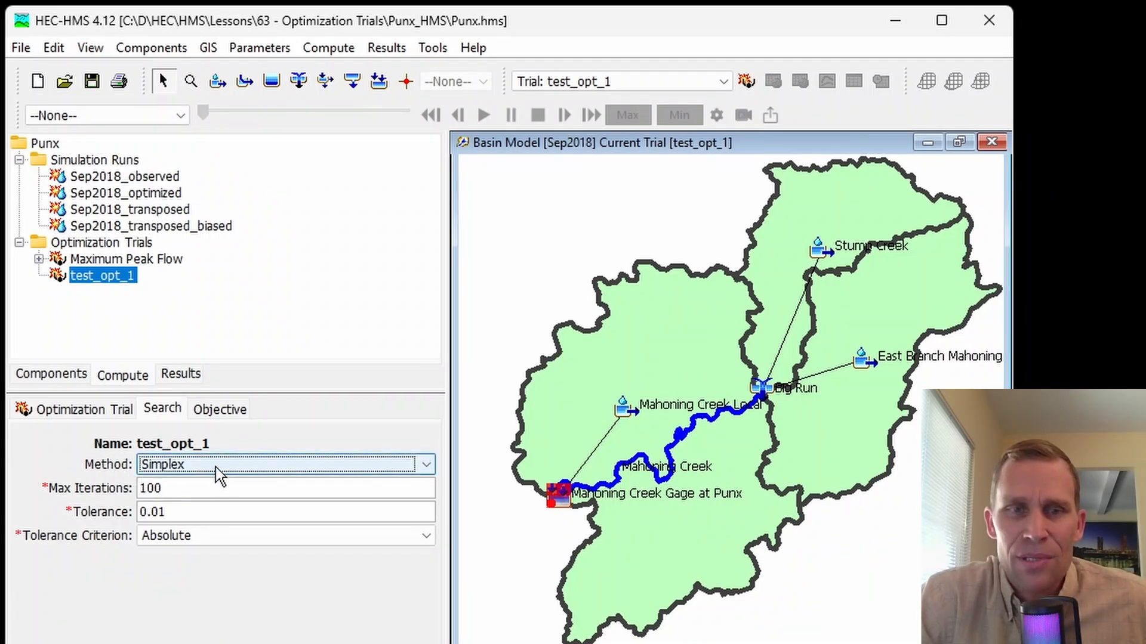
click(219, 471)
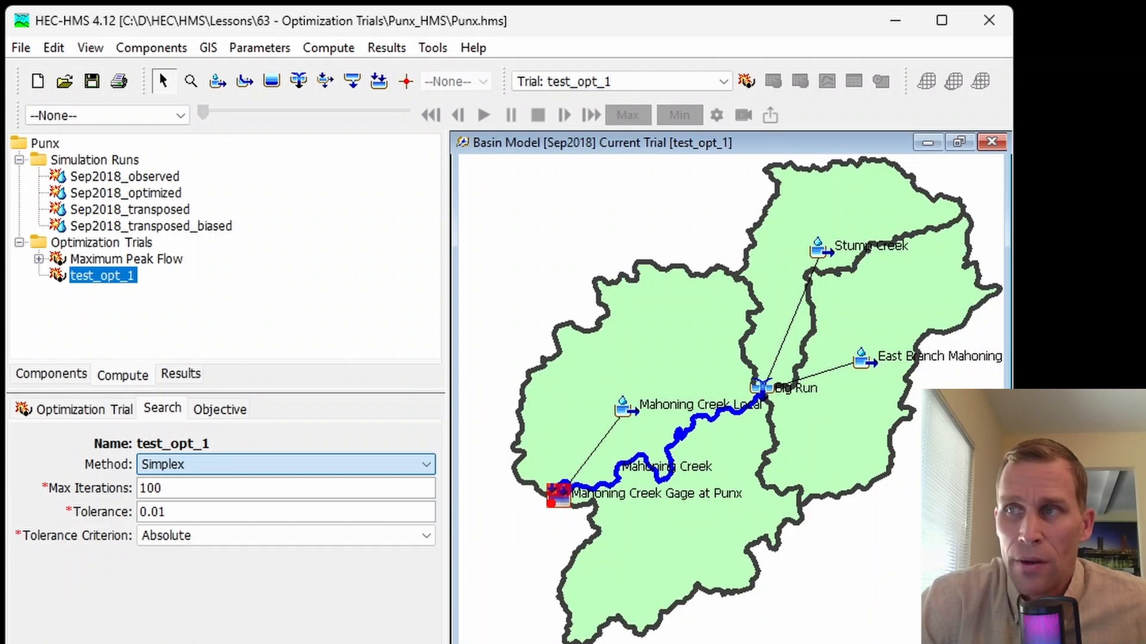
click(295, 465)
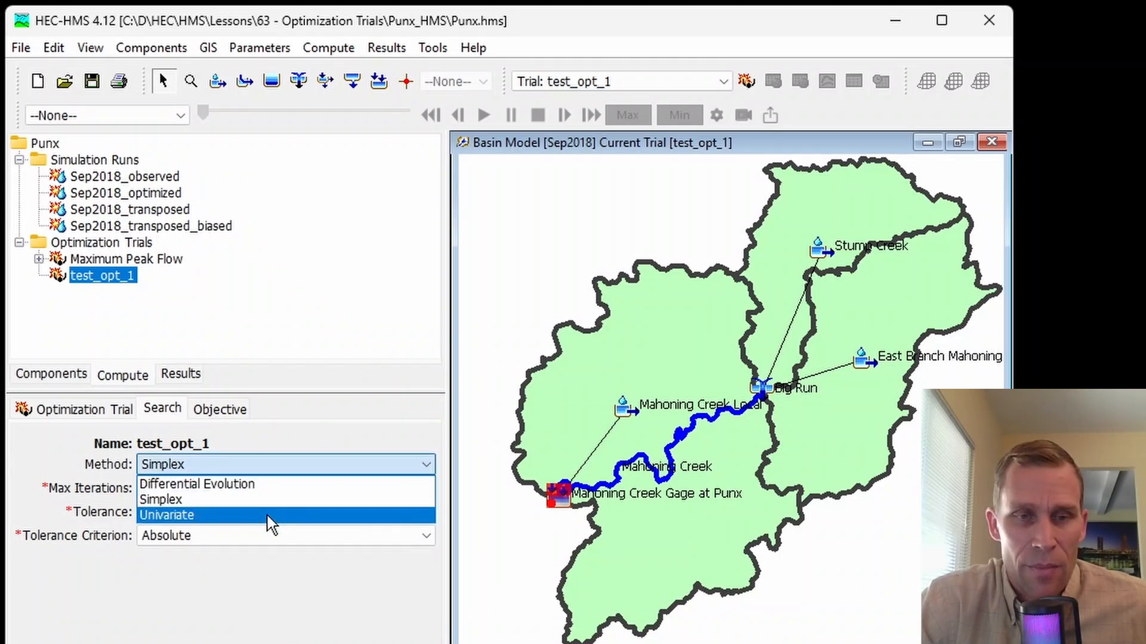
click(344, 420)
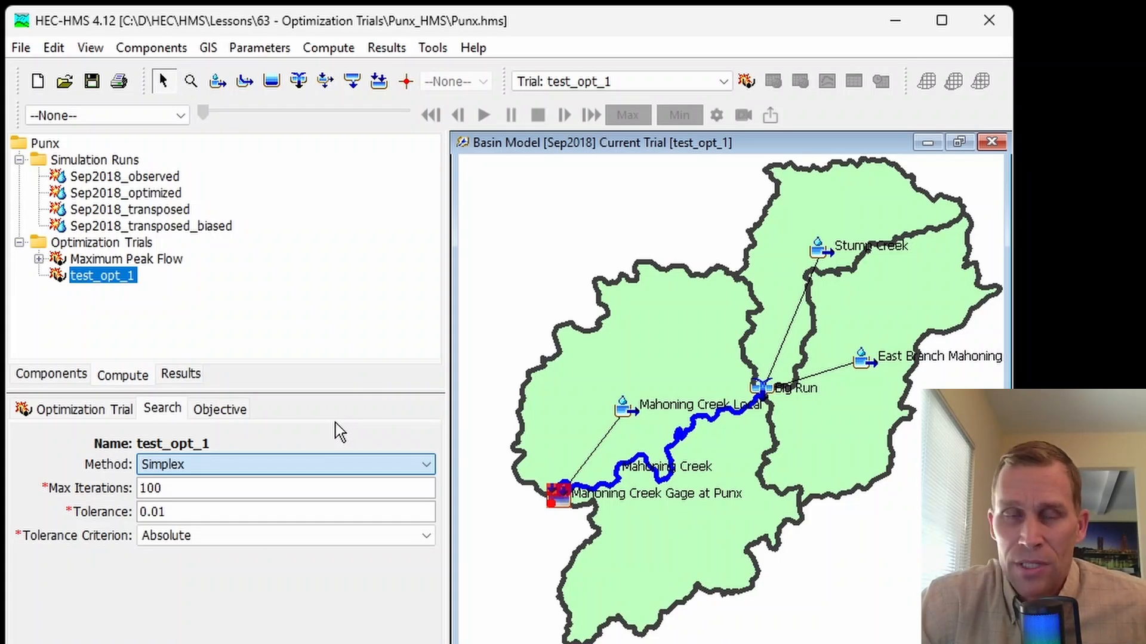
click(287, 470)
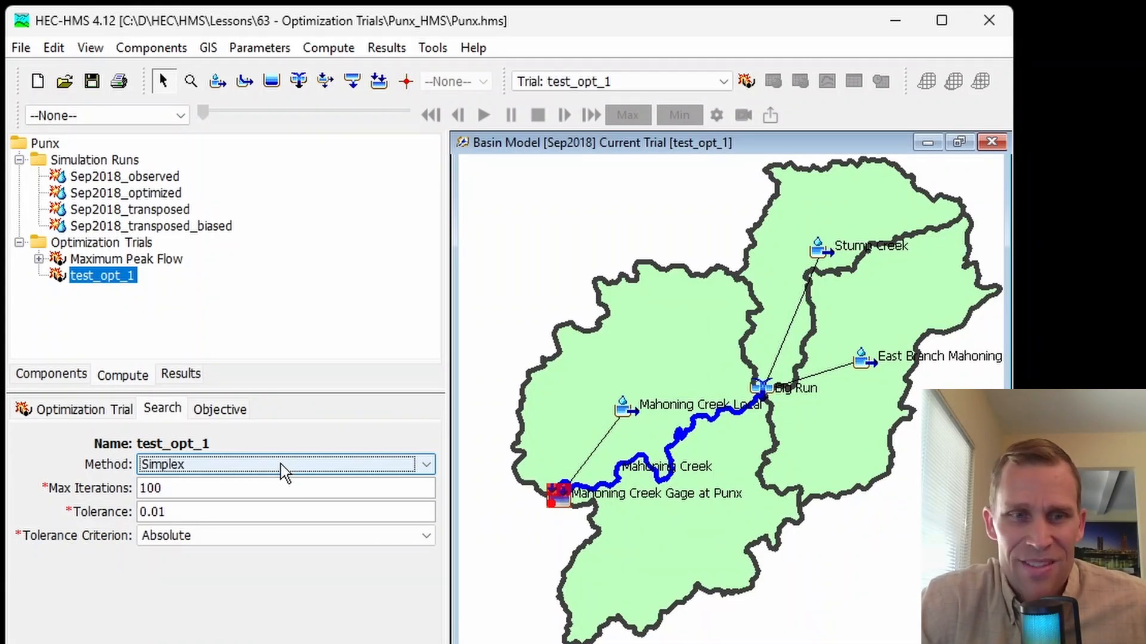
- Try the Univariate search method for test_opt_1, and switch the method back to Simplex
click(280, 463)
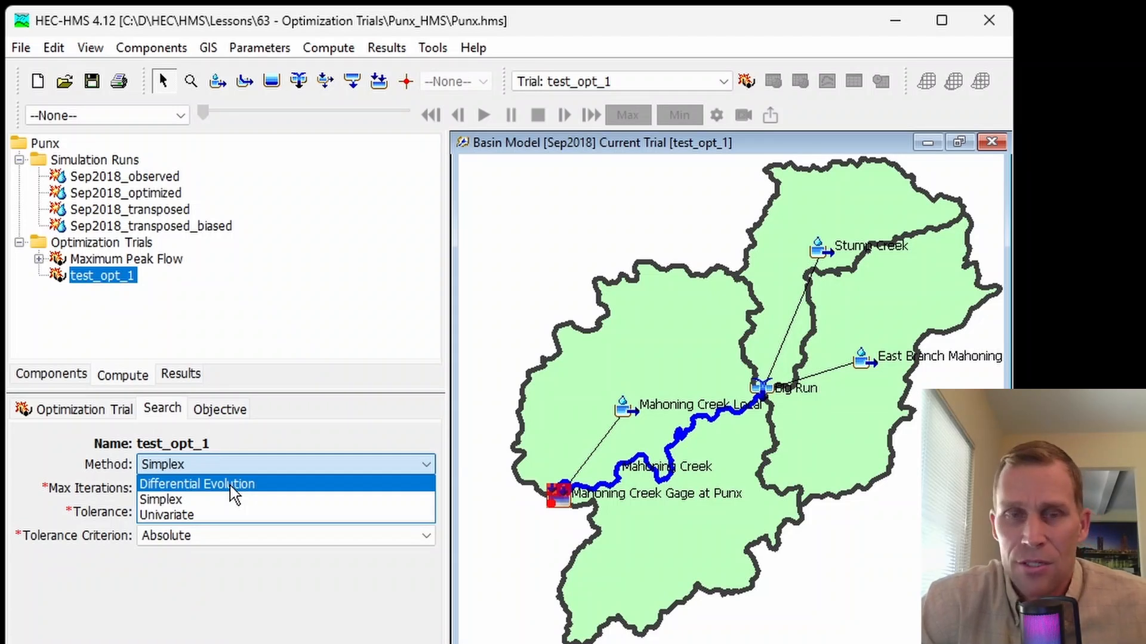
click(176, 515)
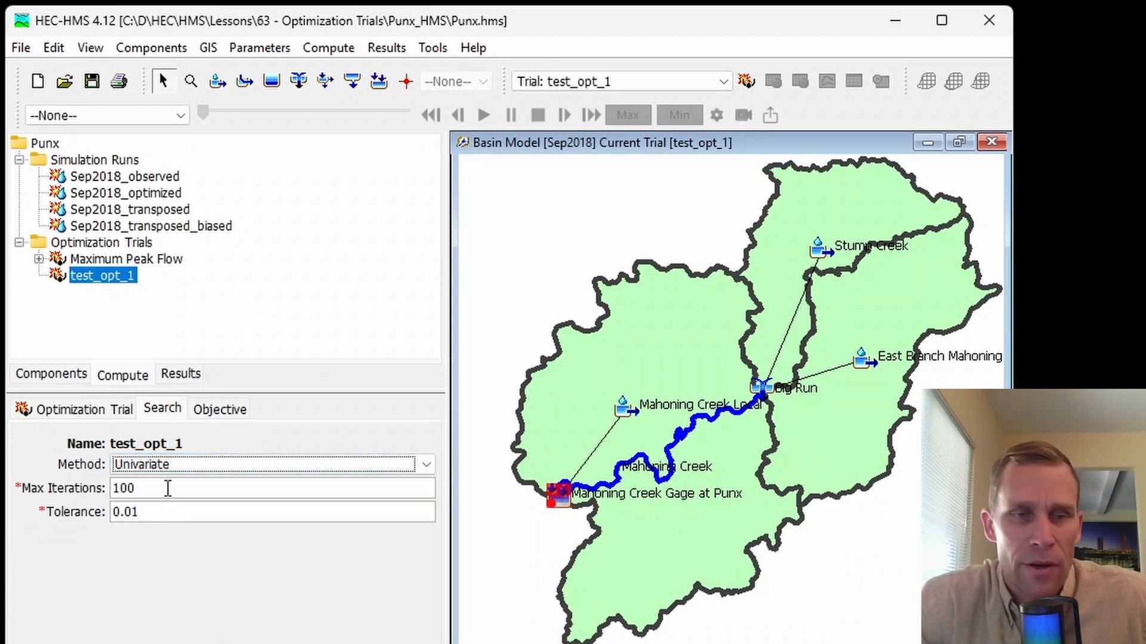
click(194, 470)
click(179, 500)
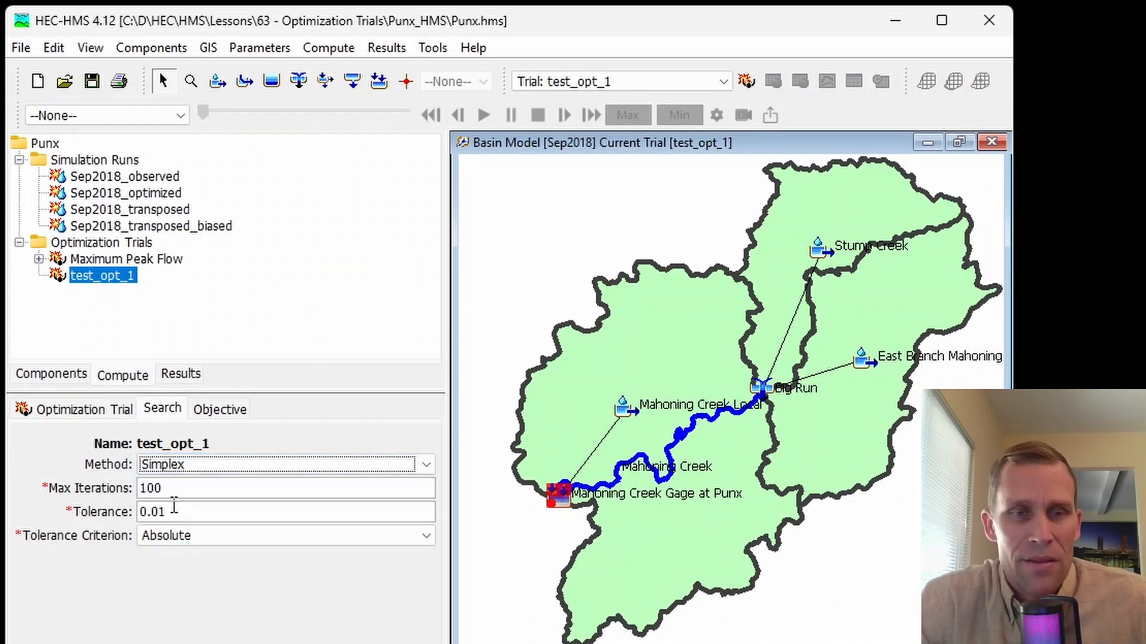
click(210, 464)
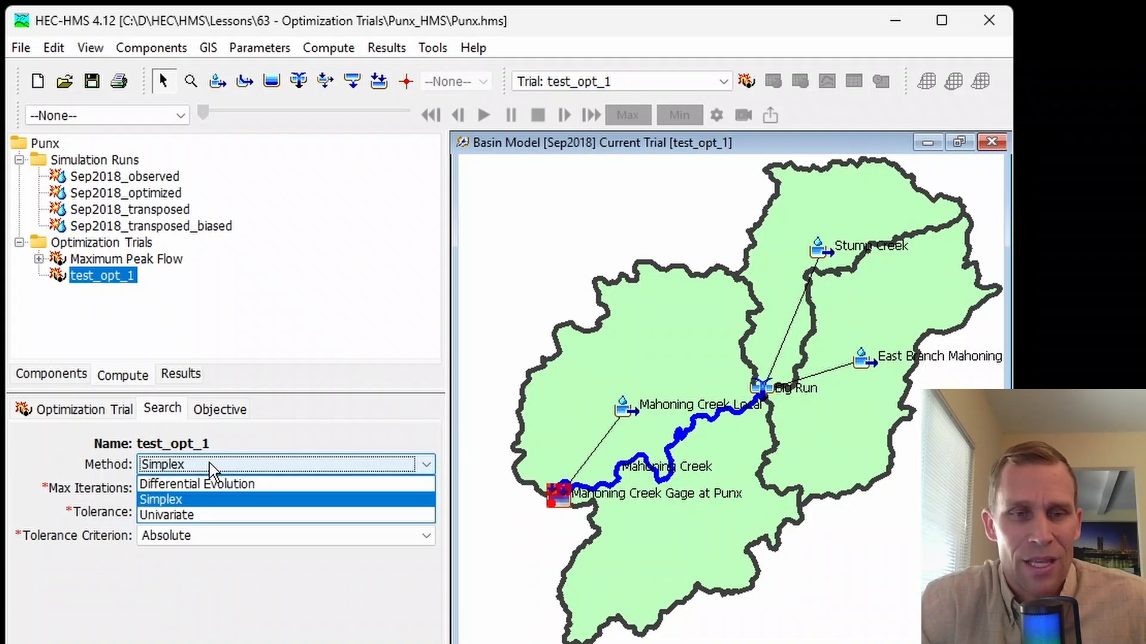
click(200, 498)
- Try the Differential Evolution search method for test_opt_1 and review the method choices again
click(193, 469)
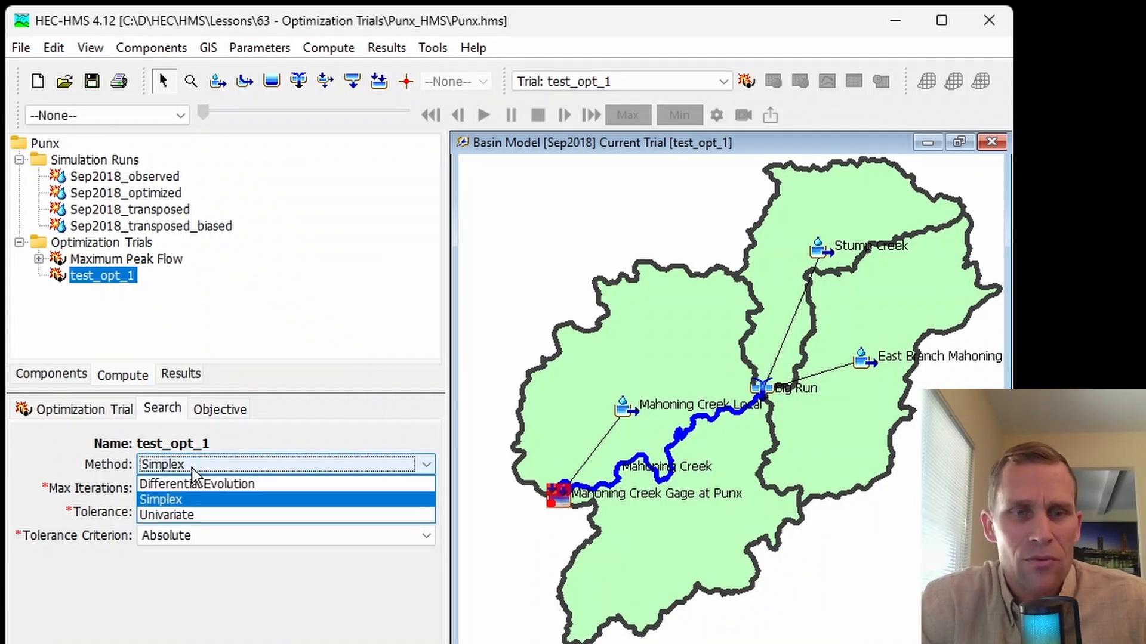
click(230, 484)
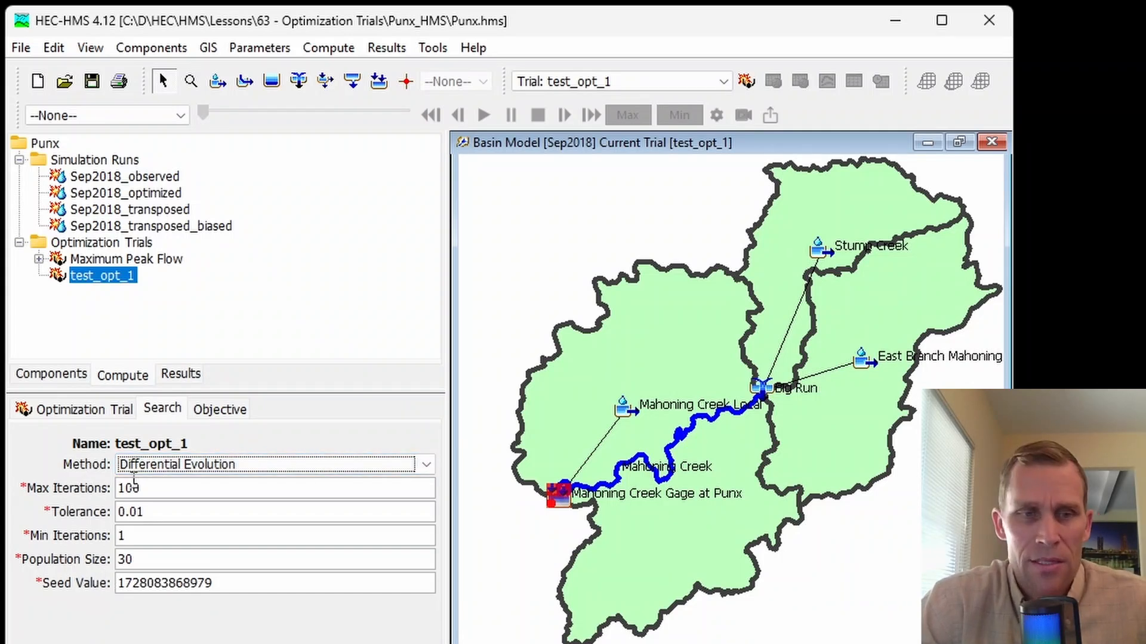
click(154, 466)
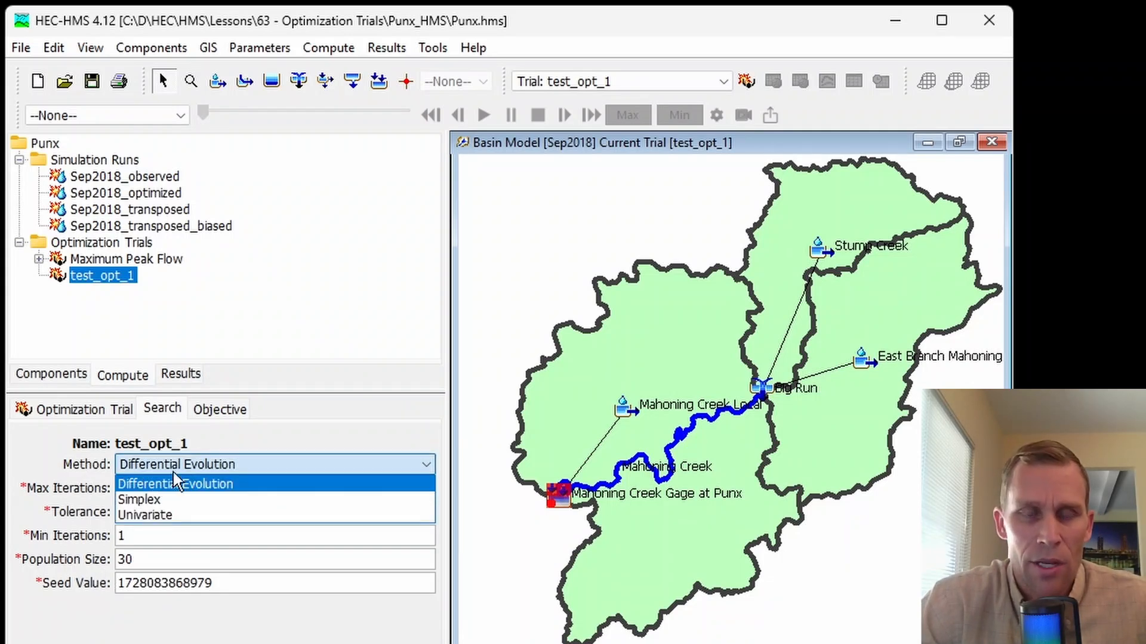
click(276, 440)
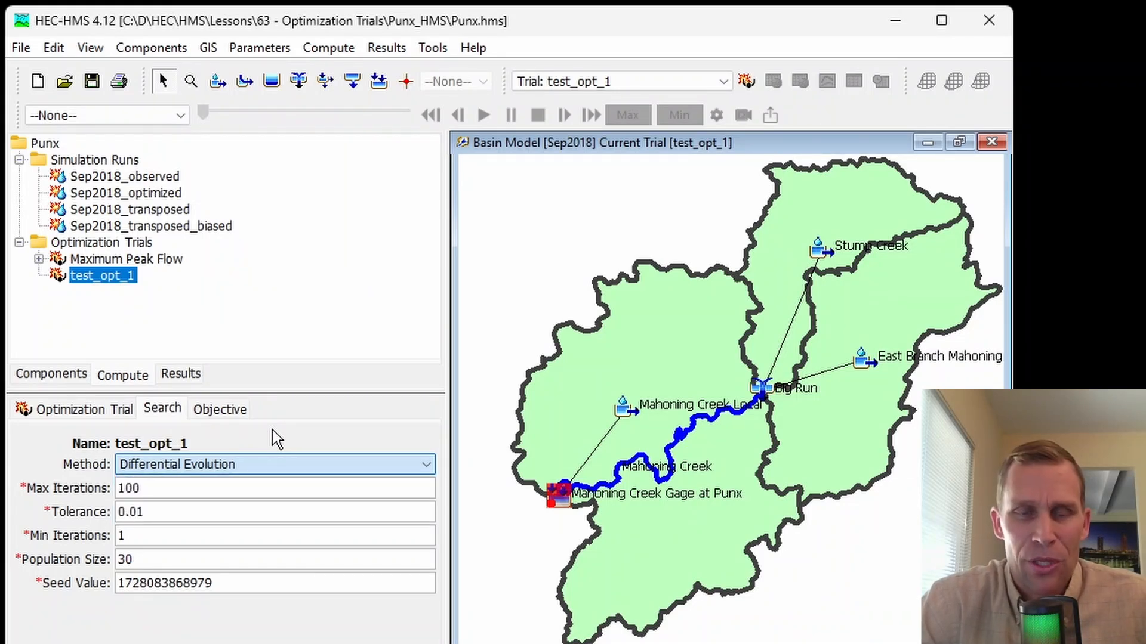
click(159, 469)
click(167, 478)
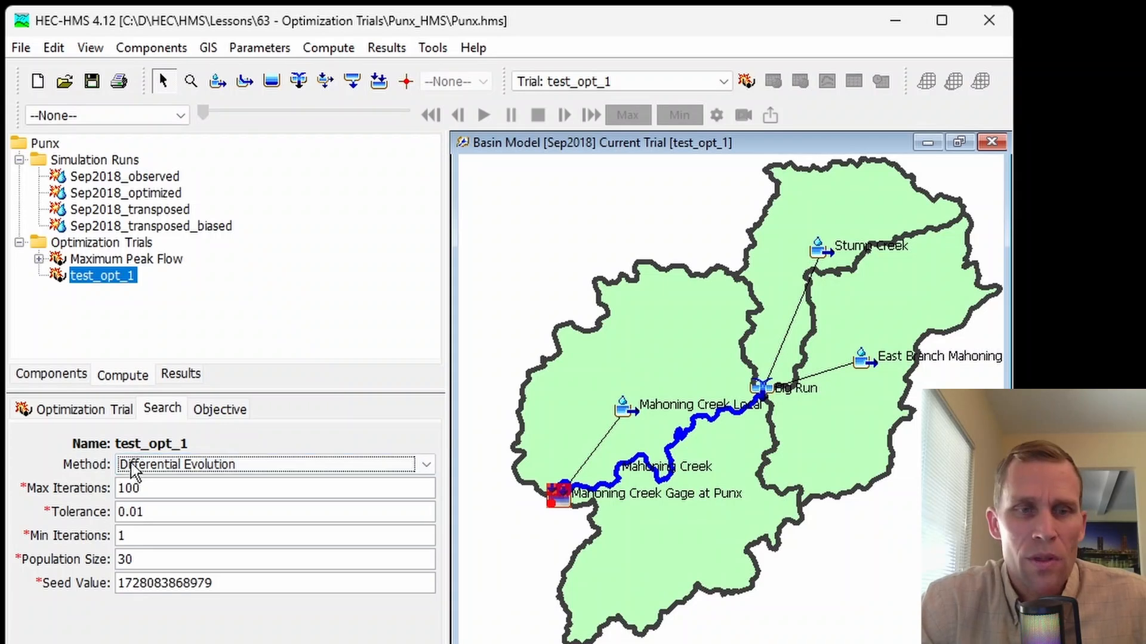
- Try the Univariate search method for test_opt_1 and examine its maximum iterations and tolerance settings
click(159, 470)
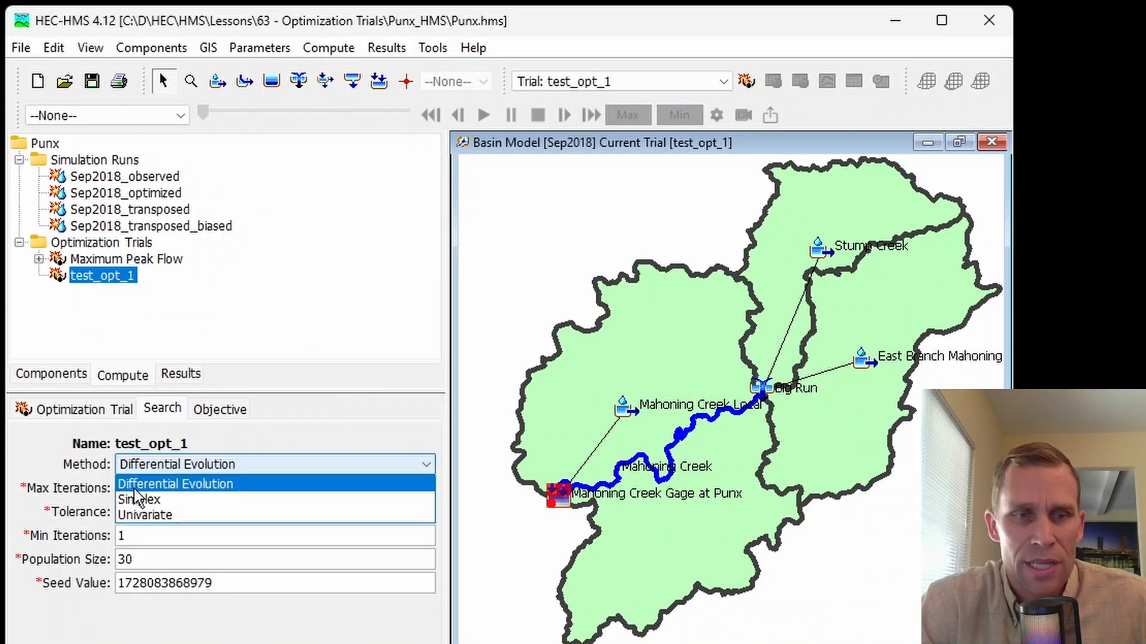
click(147, 517)
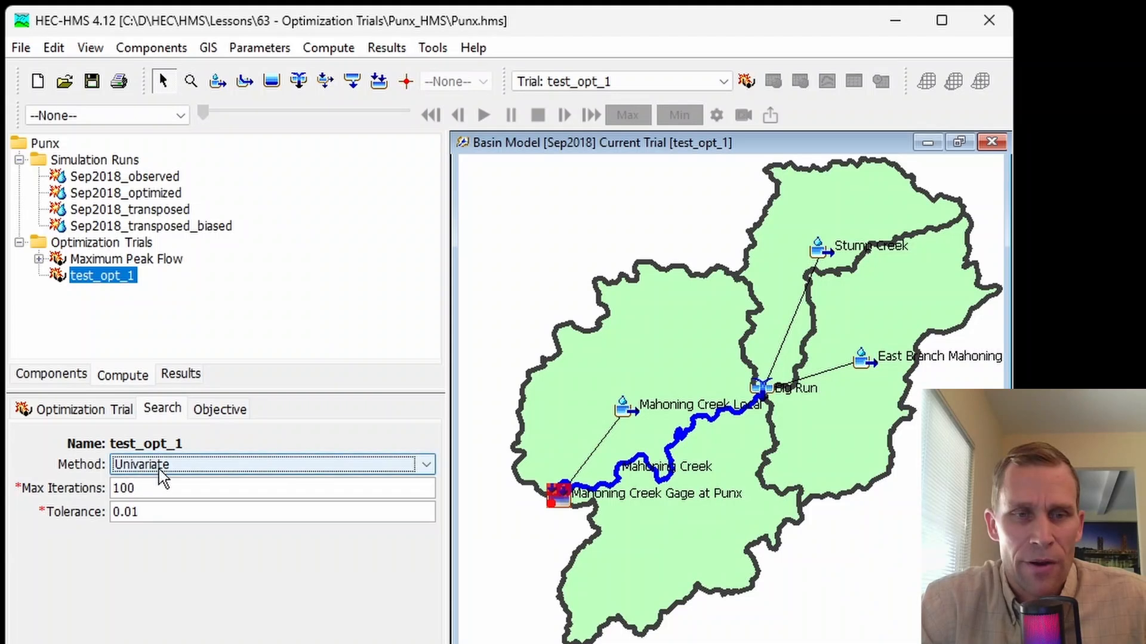
click(148, 486)
double_click(148, 486)
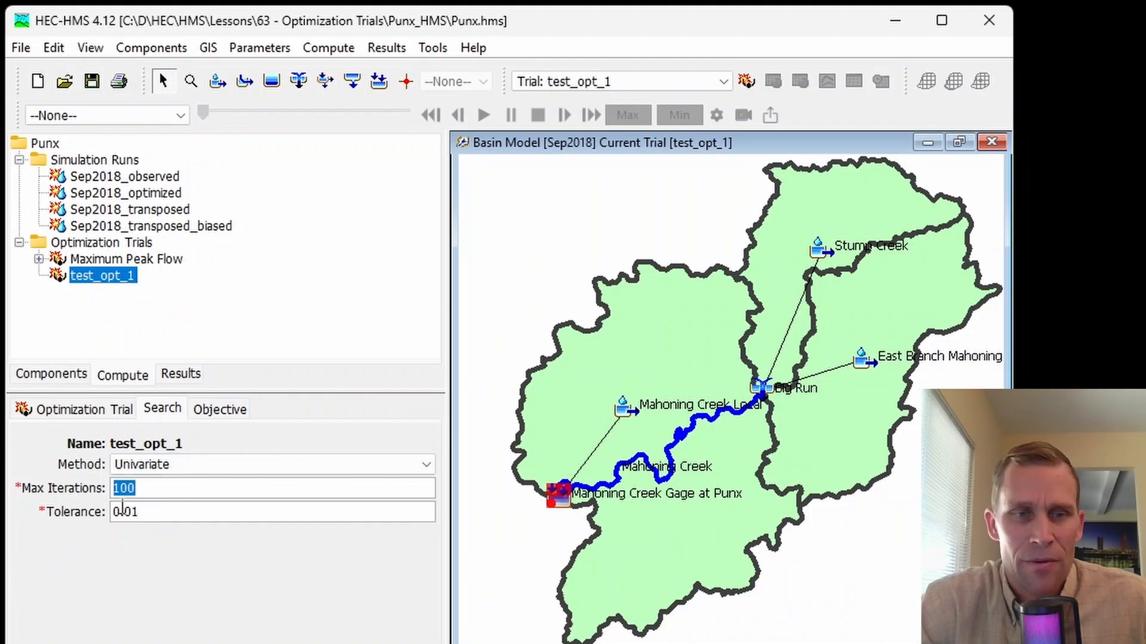
double_click(155, 514)
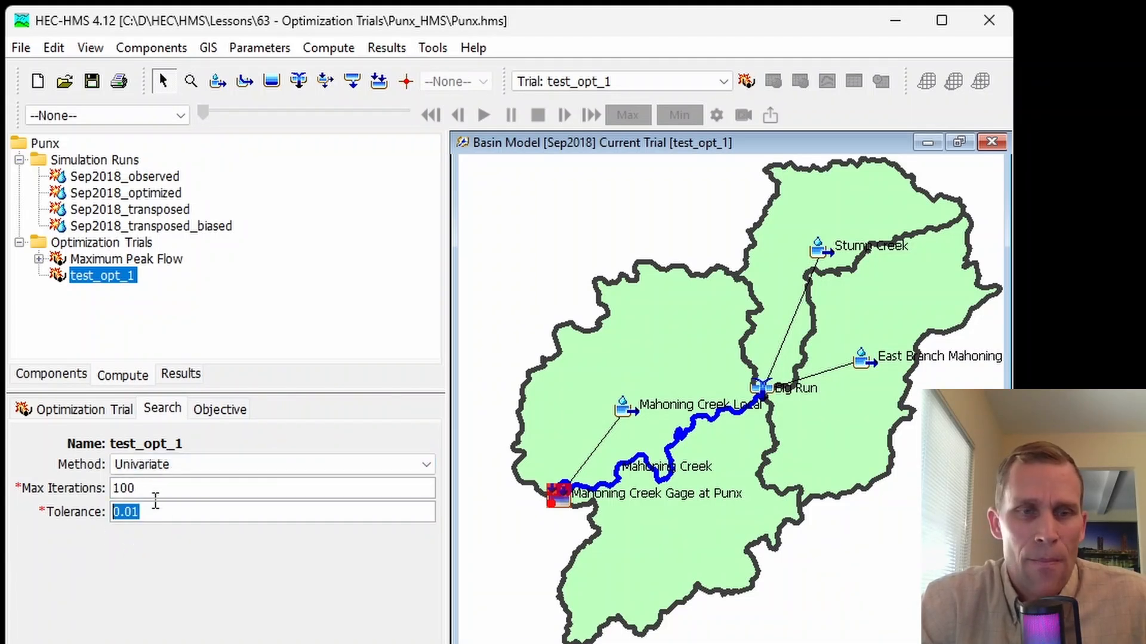
click(134, 489)
double_click(135, 489)
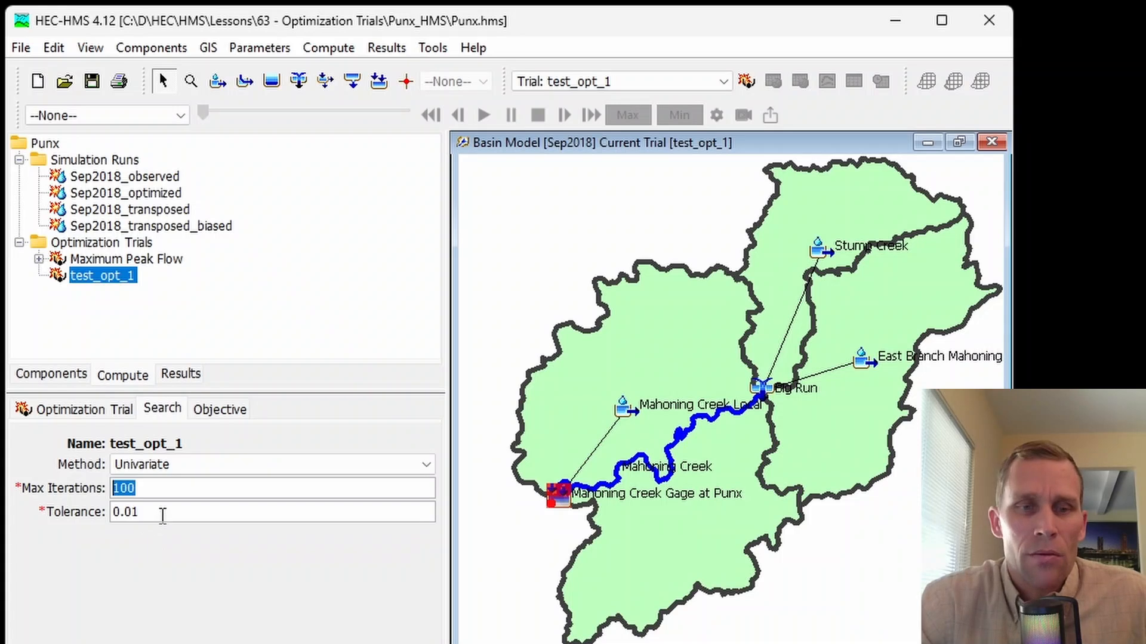
drag(147, 512, 112, 511)
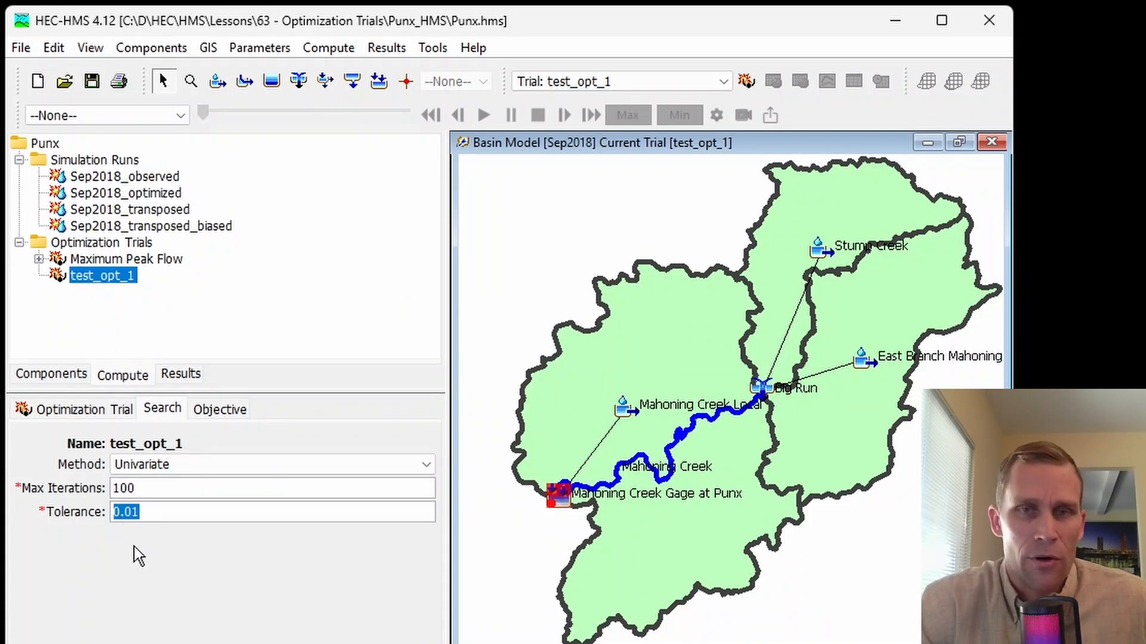
click(156, 511)
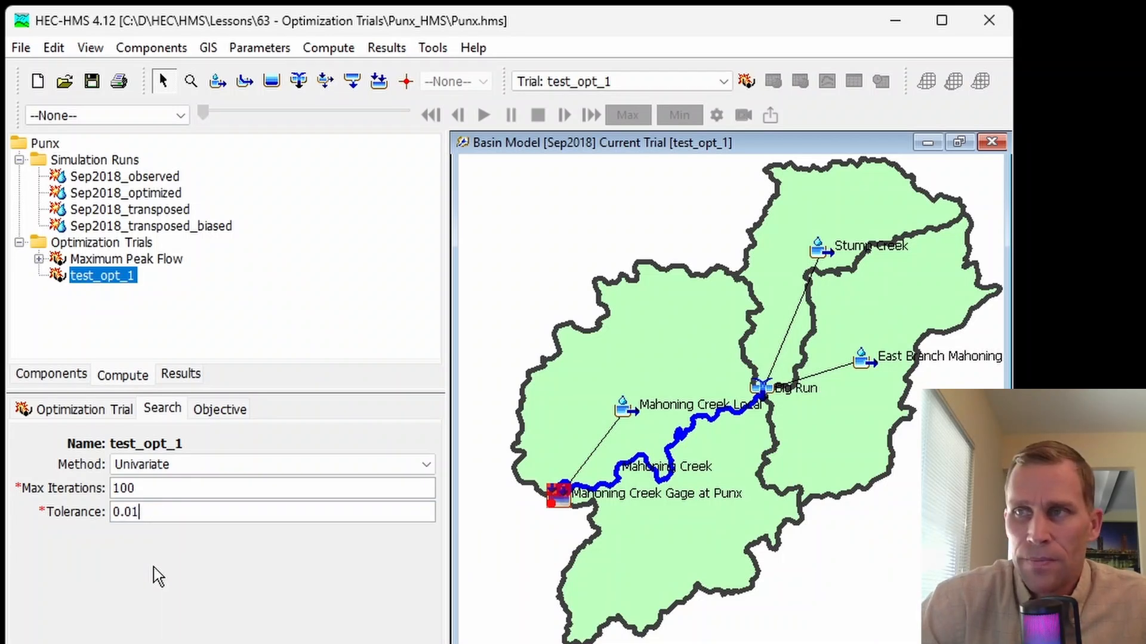
- Set the search method to Simplex and review its tolerance and tolerance criterion options, keeping the criterion at Absolute
click(156, 464)
click(156, 499)
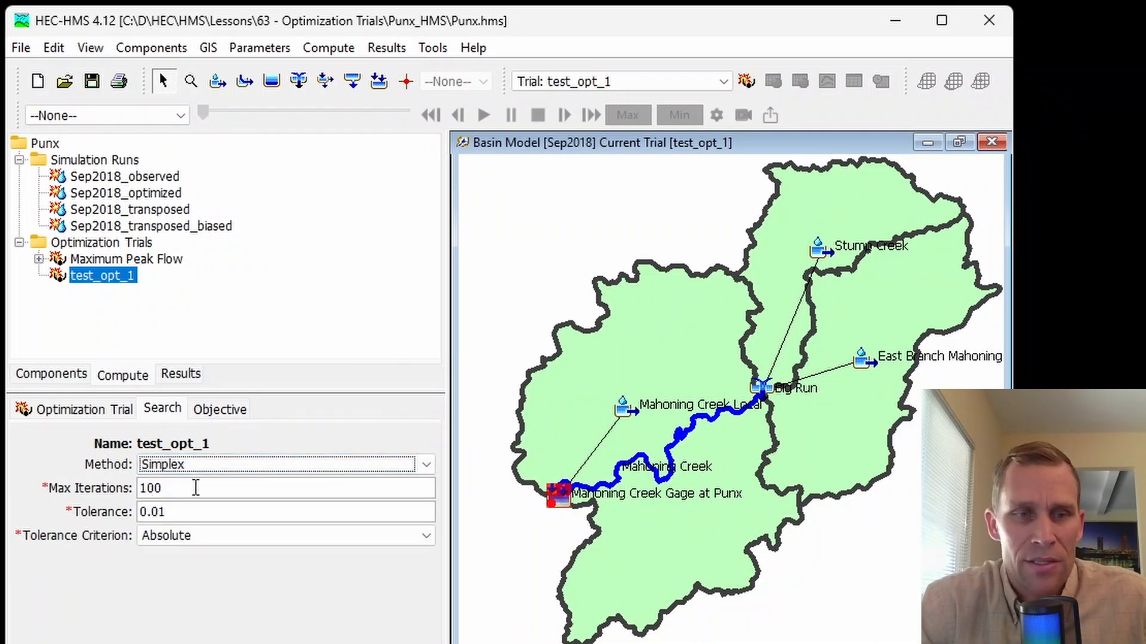
key(Tab)
key(Tab)
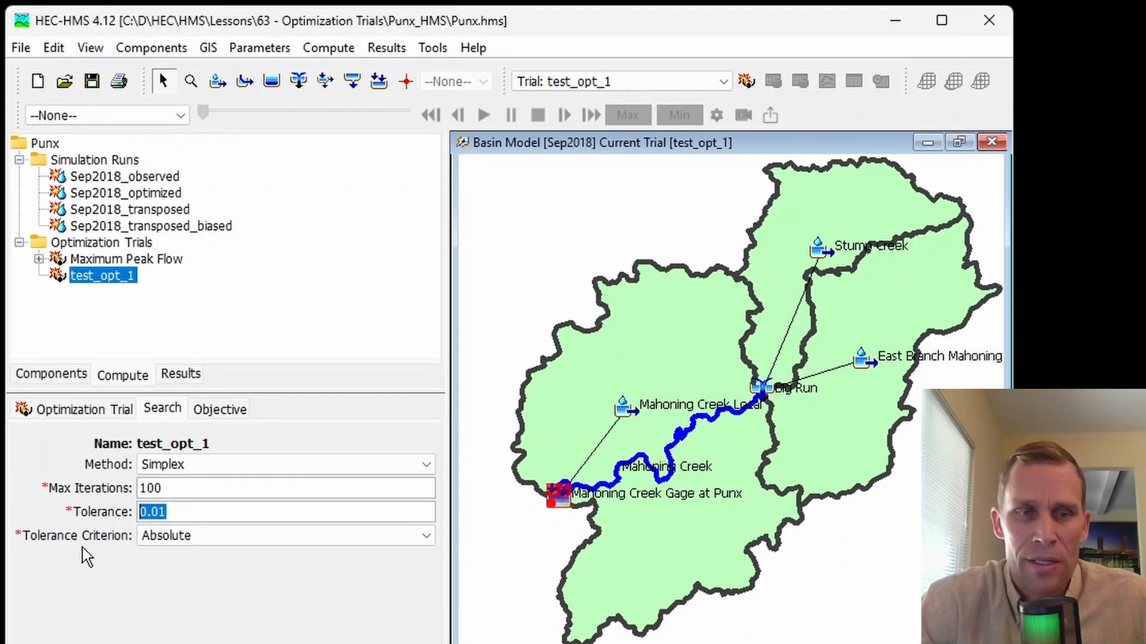
click(218, 540)
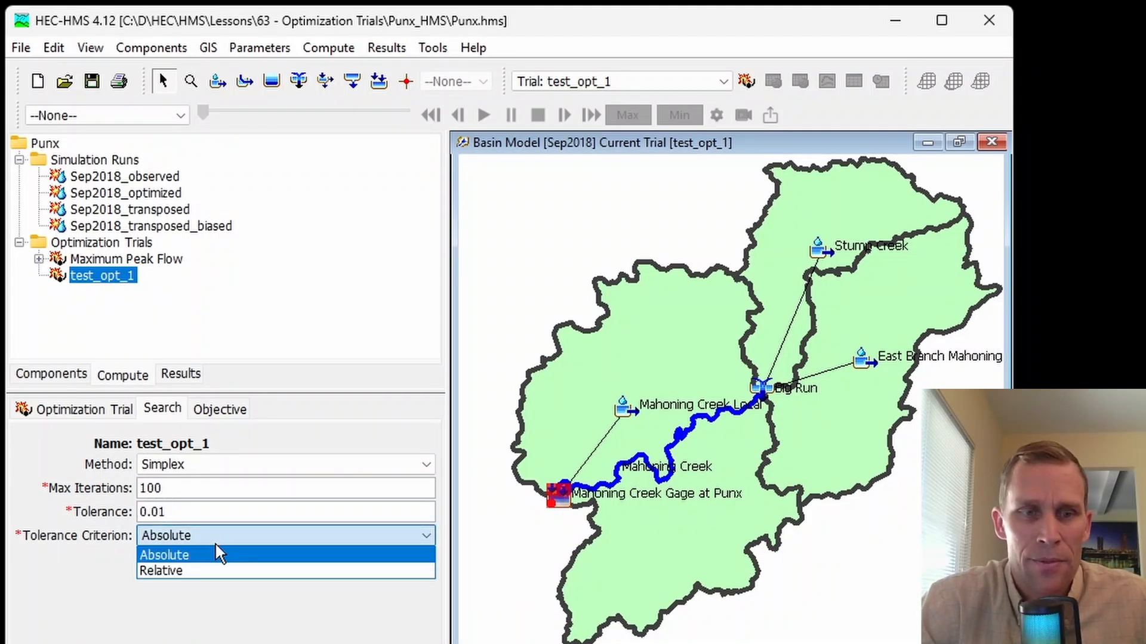
click(212, 555)
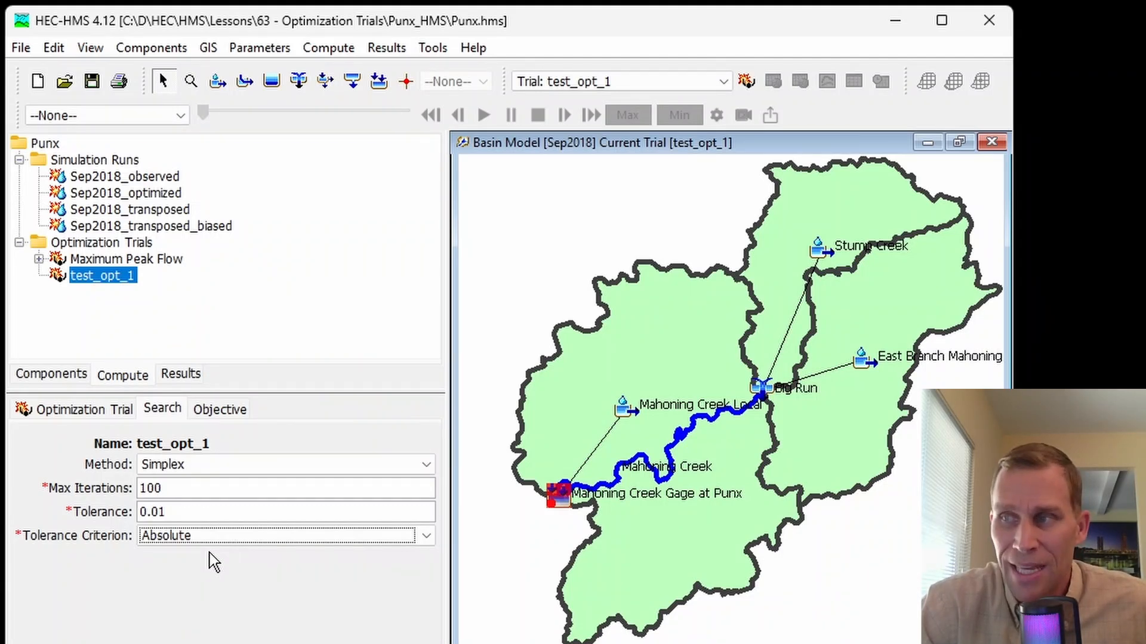
- Set the tolerance criterion of the Simplex search to Relative
click(219, 411)
click(165, 411)
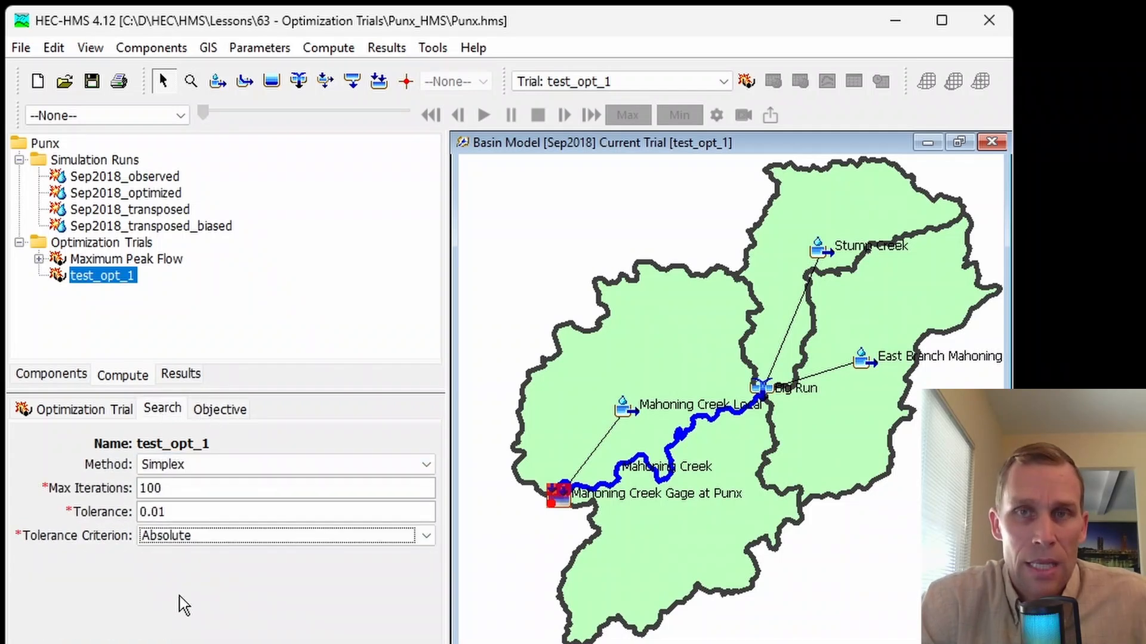
click(190, 535)
click(192, 571)
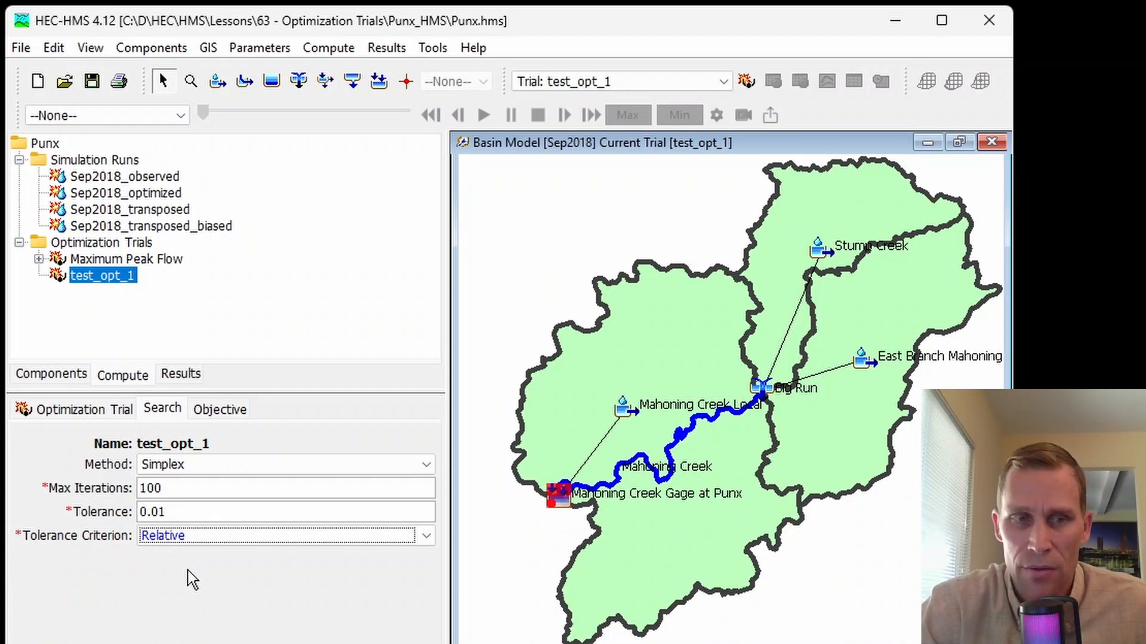
- Set the search method to Differential Evolution and review its minimum iterations, population size and seed value
click(176, 468)
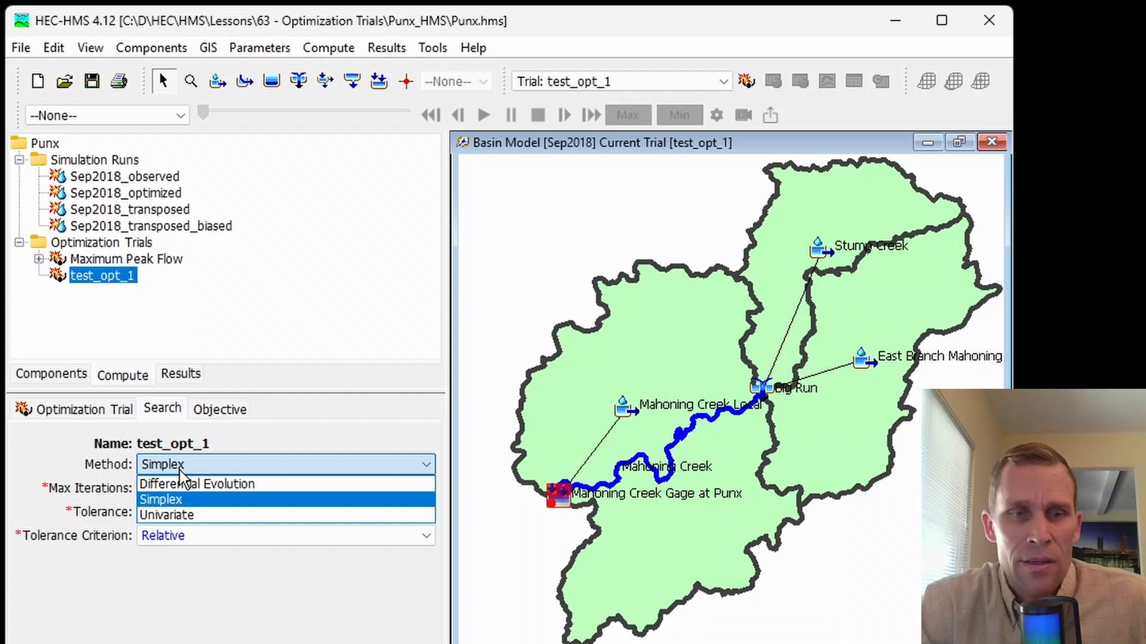
click(204, 486)
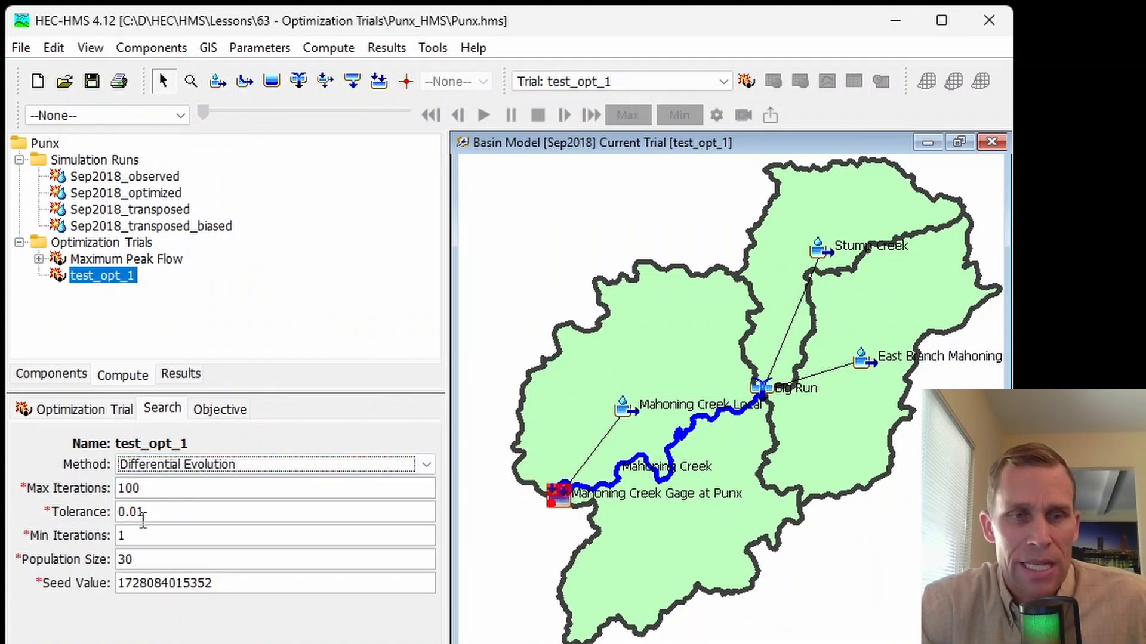
click(149, 535)
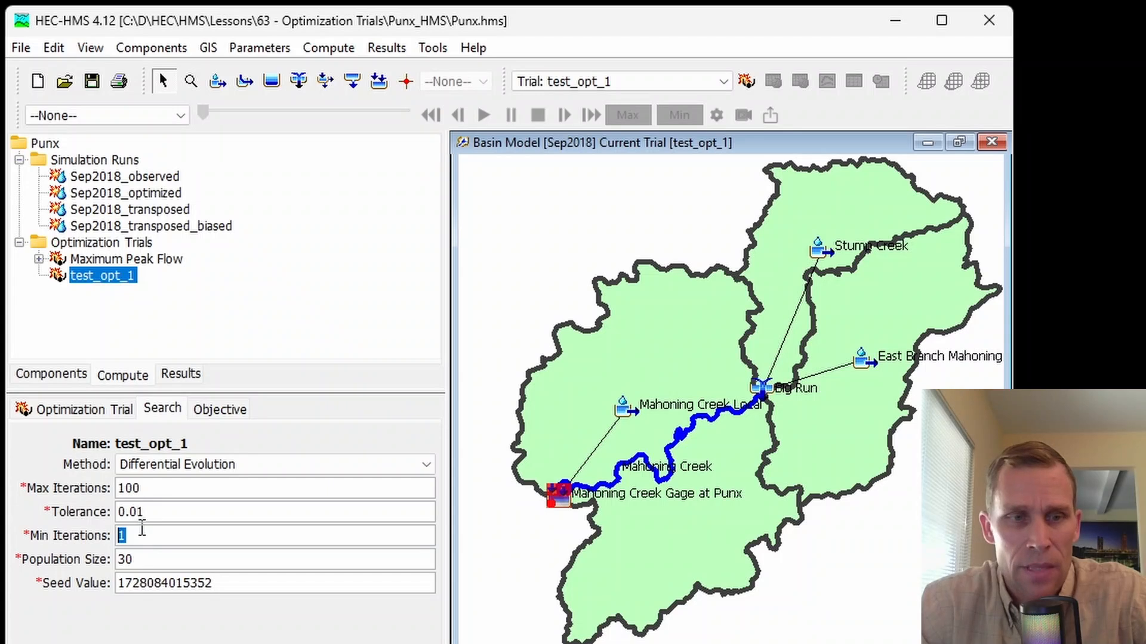
click(149, 557)
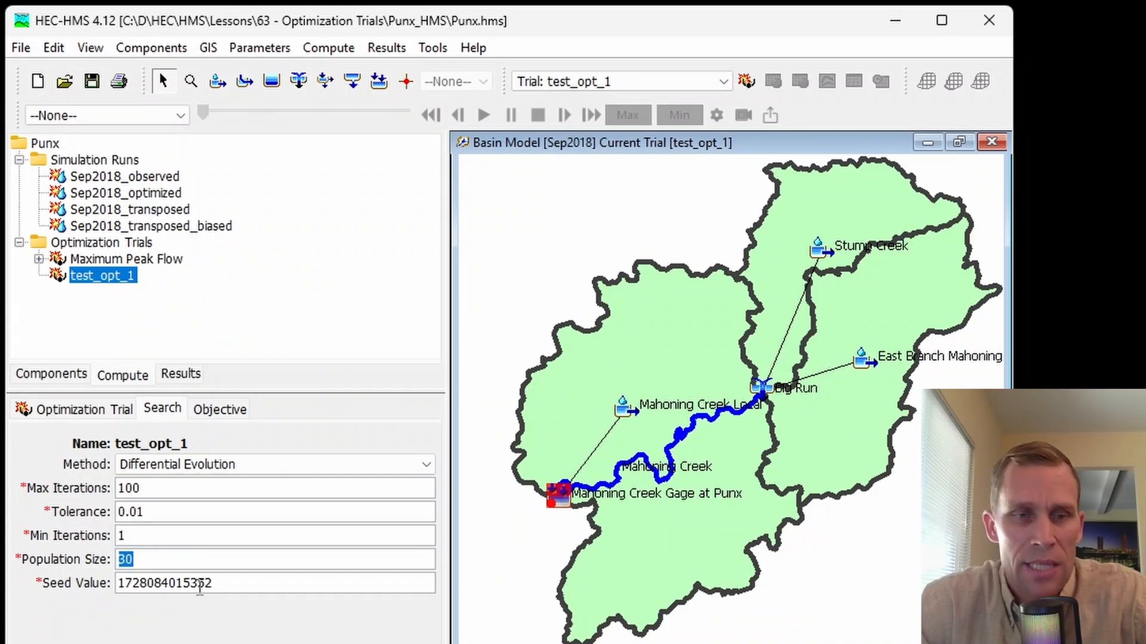
drag(231, 585, 99, 582)
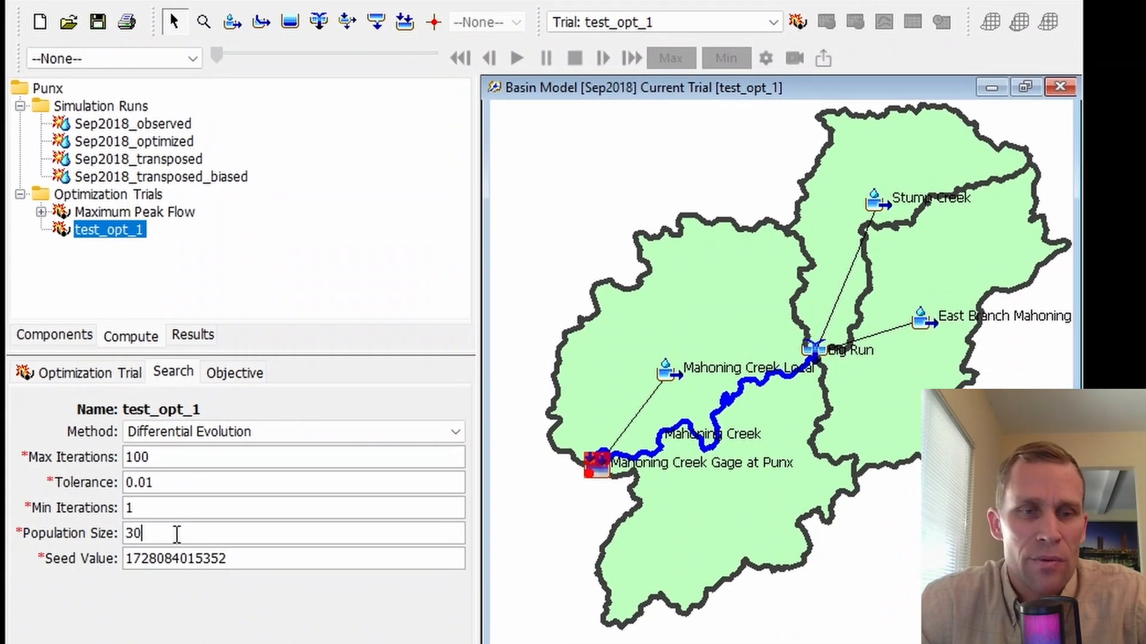
drag(170, 541, 124, 537)
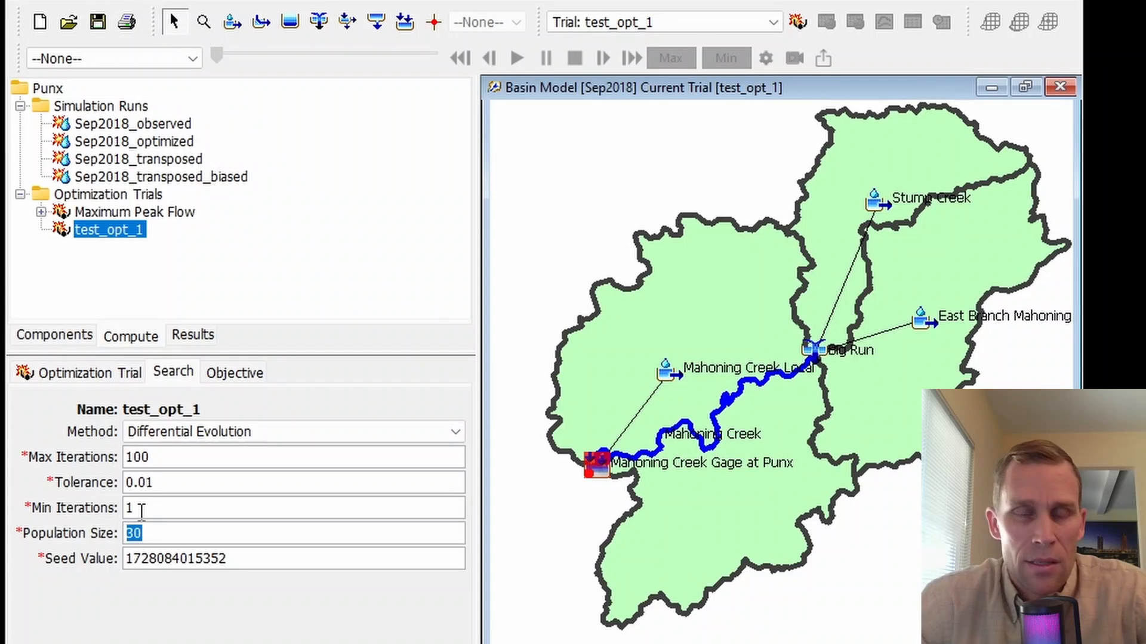
click(160, 533)
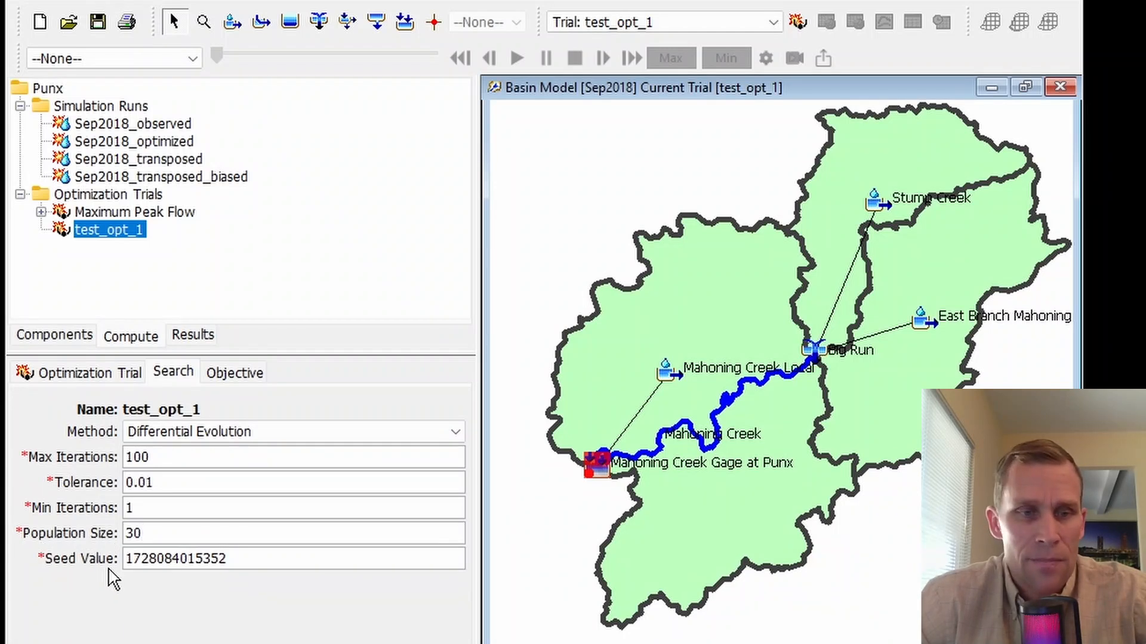
drag(244, 558, 119, 558)
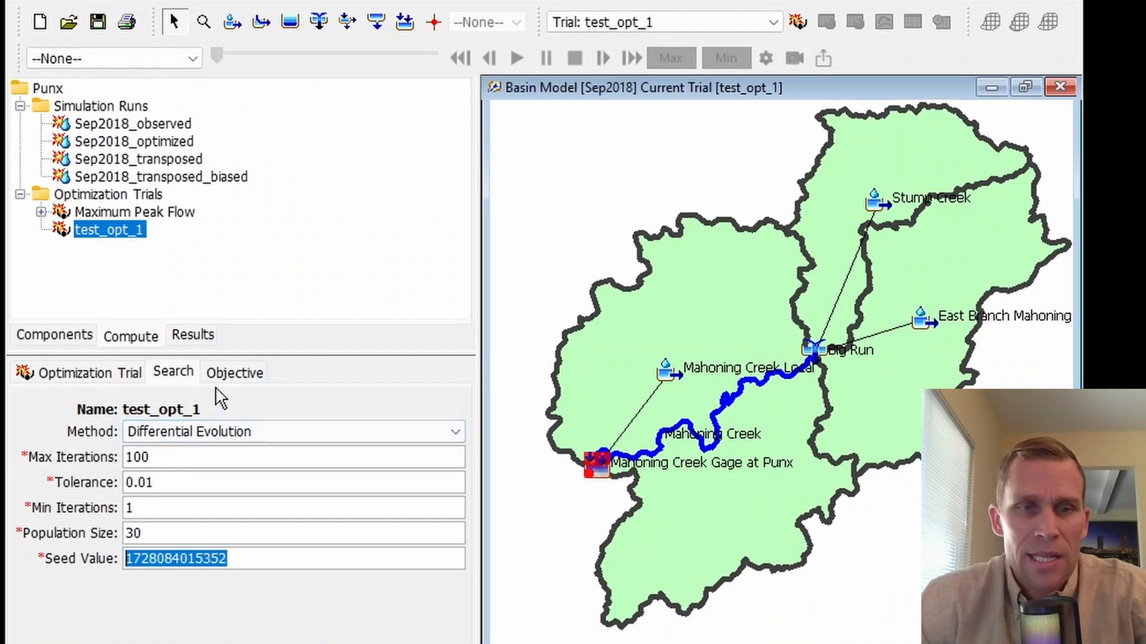
- Review the objective settings of test_opt_1 and the goals it offers, keeping Minimization
click(232, 376)
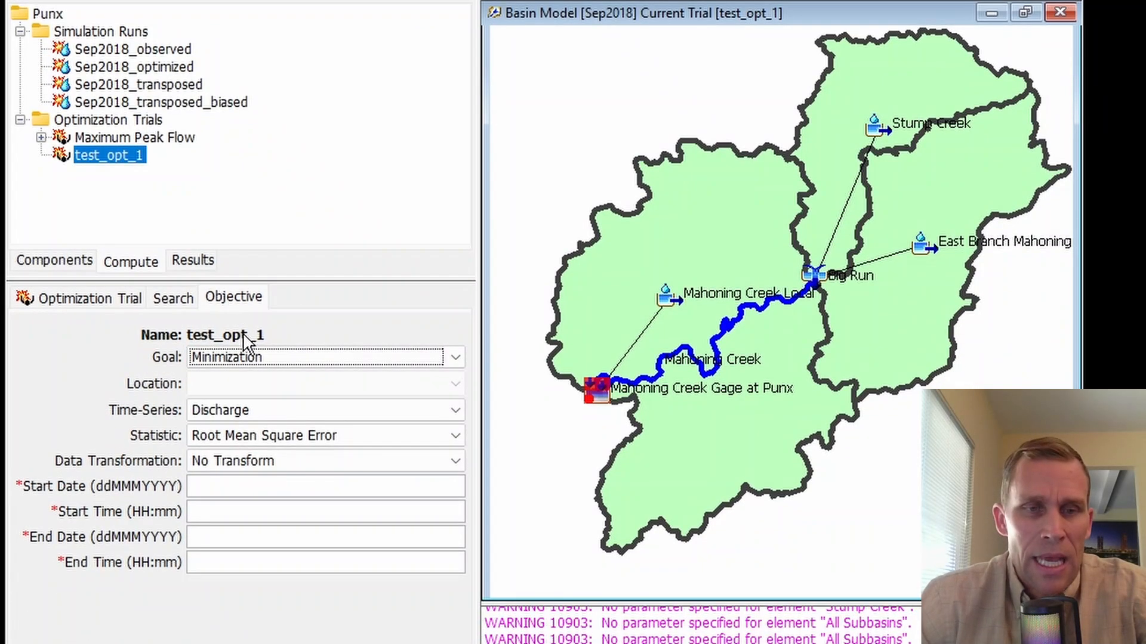
click(249, 361)
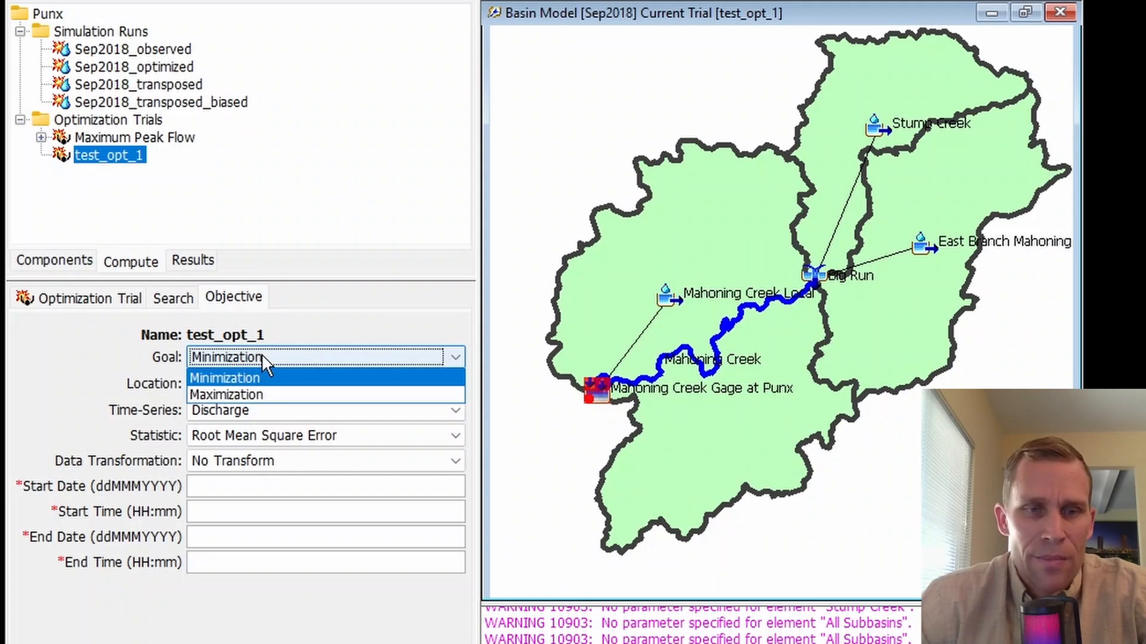
click(259, 377)
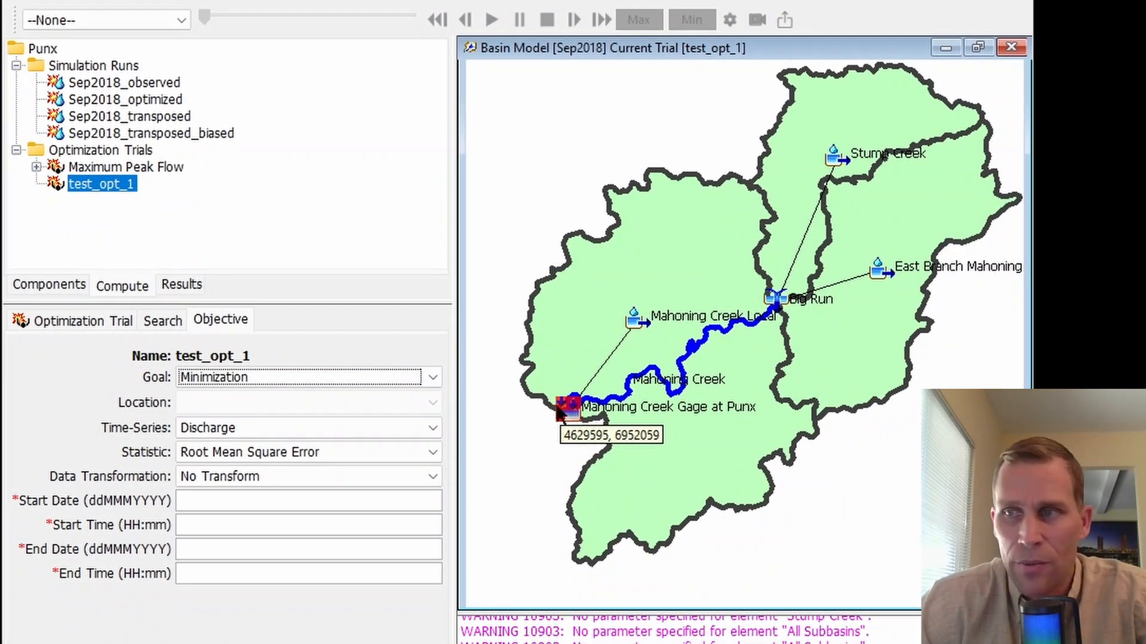
click(239, 378)
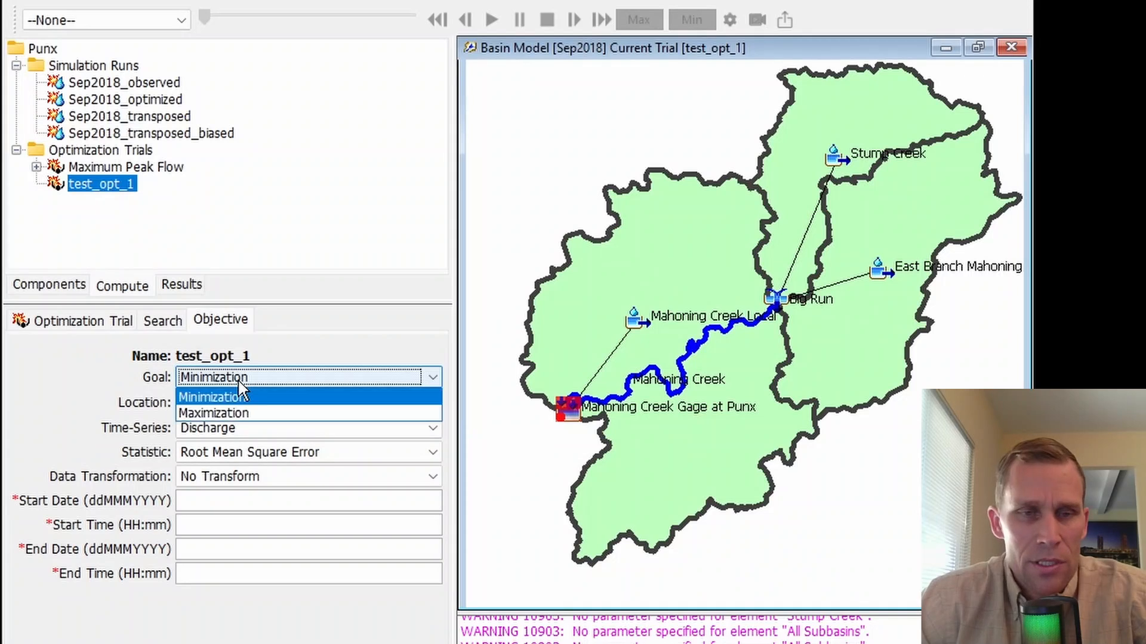
click(238, 380)
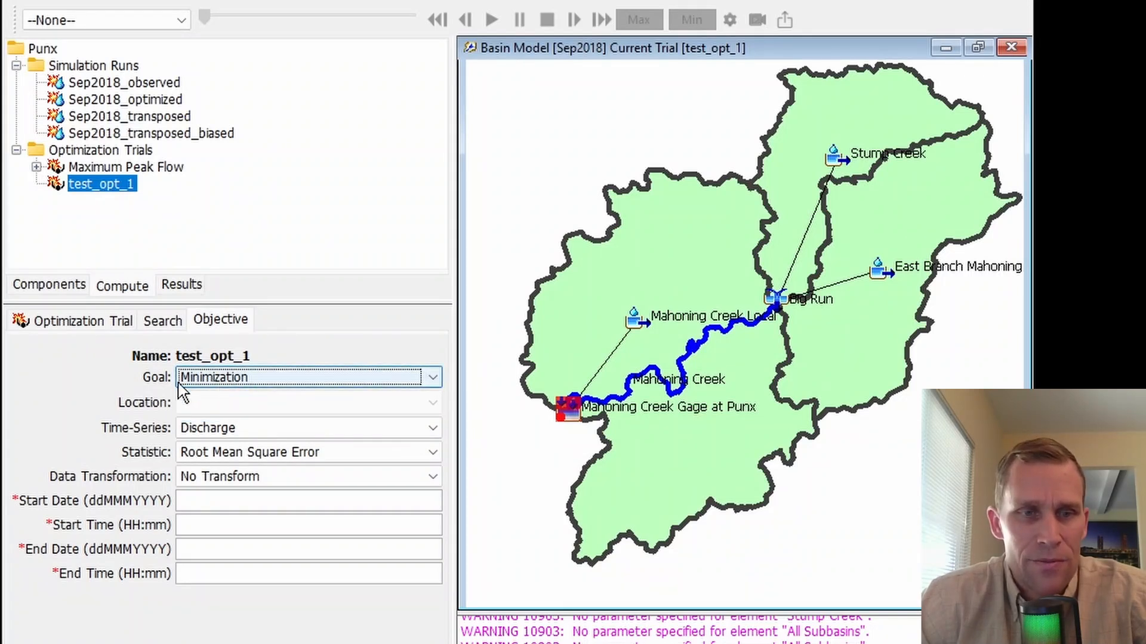
click(217, 378)
click(217, 378)
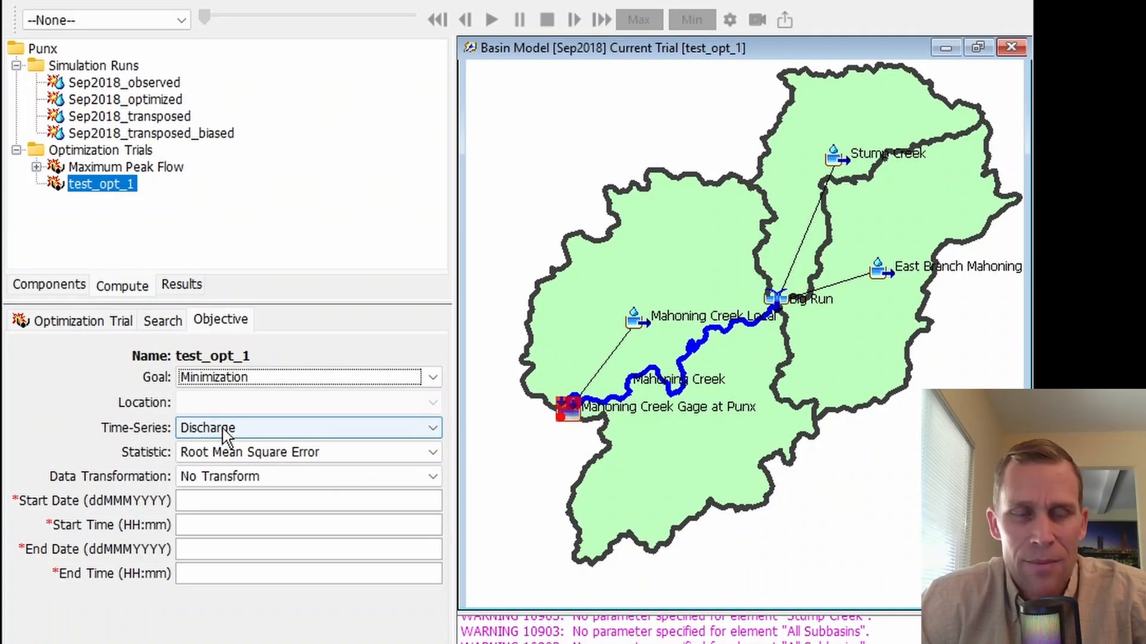
- Set the objective goal of test_opt_1 to Maximization and check its time-series choices
click(227, 377)
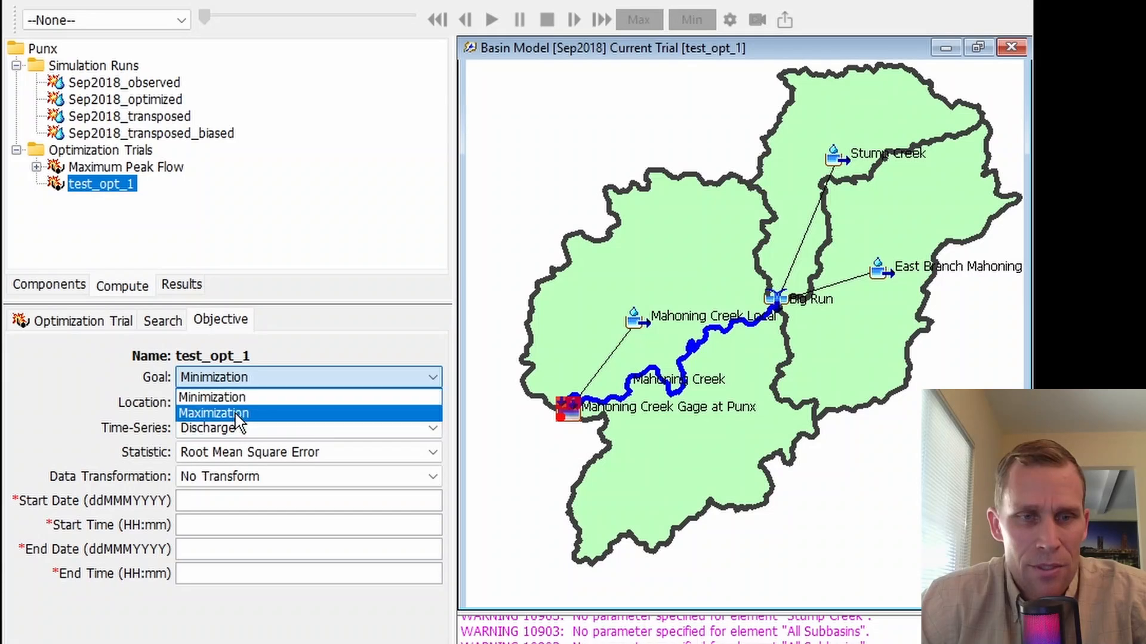
click(216, 410)
click(185, 424)
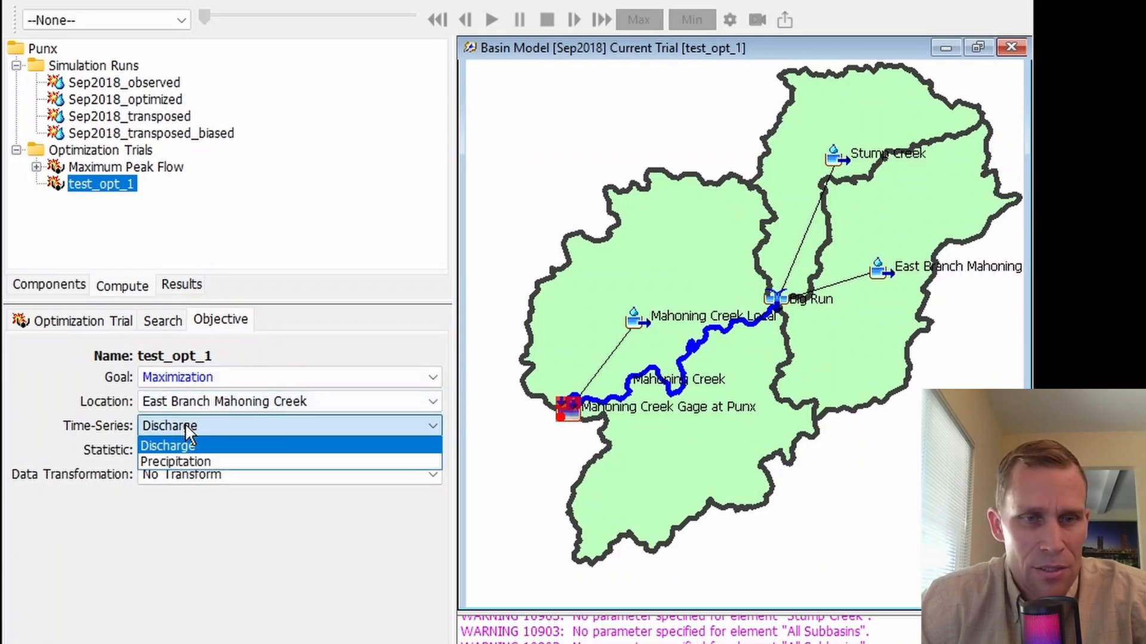
click(187, 432)
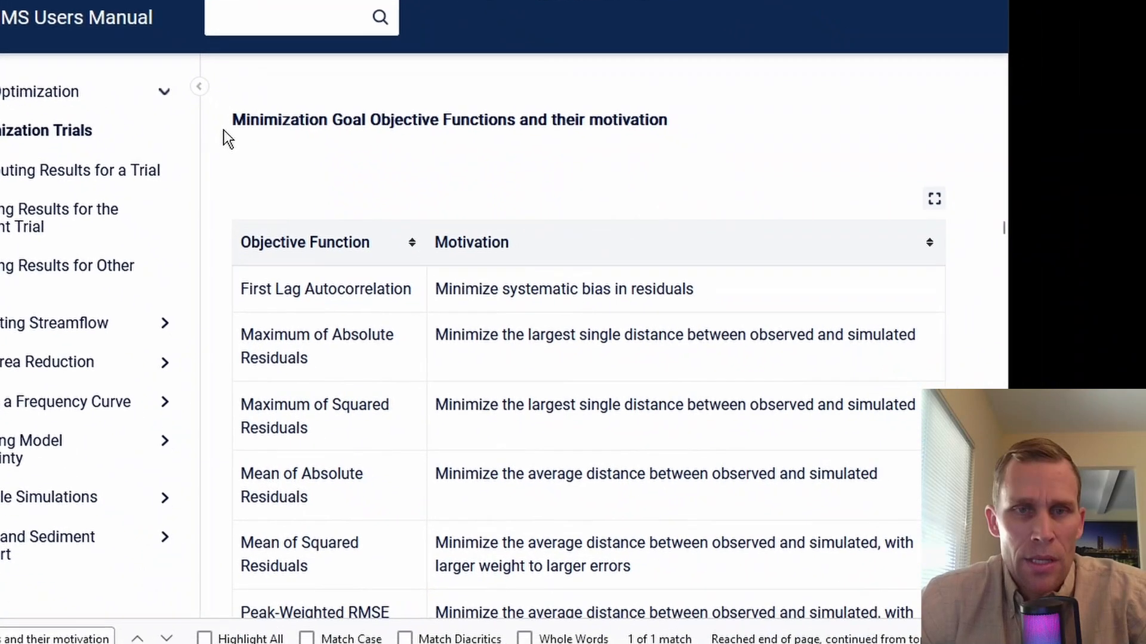
- Review the manual's table of minimization goal objective functions and their motivation
drag(188, 88, 621, 98)
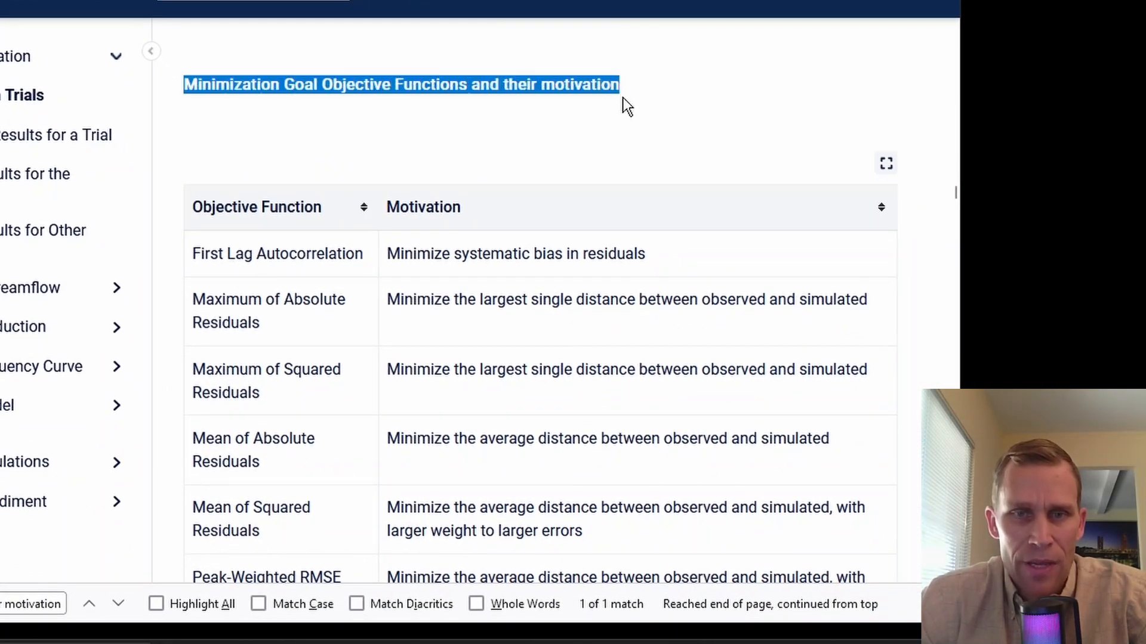
click(596, 133)
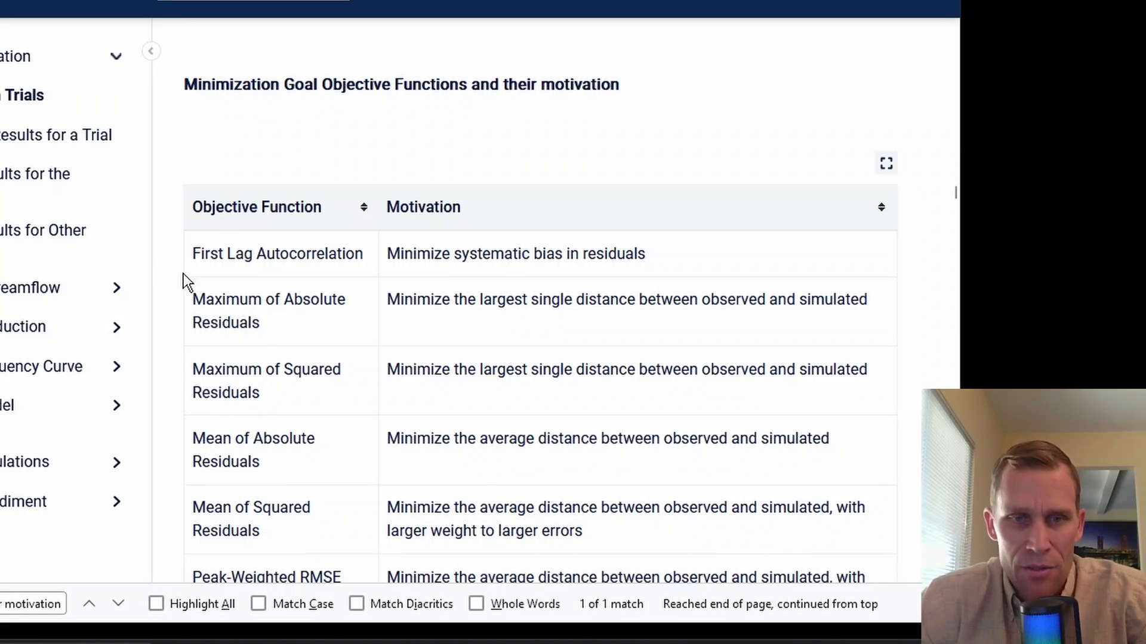
middle_click(171, 230)
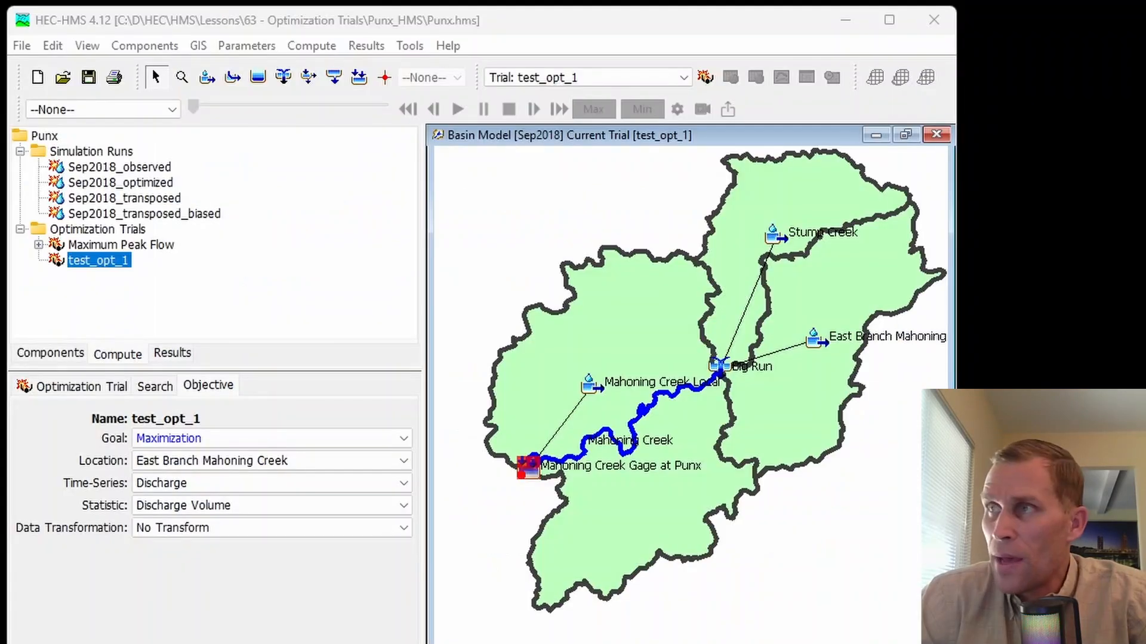
- Set the objective goal of test_opt_1 to Minimization and review the statistics it offers
click(171, 440)
click(169, 457)
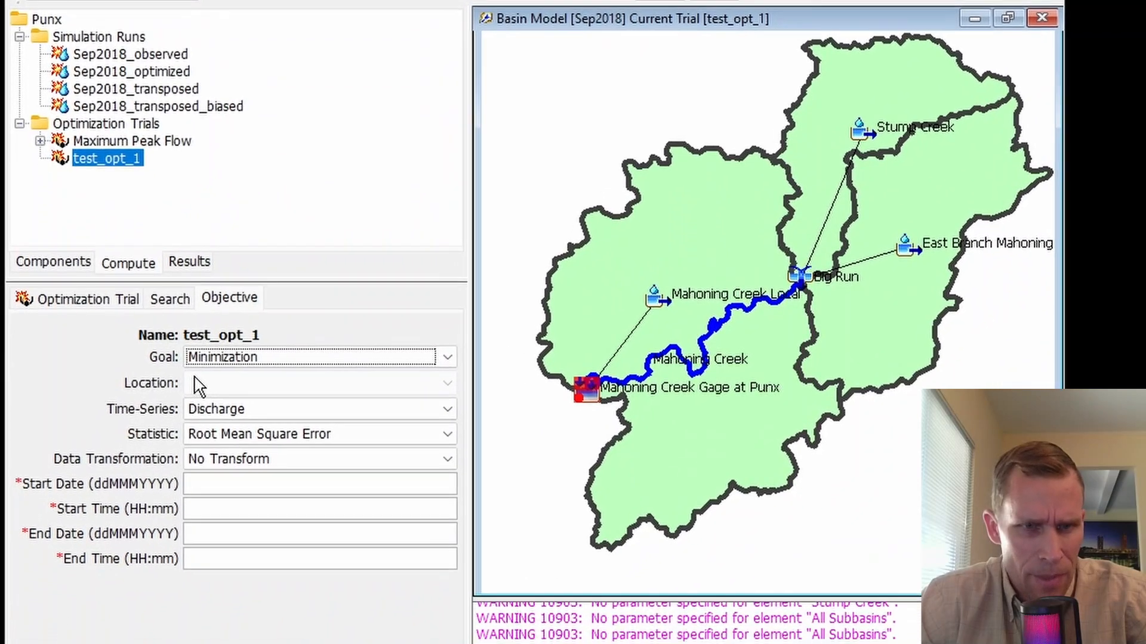
click(212, 441)
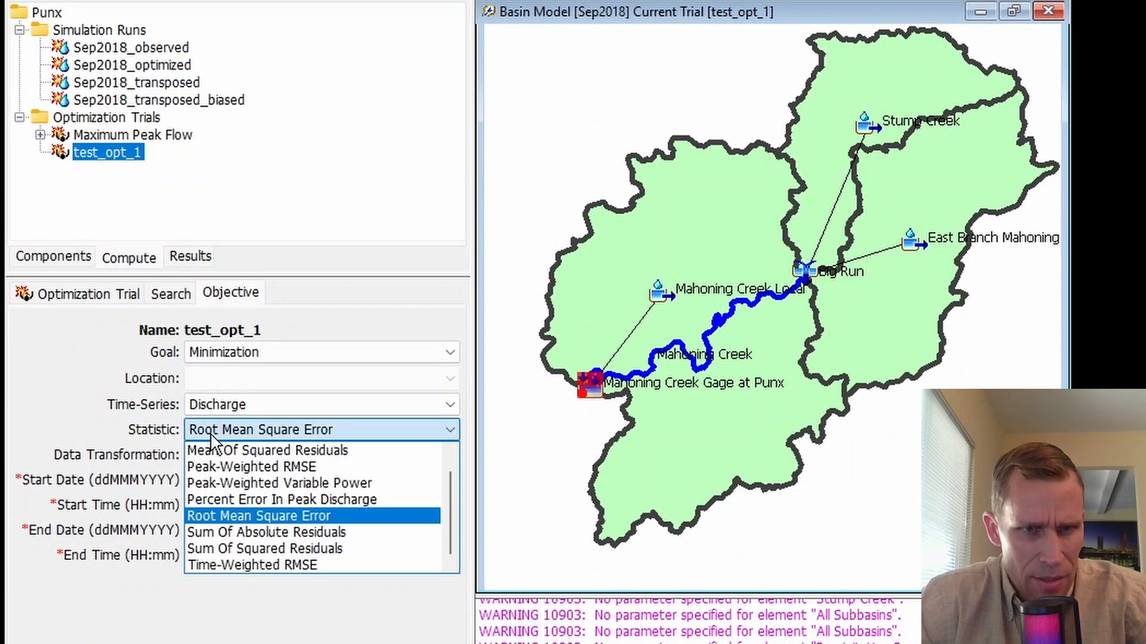
scroll(217, 479, up, 1)
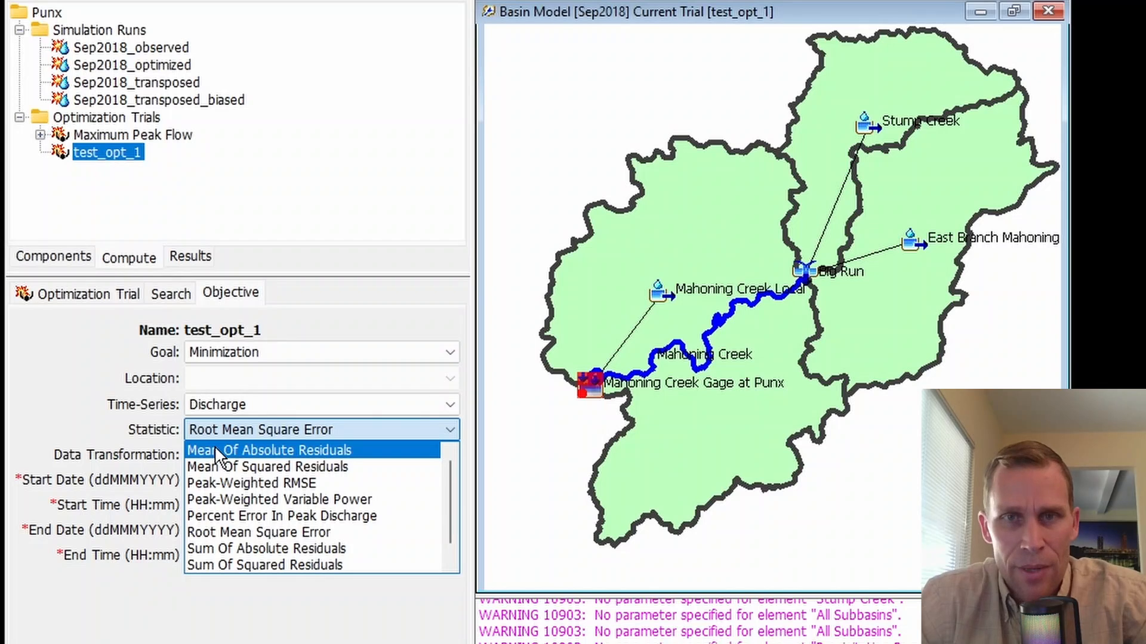
- Set the objective goal of test_opt_1 to Maximization and its location to Mahoning Creek Gage at Punx
click(282, 354)
click(282, 354)
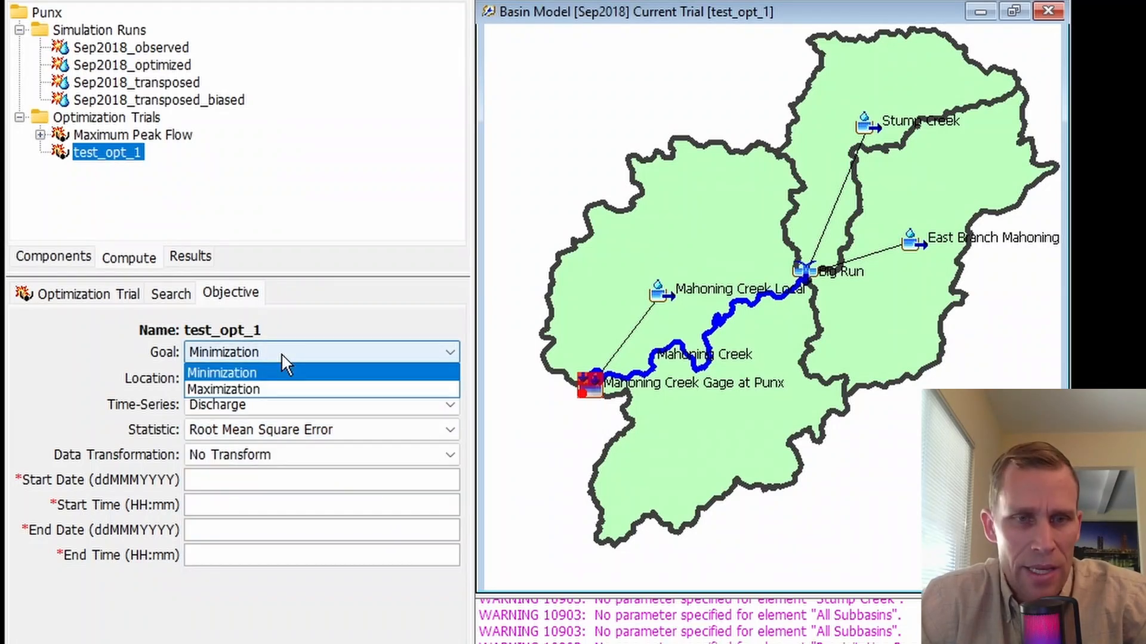
click(250, 390)
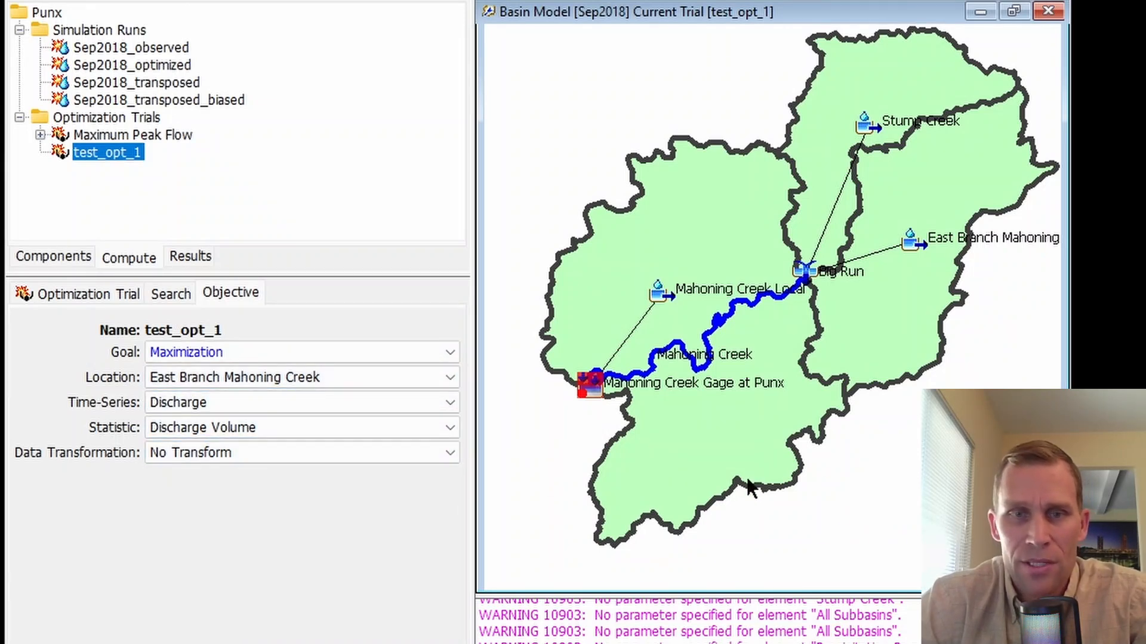
click(209, 402)
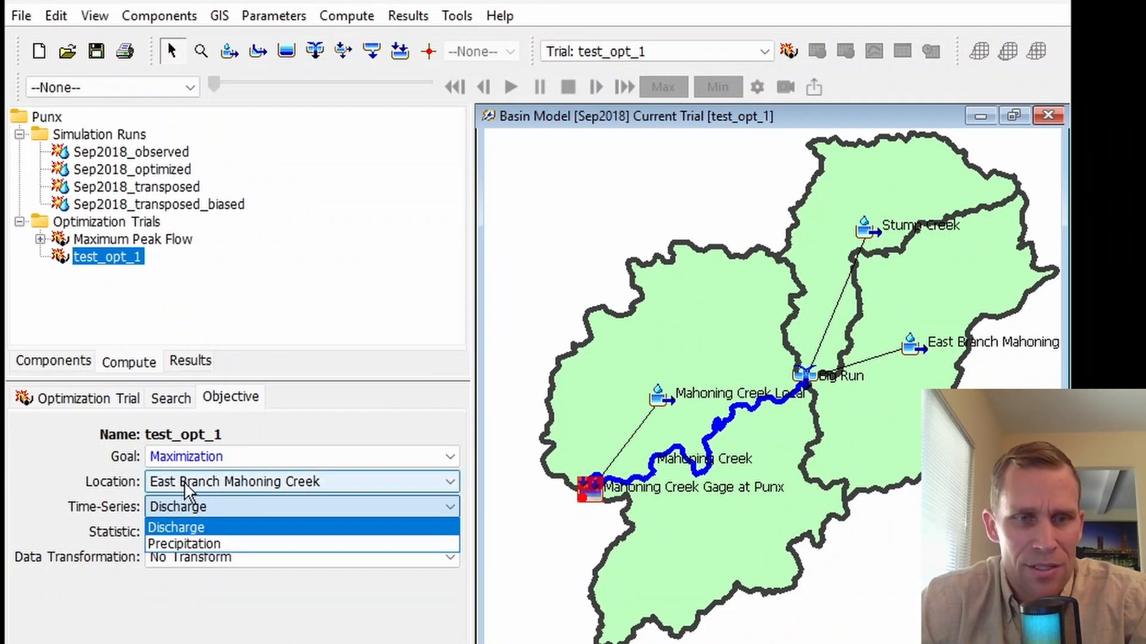
click(199, 488)
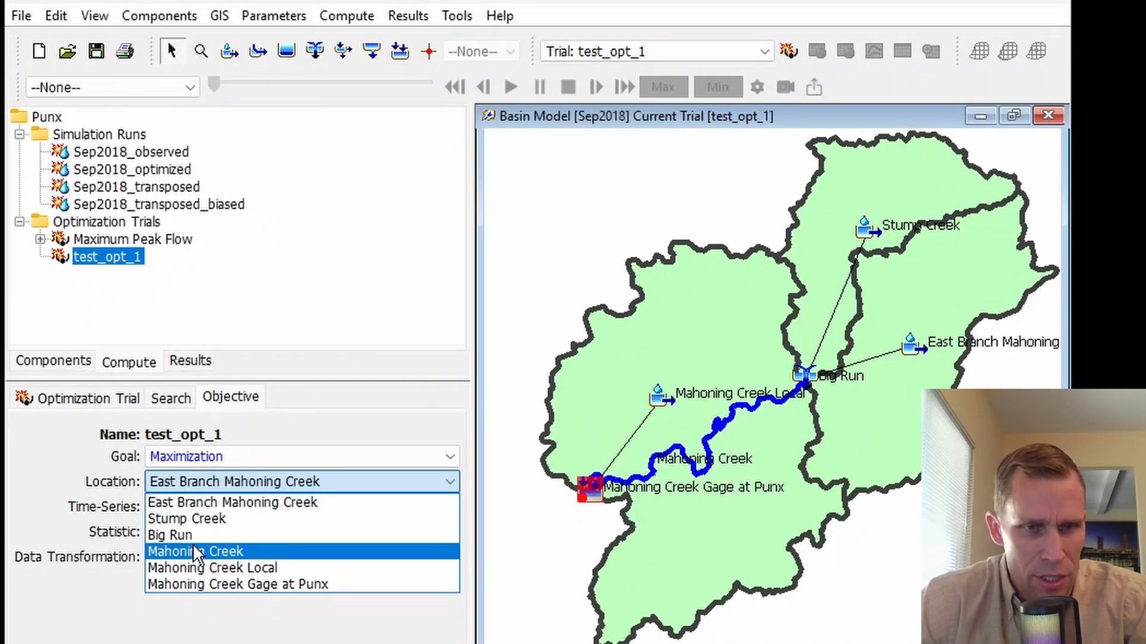
click(226, 585)
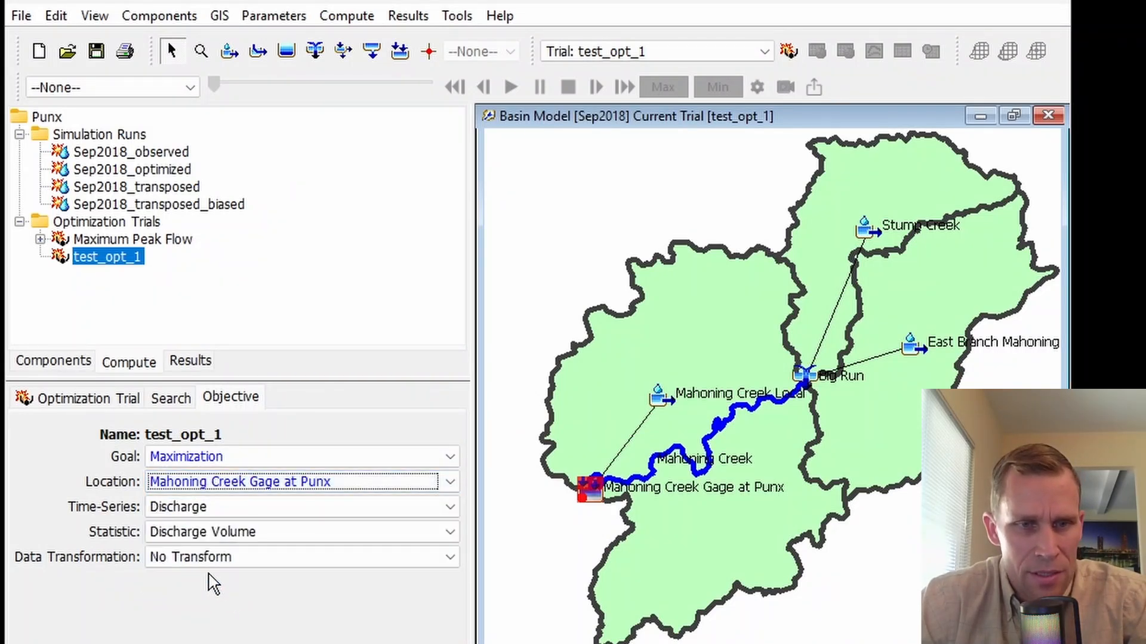
- Keep Discharge as the objective's time-series and select Discharge Volume as its statistic, checking the other statistic and location choices
click(205, 507)
click(205, 524)
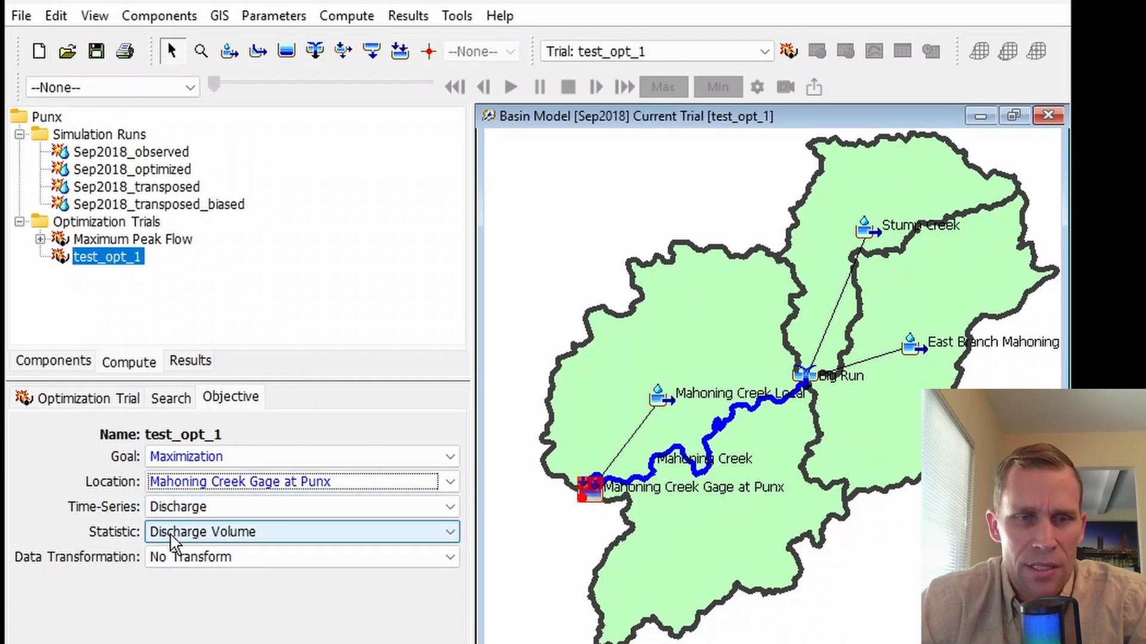
click(171, 537)
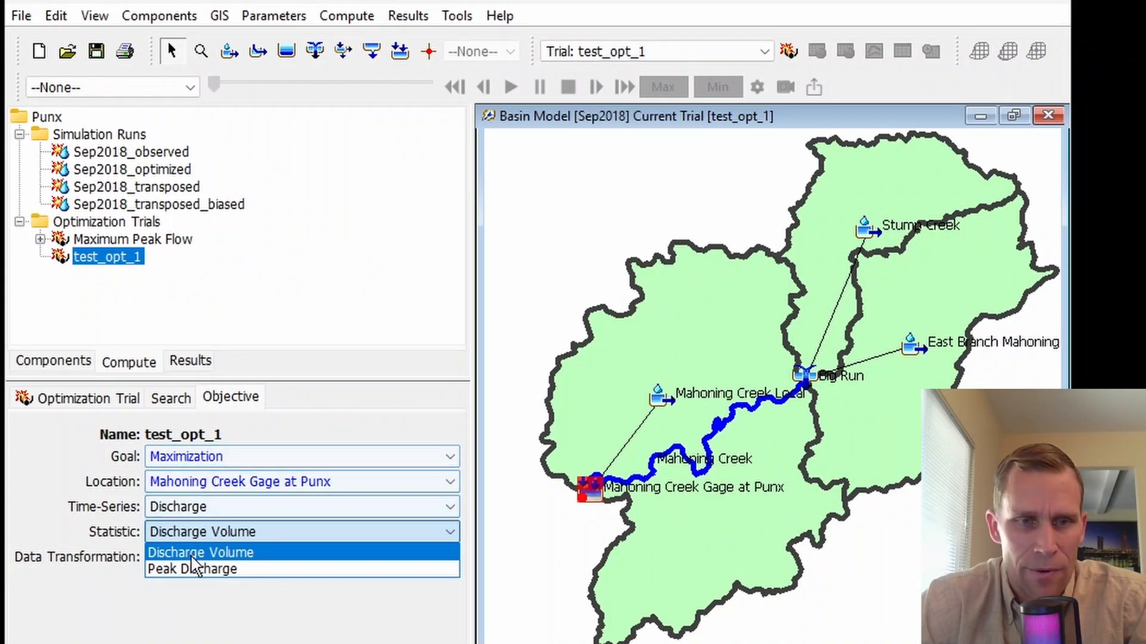
click(238, 553)
click(240, 532)
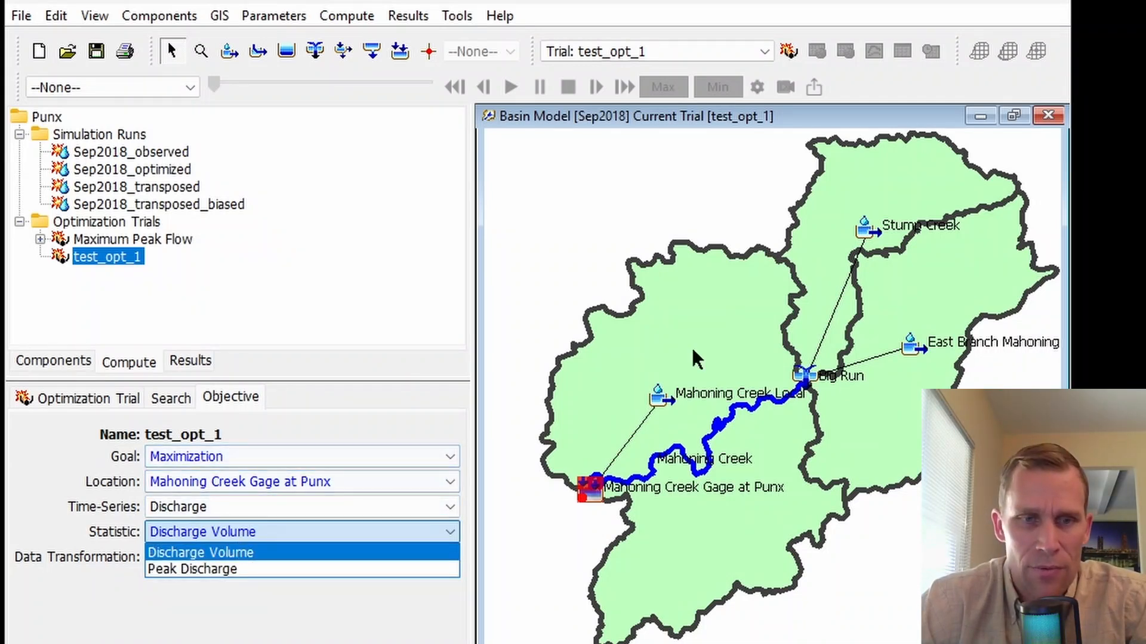
click(280, 482)
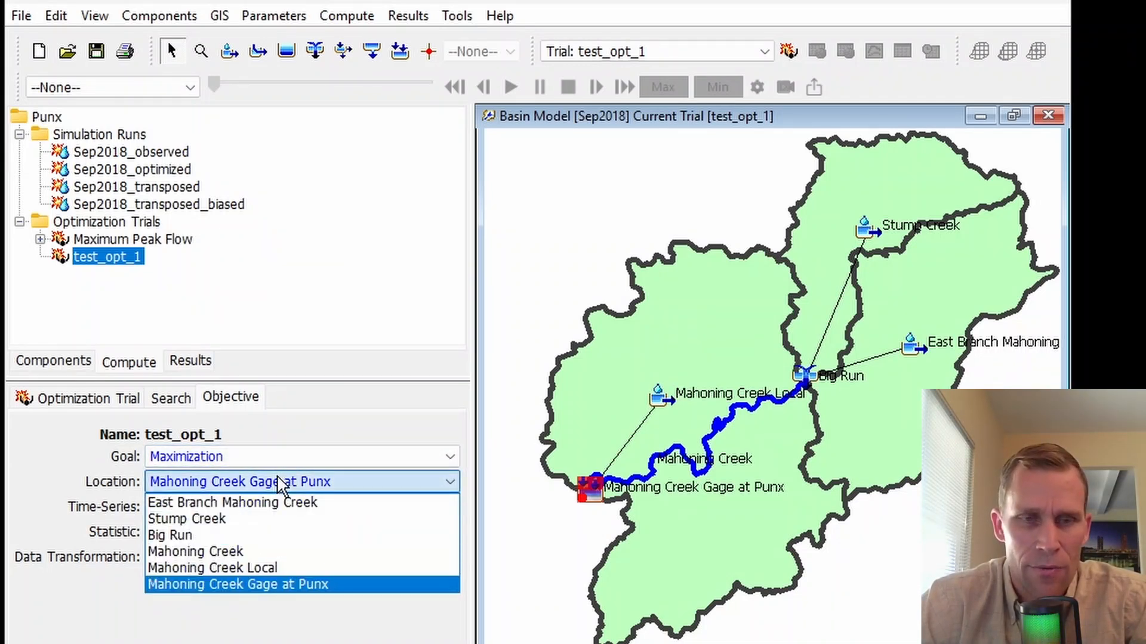
click(281, 481)
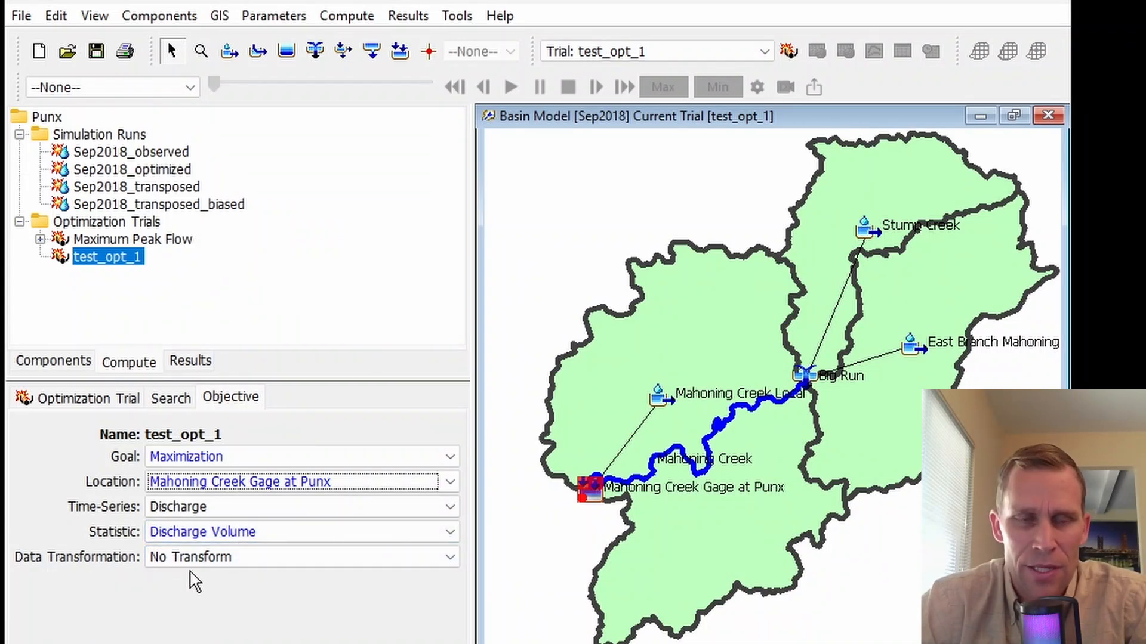
- Try the Log Base 10 Transform for the objective data, and settle on the Box-Cox Transform
click(253, 557)
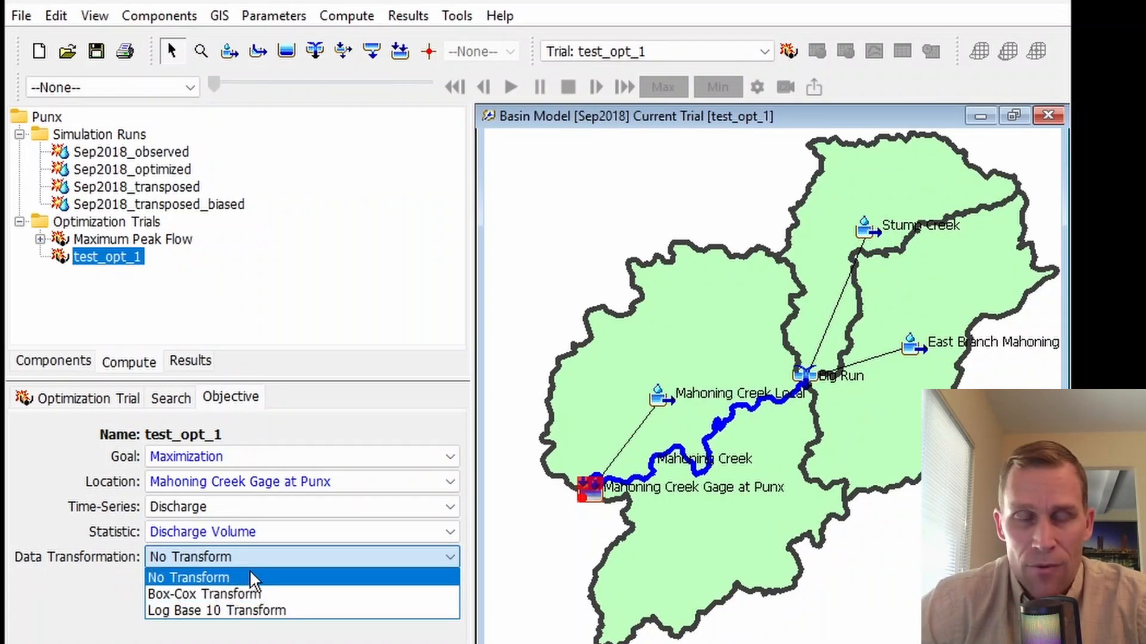
click(257, 613)
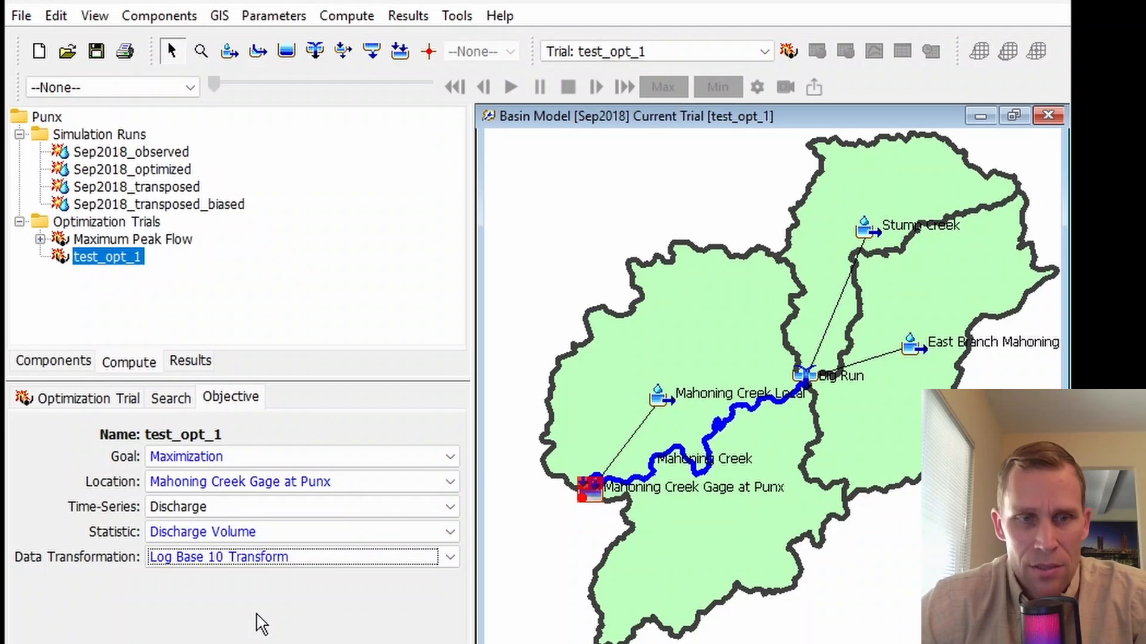
click(256, 556)
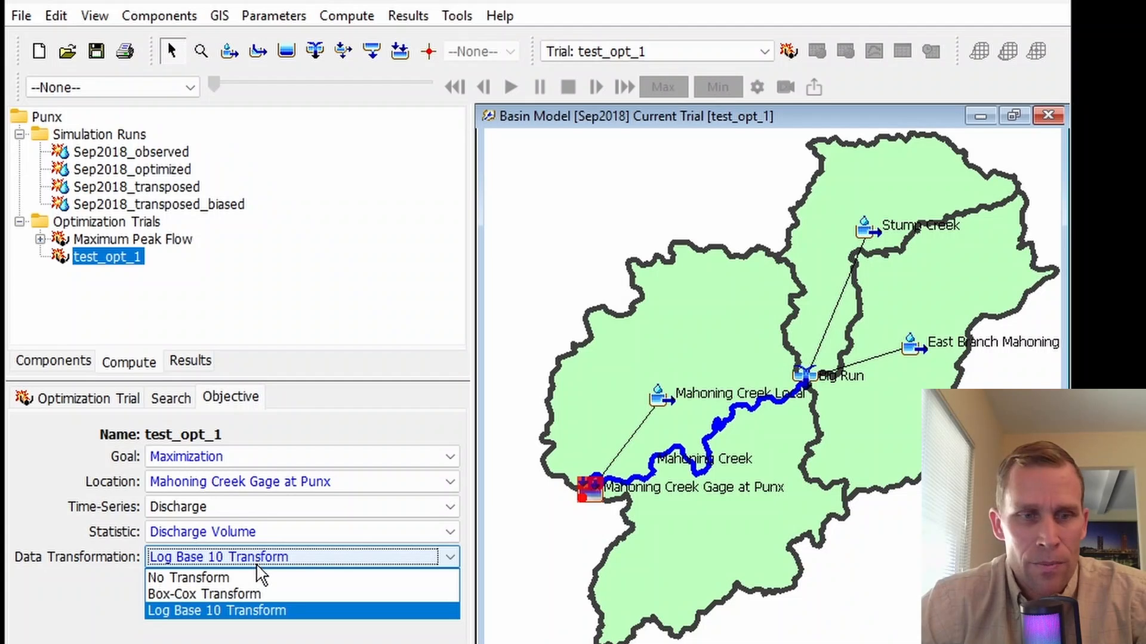
click(251, 595)
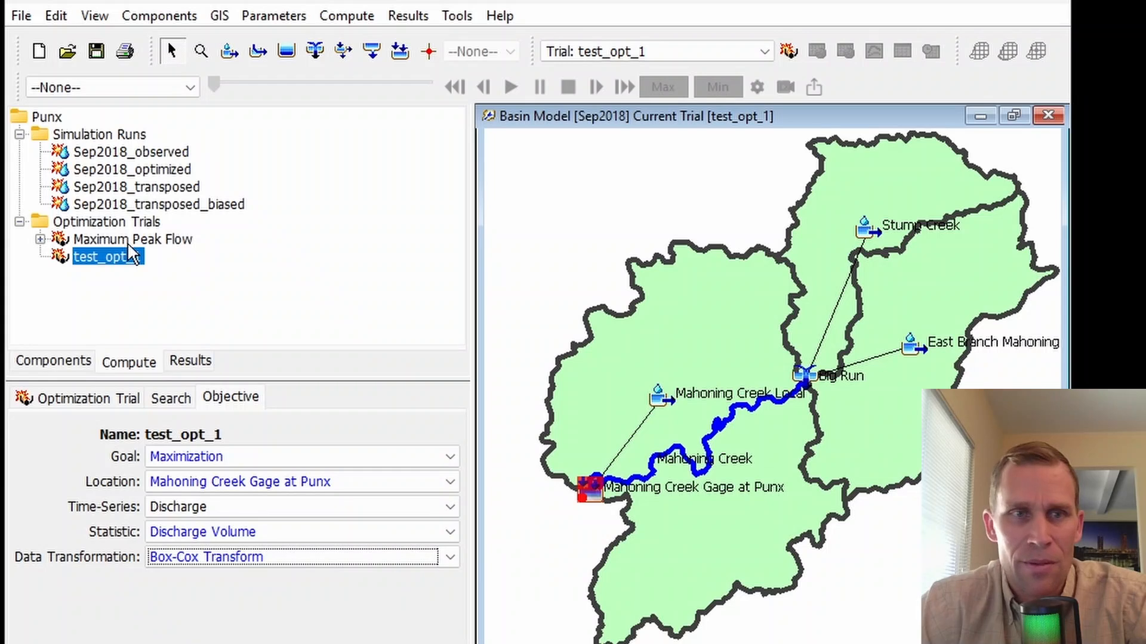
- Check the parameters of the Maximum Peak Flow trial and add a first parameter to test_opt_1
click(40, 239)
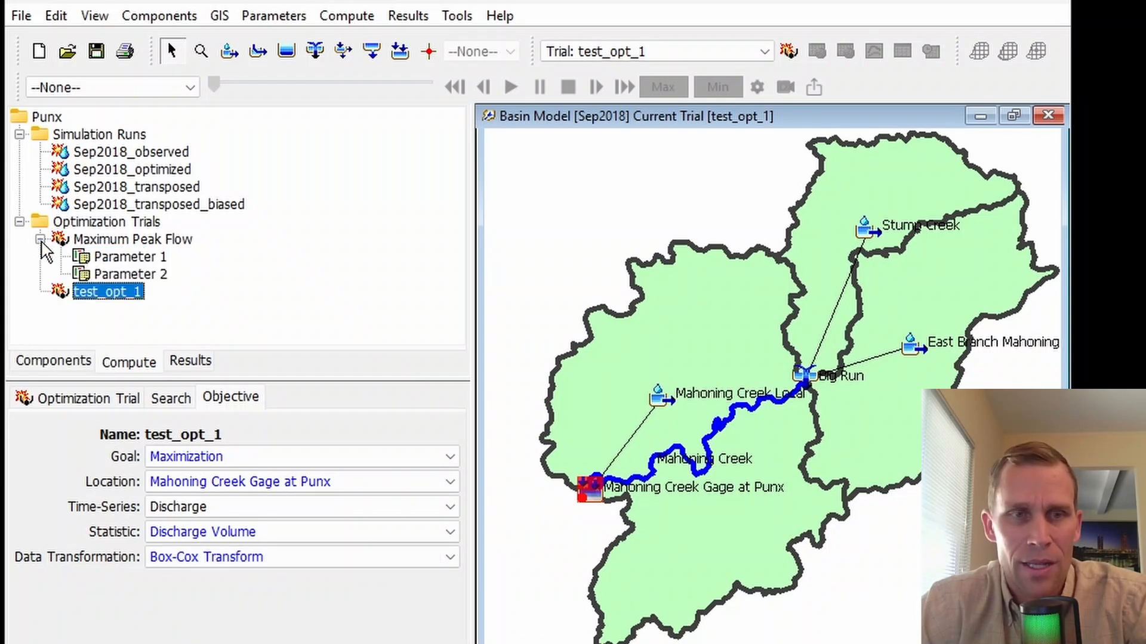
click(40, 239)
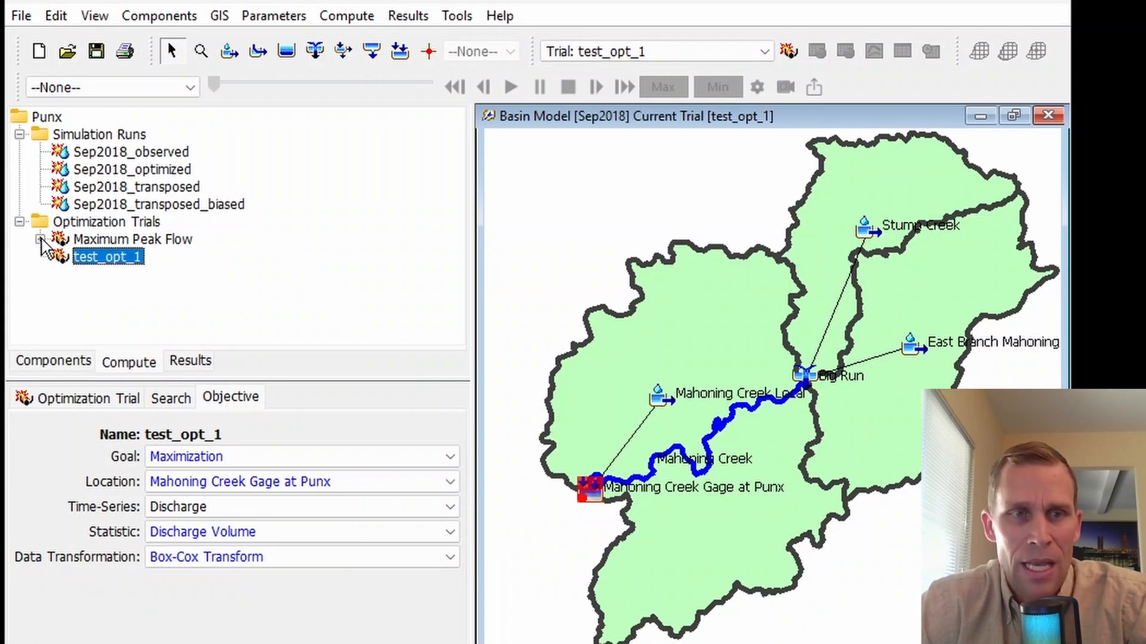
right_click(94, 255)
click(177, 404)
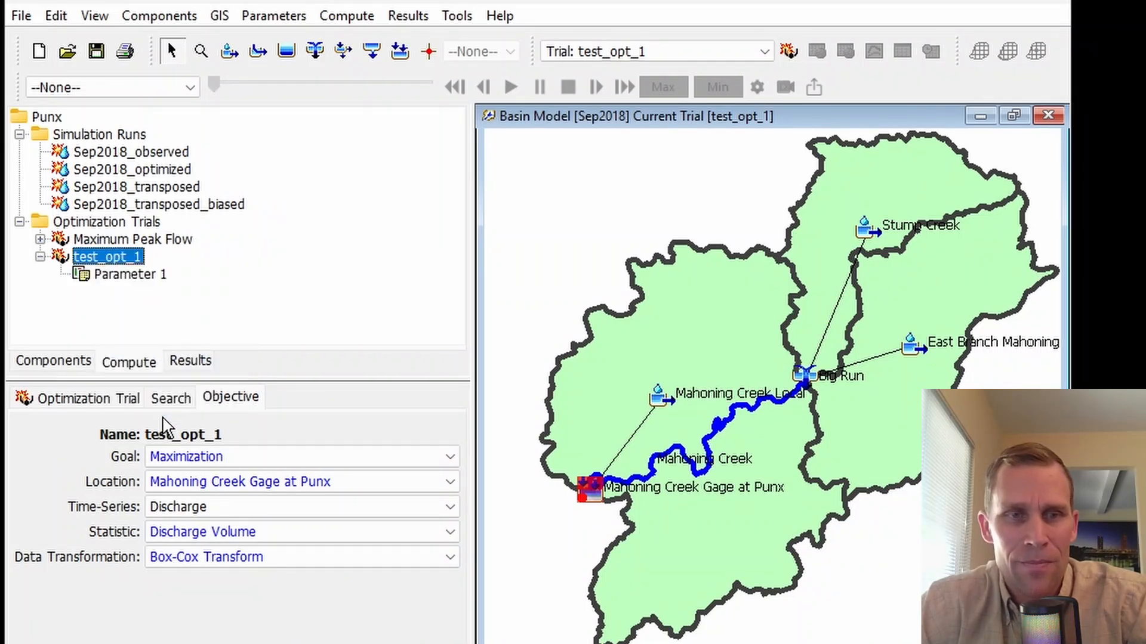
- Switch the search method of test_opt_1 to Simplex and on to Univariate, and try to add a second parameter
click(123, 258)
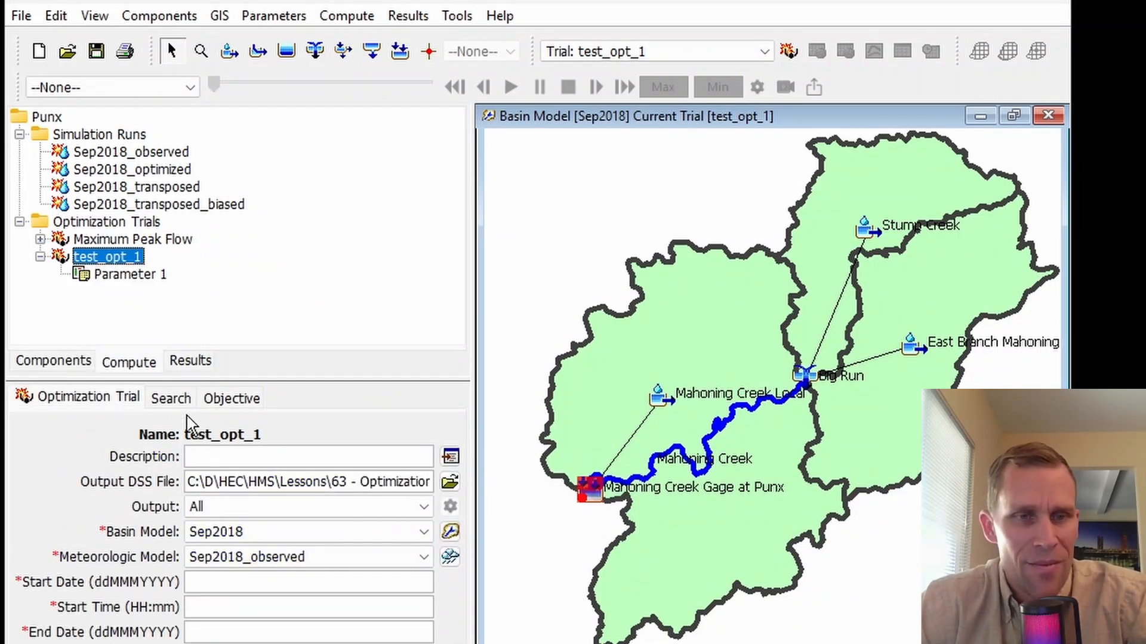
click(221, 401)
click(176, 401)
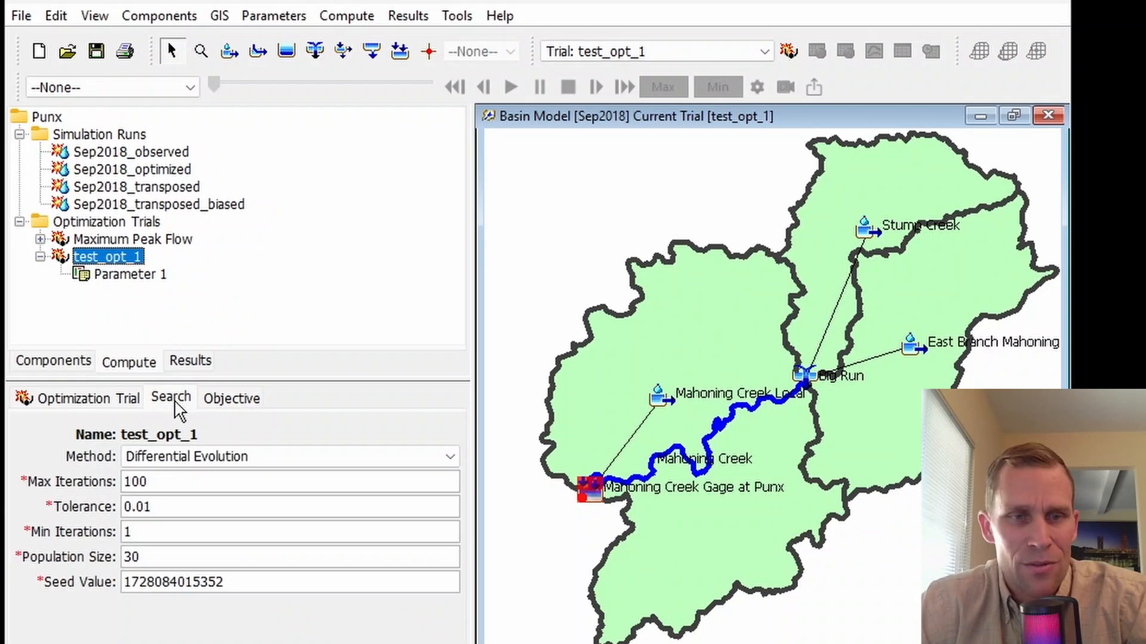
click(188, 456)
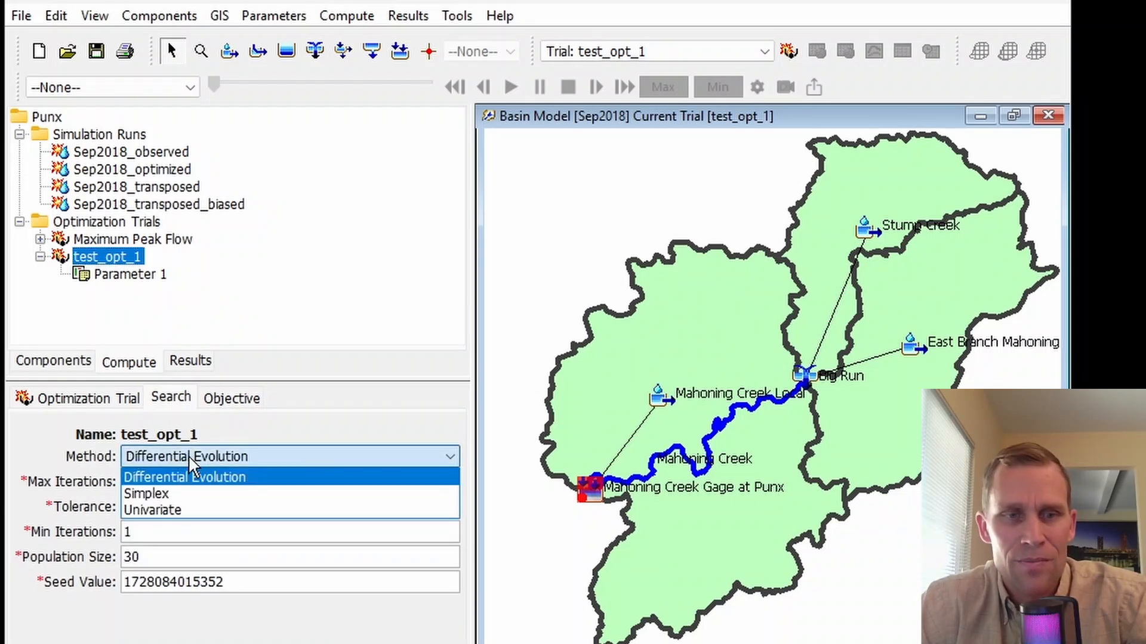
click(166, 493)
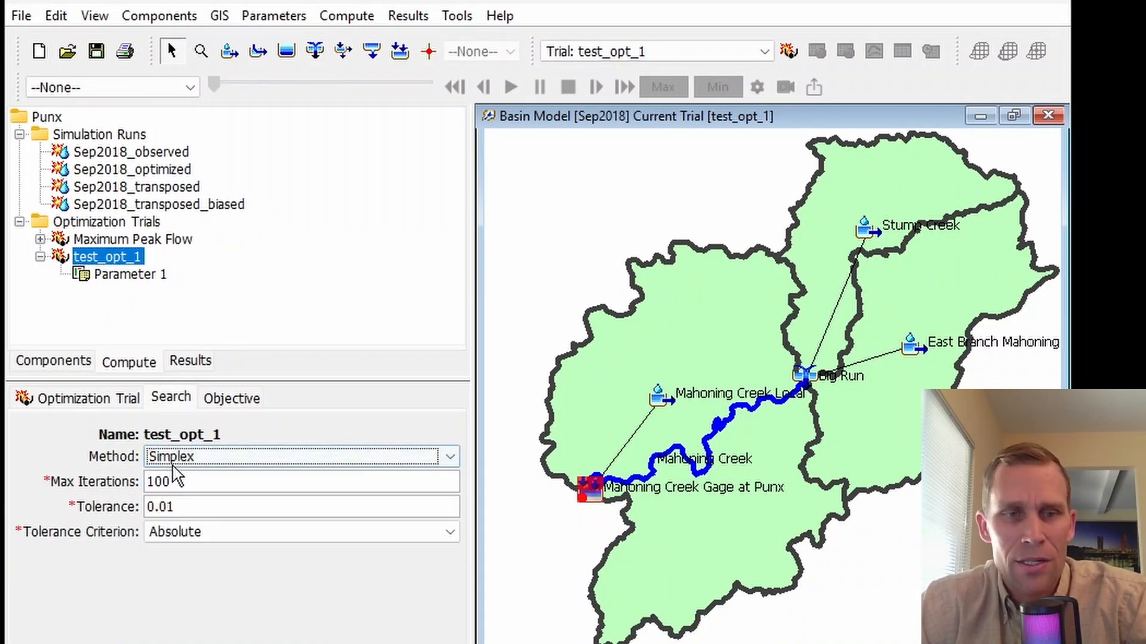
click(173, 457)
click(182, 509)
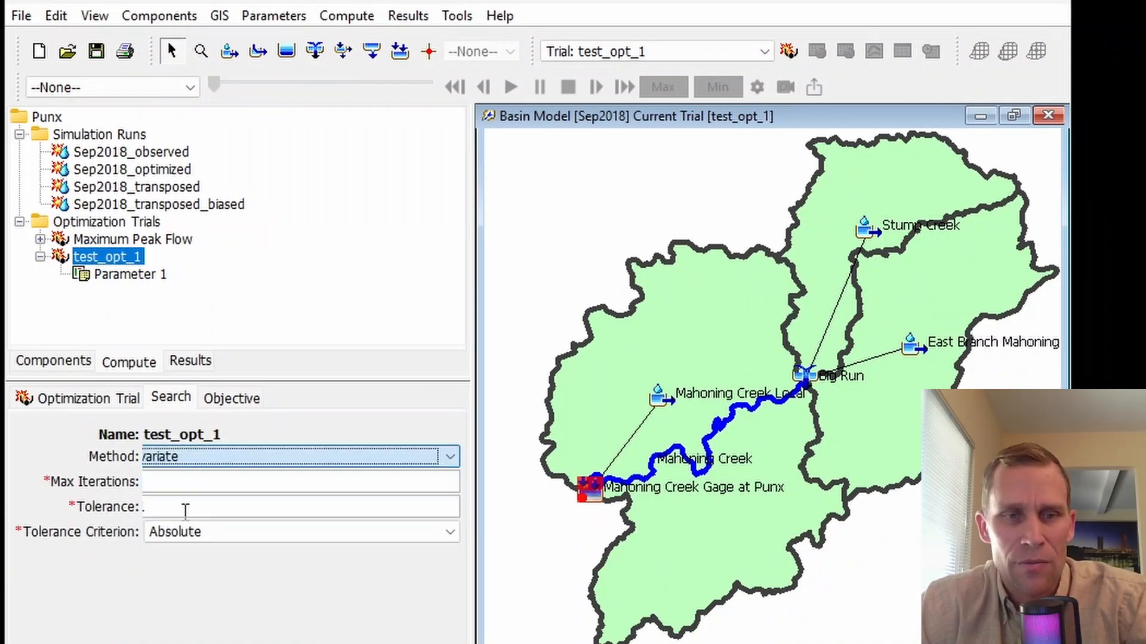
right_click(112, 258)
click(164, 418)
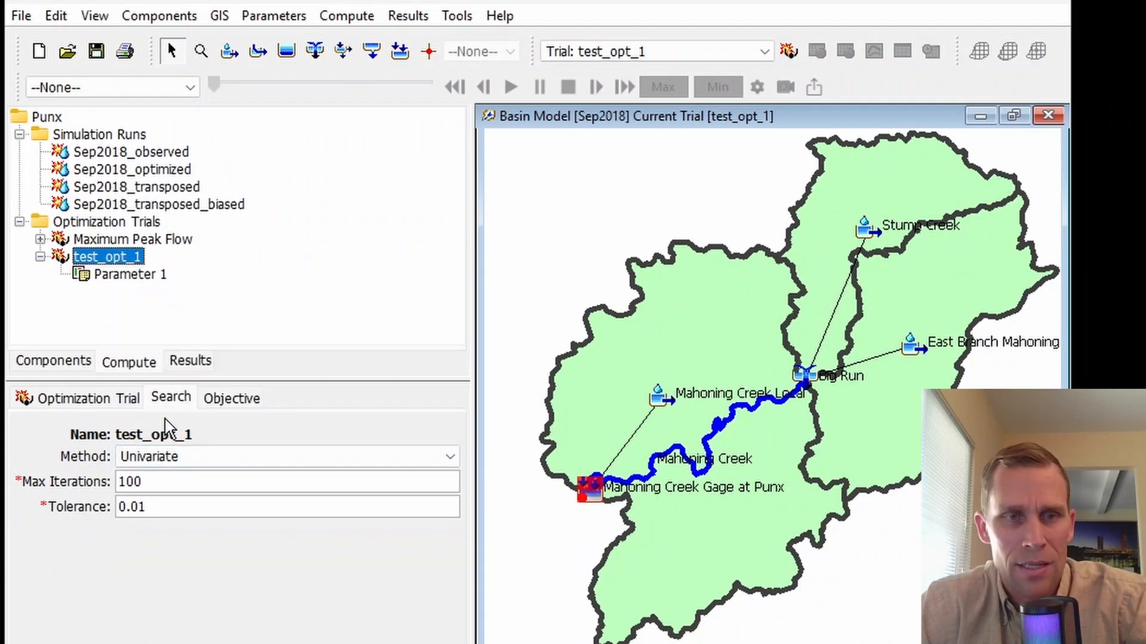
- Set the search method of test_opt_1 to Simplex and add a second parameter to the trial
click(173, 457)
click(181, 493)
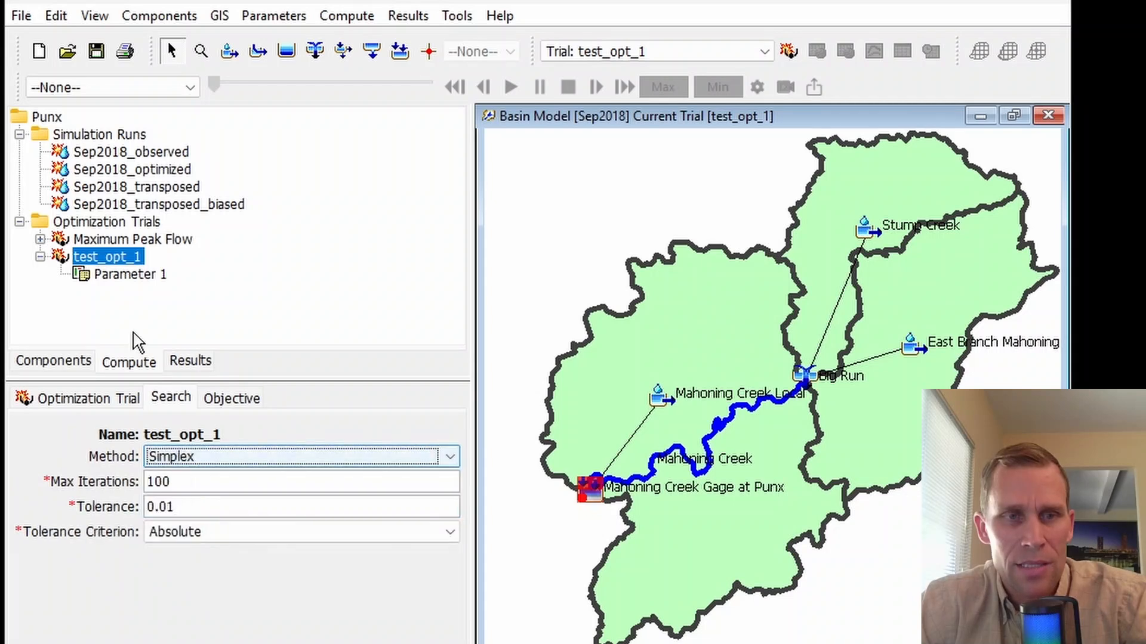
right_click(123, 256)
click(177, 404)
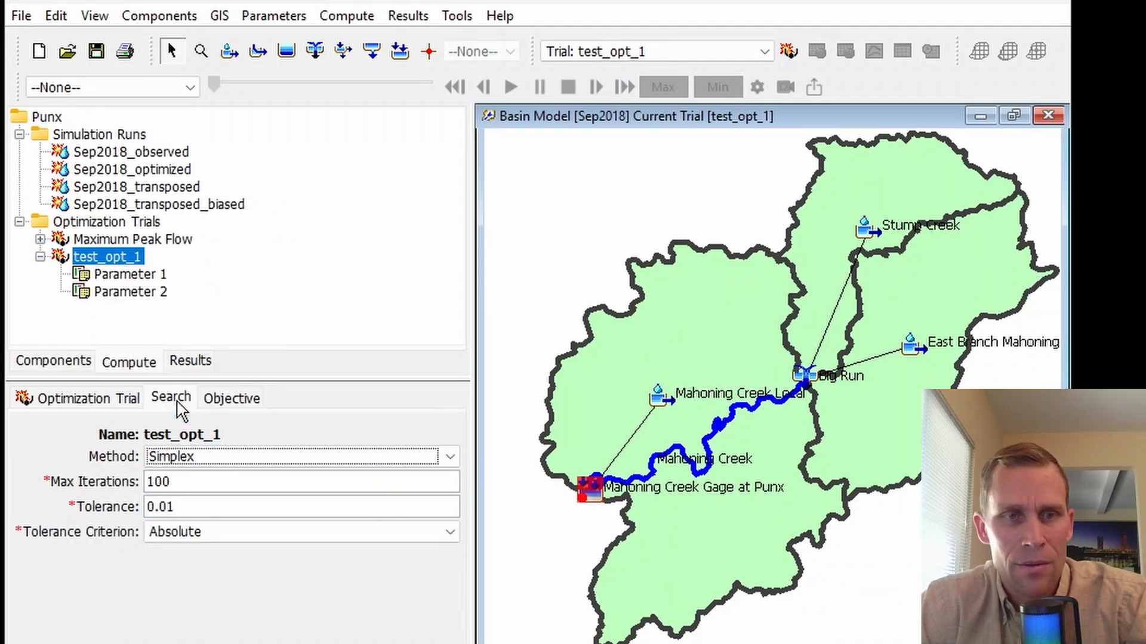
- Review the settings of both test_opt_1 parameters and the element choices for Parameter 1, and return to the trial's general settings
click(132, 277)
click(134, 293)
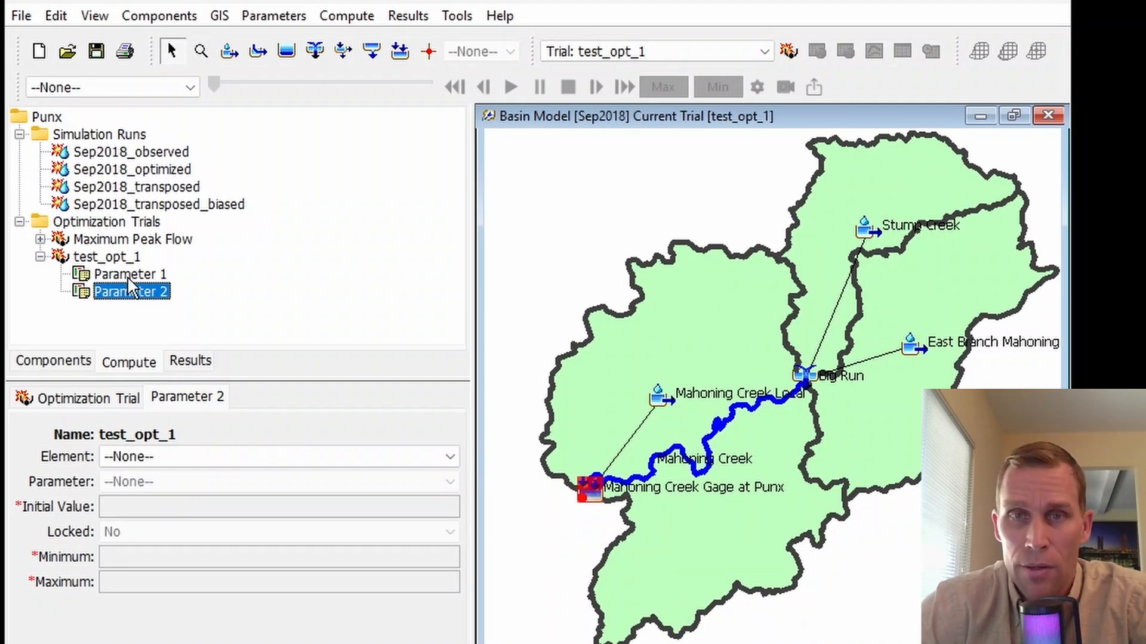
click(118, 276)
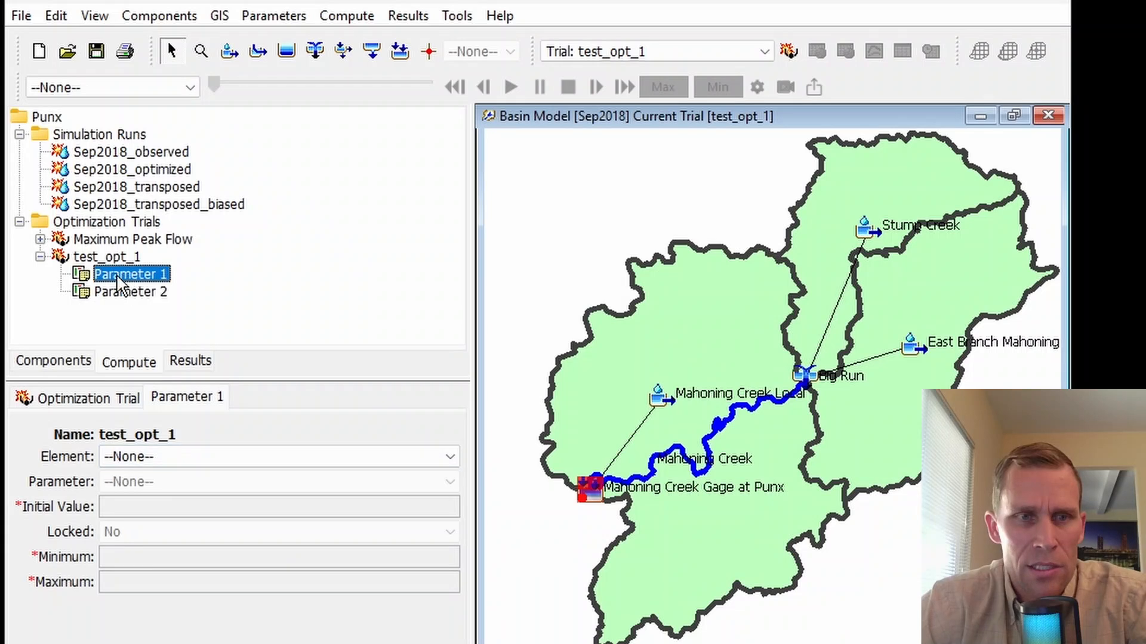
click(144, 457)
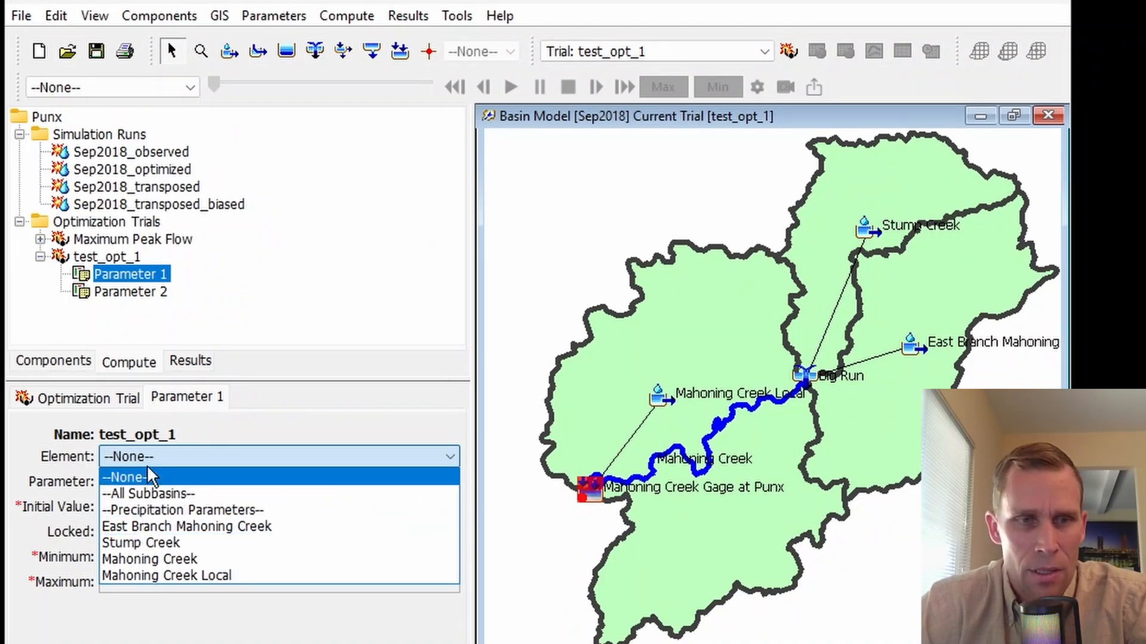
click(102, 256)
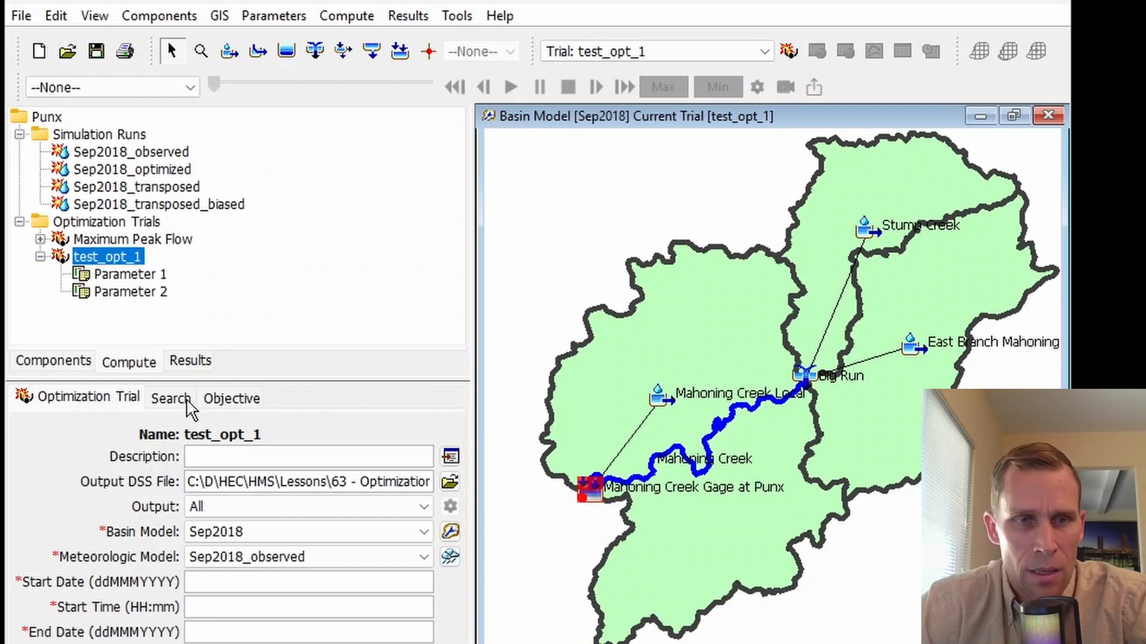
- Set the objective location of test_opt_1 to Stump Creek and check the element choices offered for Parameter 1
click(231, 399)
click(222, 482)
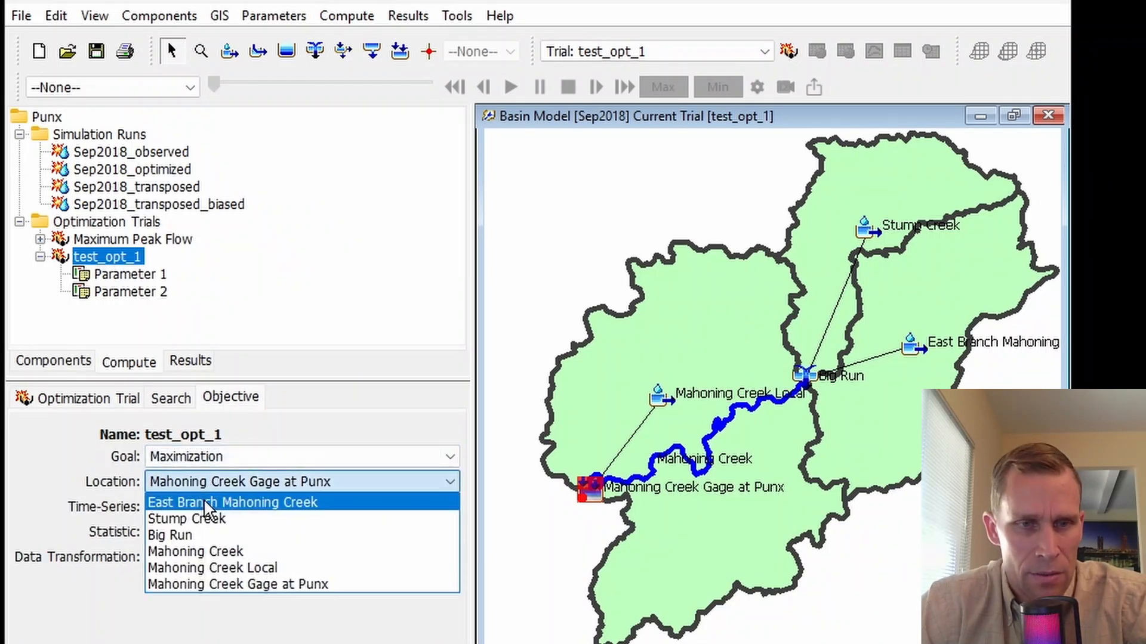
click(201, 528)
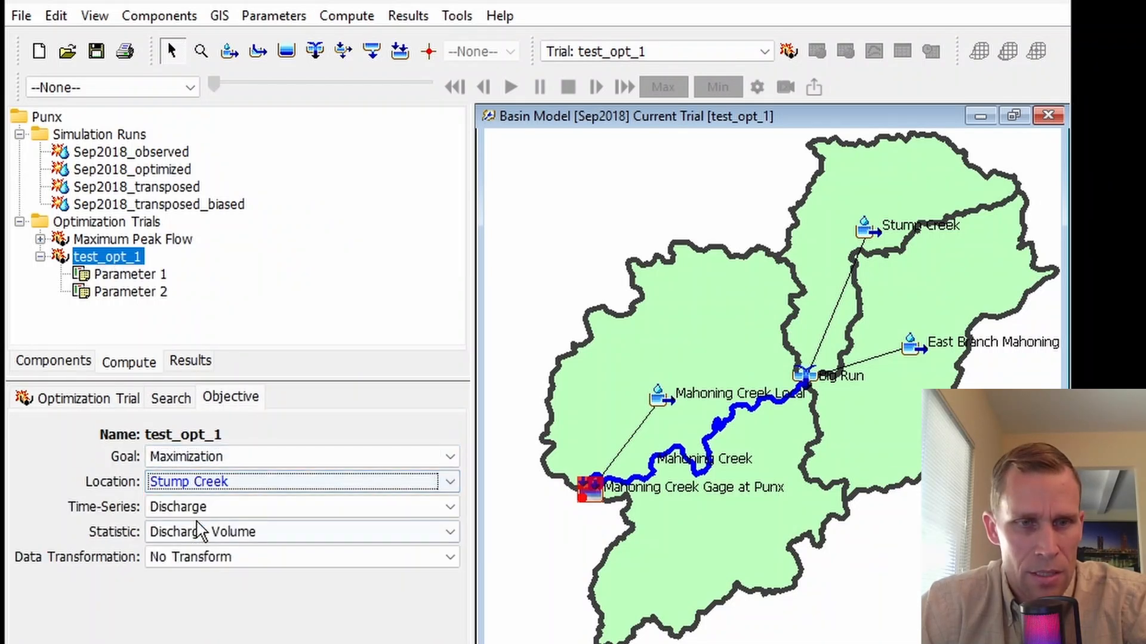
click(114, 275)
click(145, 454)
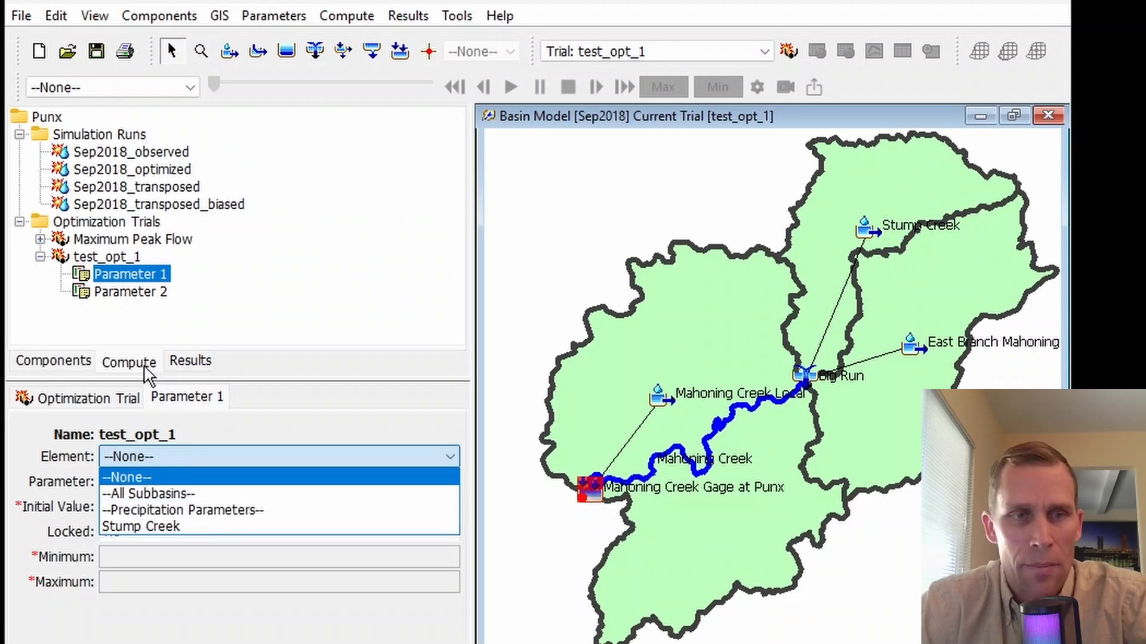
- Set the objective location of test_opt_1 back to Mahoning Creek Gage at Punx
click(108, 258)
click(231, 398)
click(251, 481)
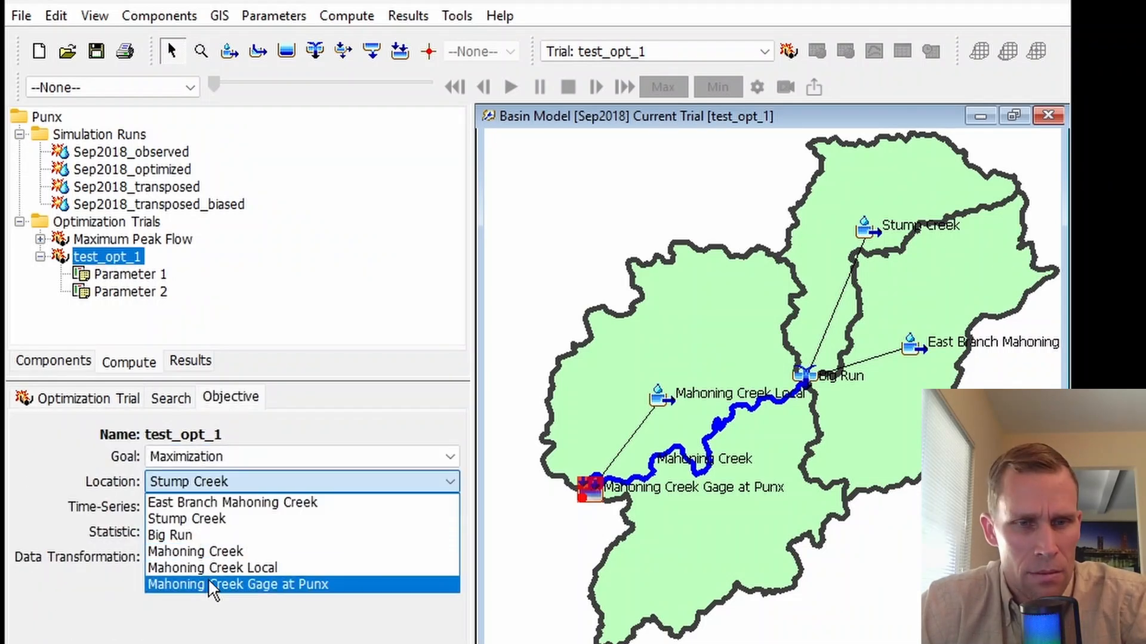
click(207, 580)
- Set the element of Parameter 1 to All Subbasins and on to Stump Creek, and browse its available parameters
click(122, 274)
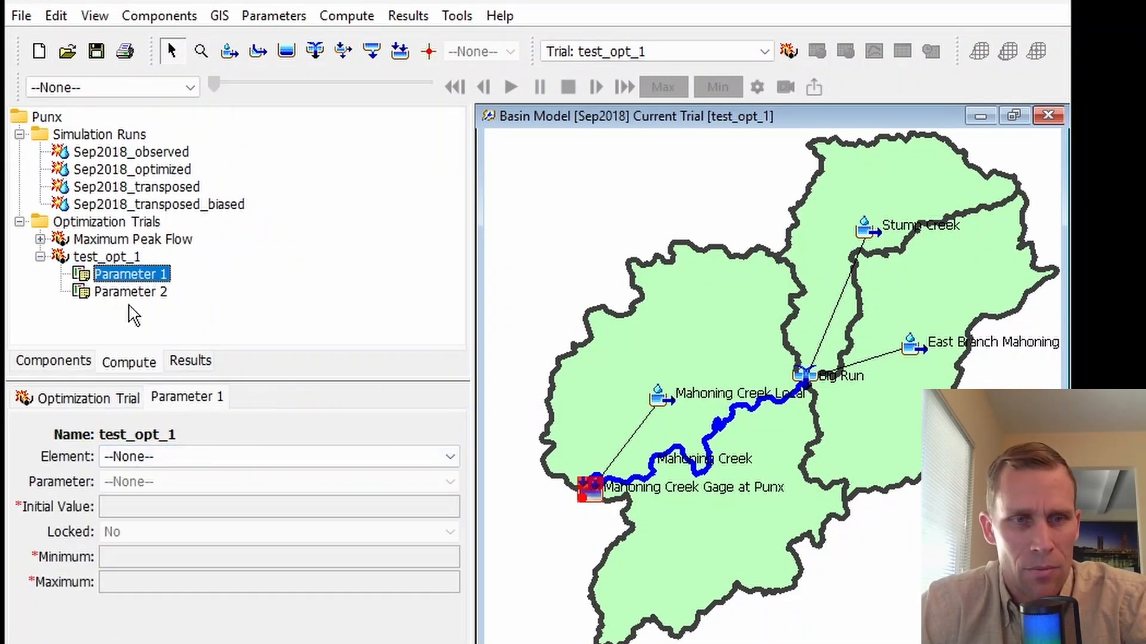
click(156, 457)
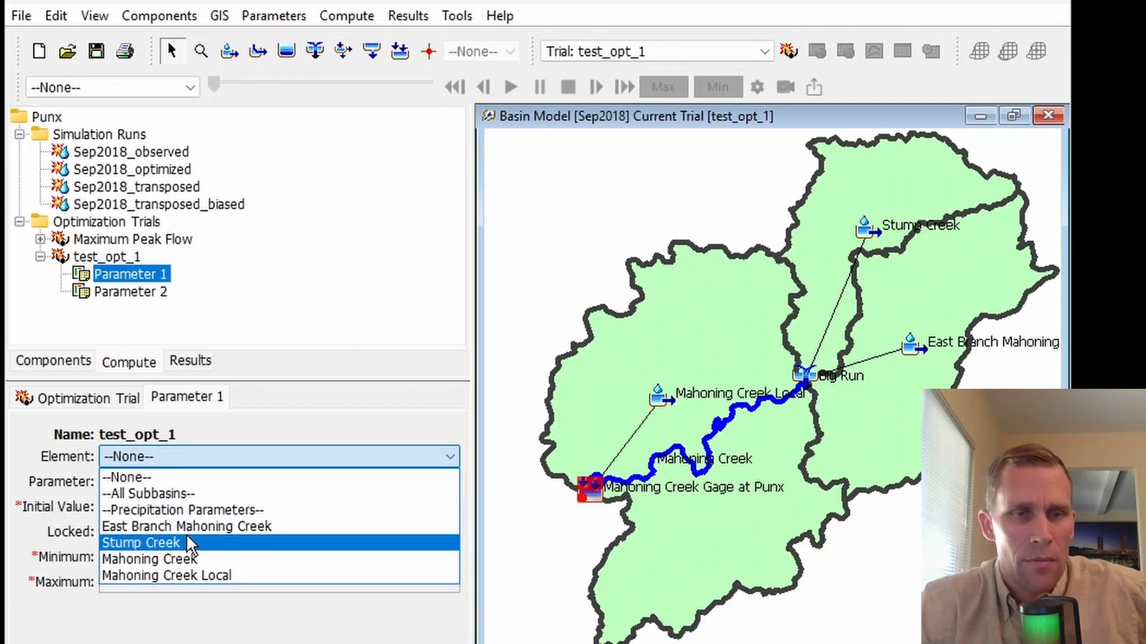
click(179, 495)
click(182, 458)
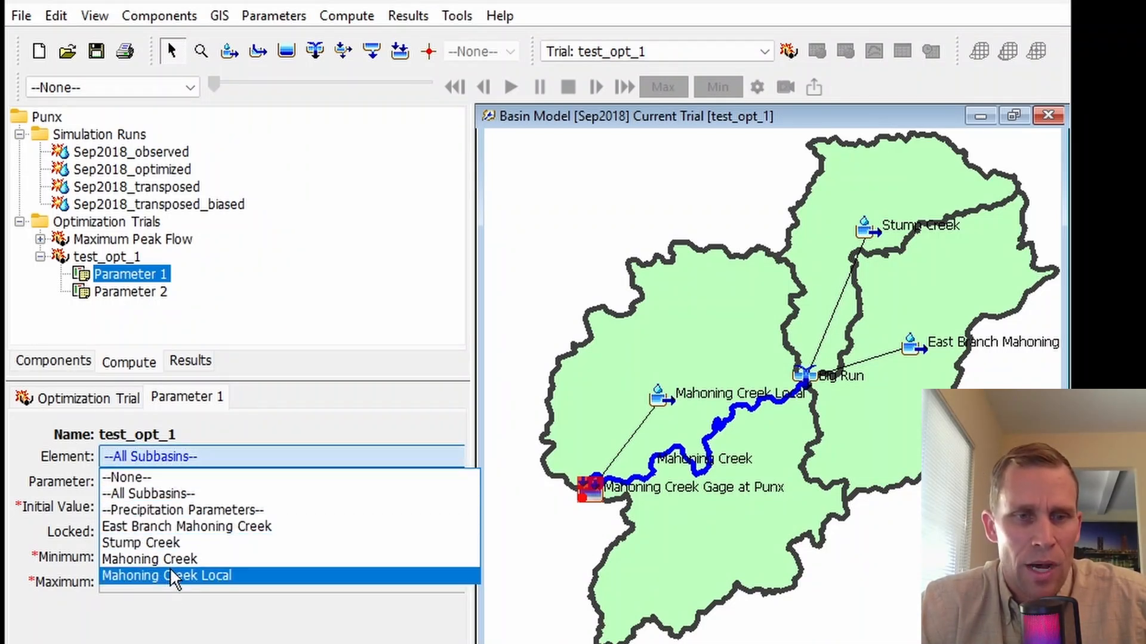
click(151, 541)
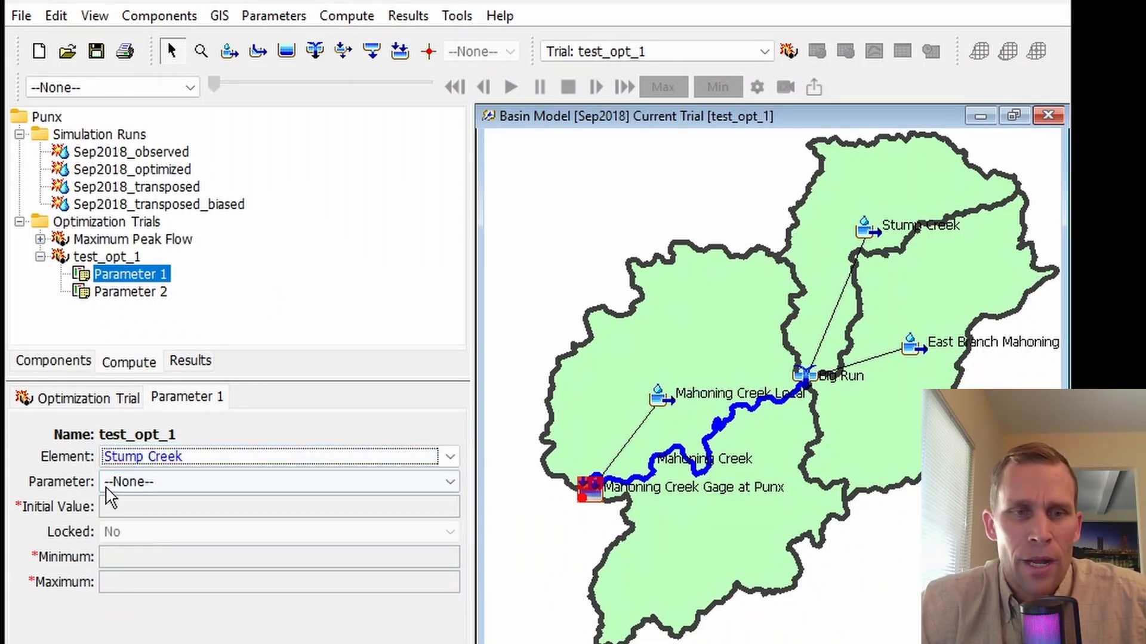
click(154, 486)
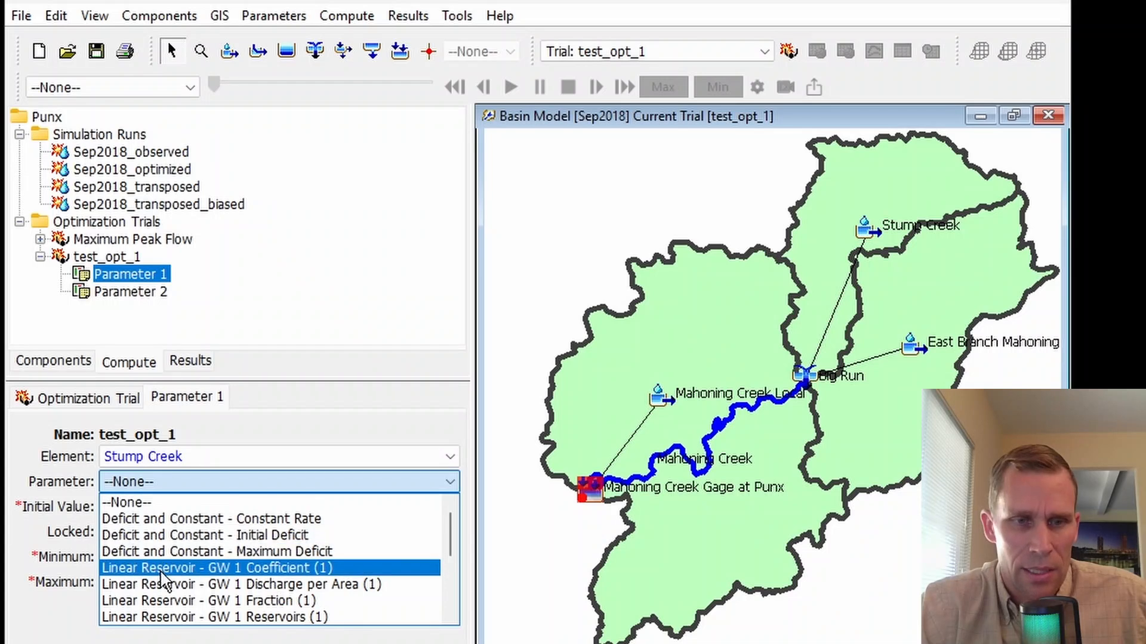
scroll(160, 581, down, 3)
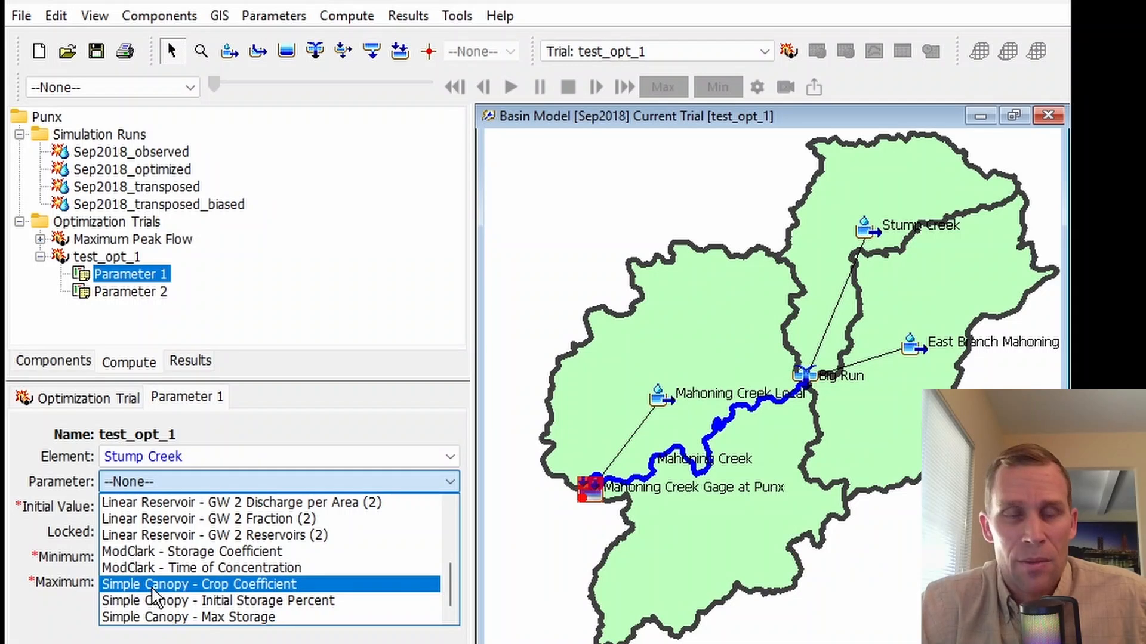
scroll(154, 595, up, 5)
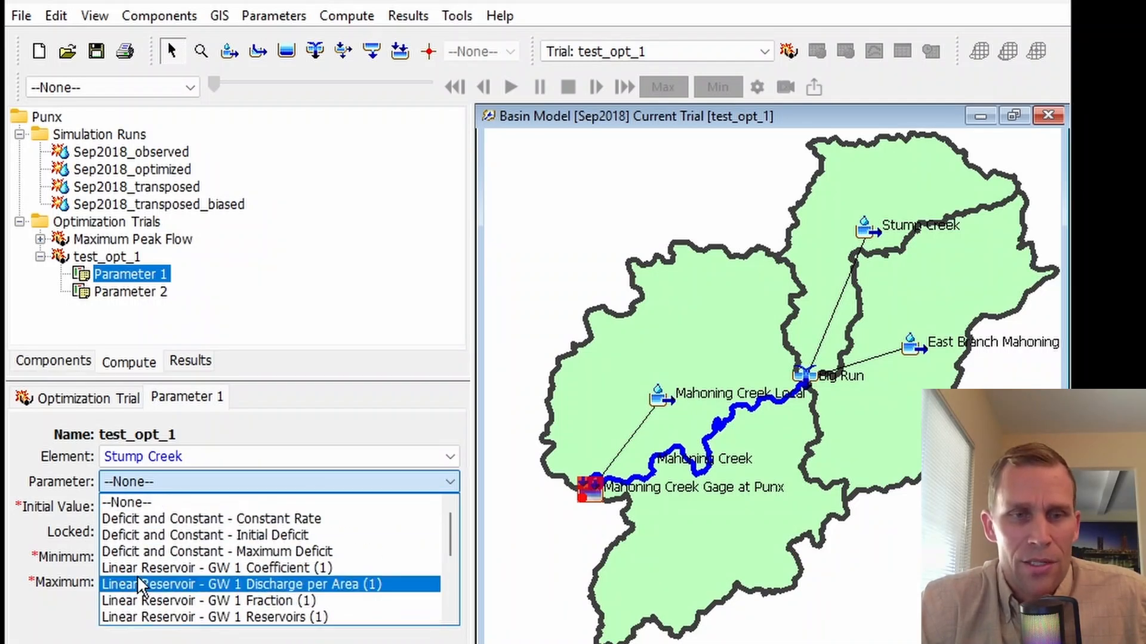
- Review the Stump Creek subbasin's selected methods and its loss values in the basin model
click(826, 204)
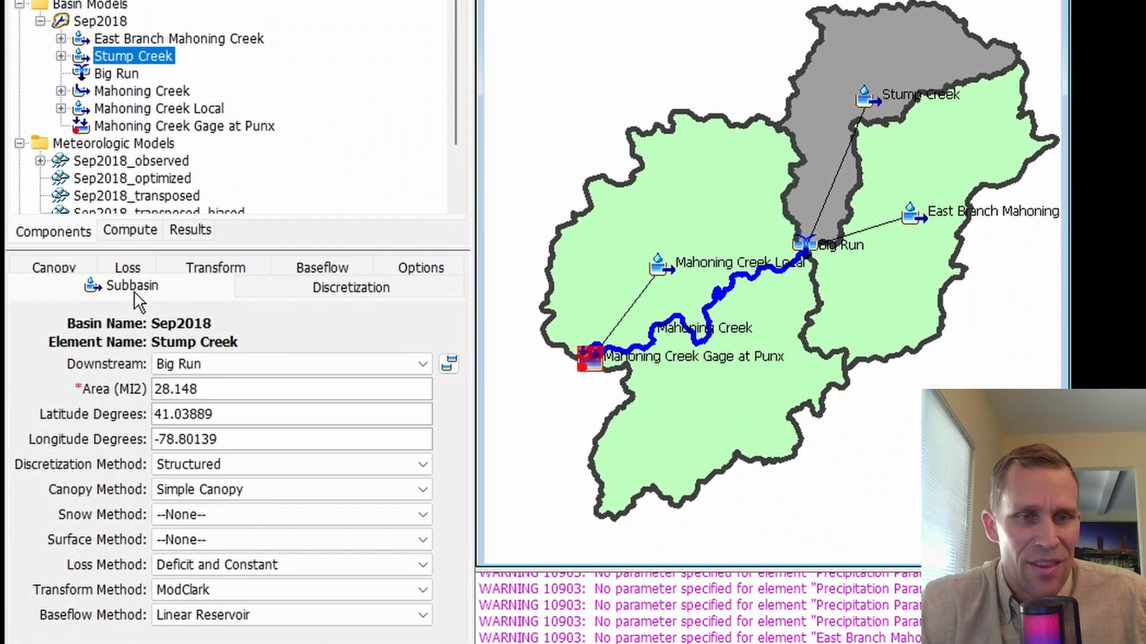
click(135, 387)
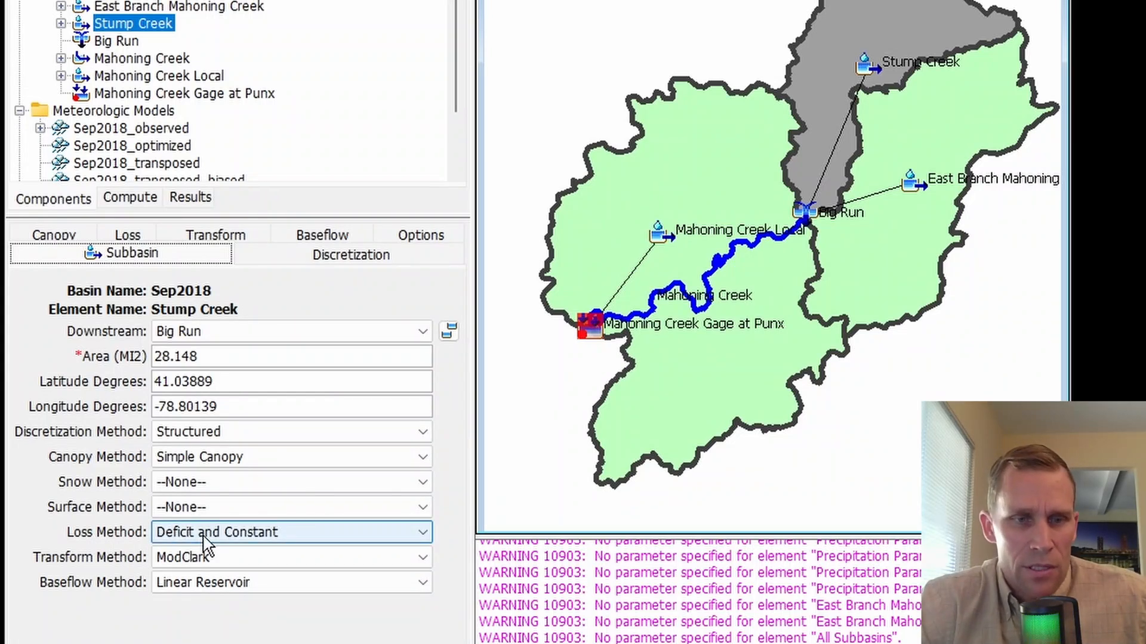
click(142, 239)
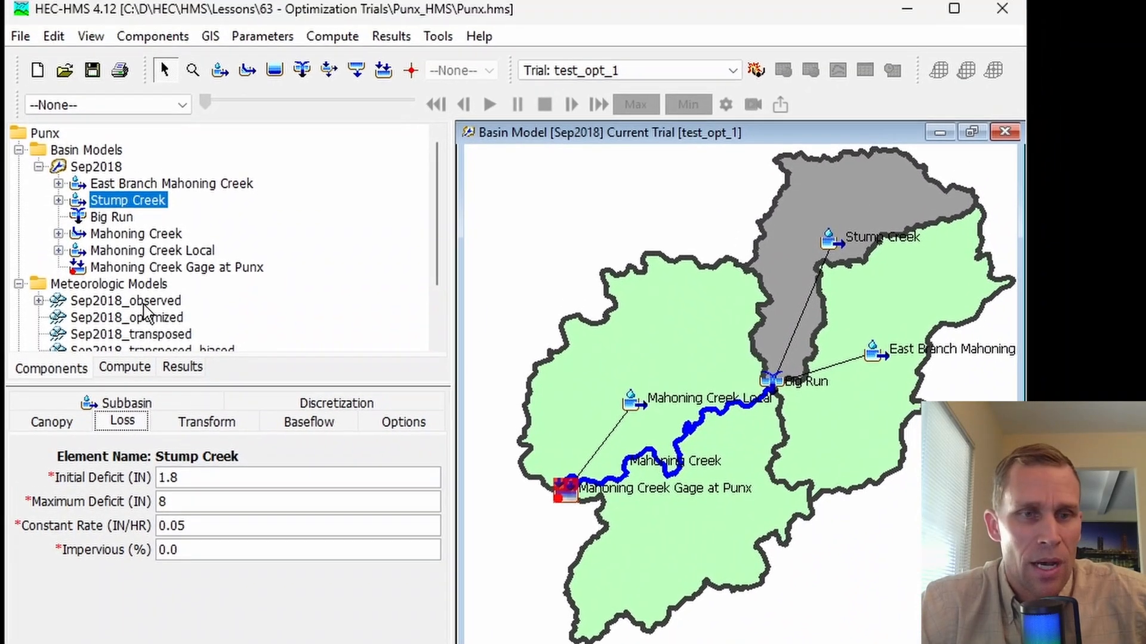
- Choose Deficit and Constant - Constant Rate as the quantity to optimize for Parameter 1 of test_opt_1
click(124, 367)
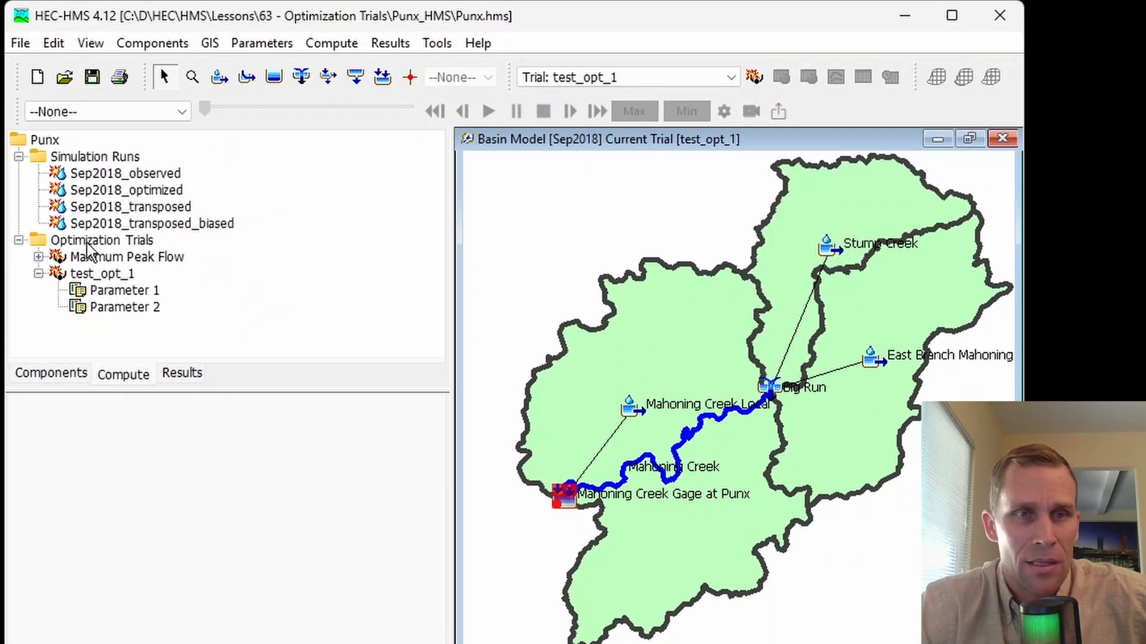
click(122, 292)
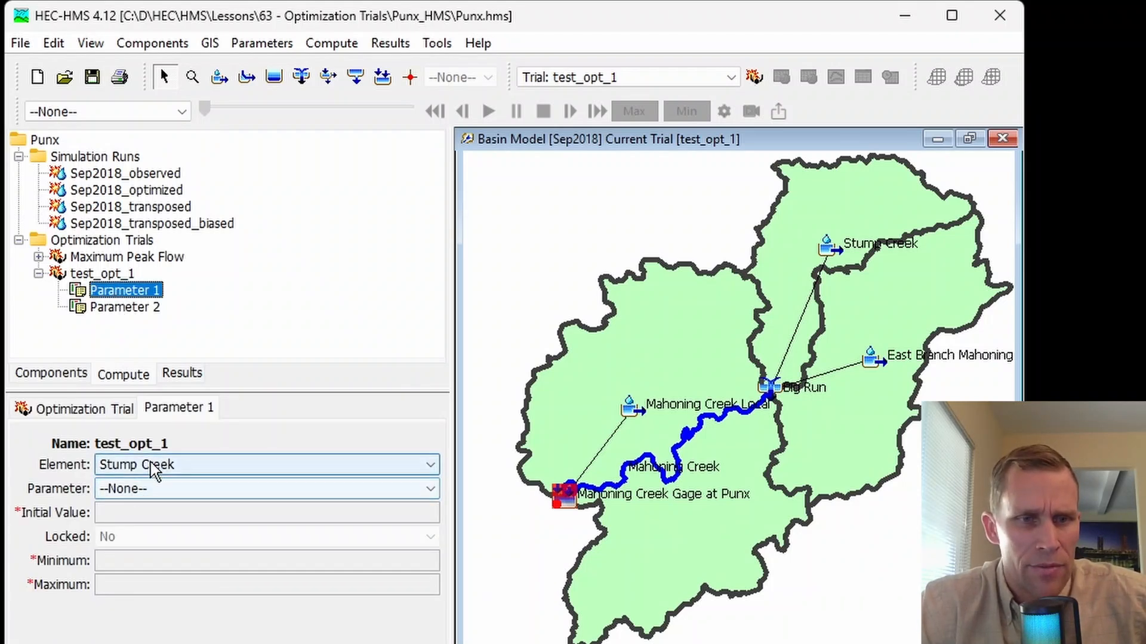
click(152, 489)
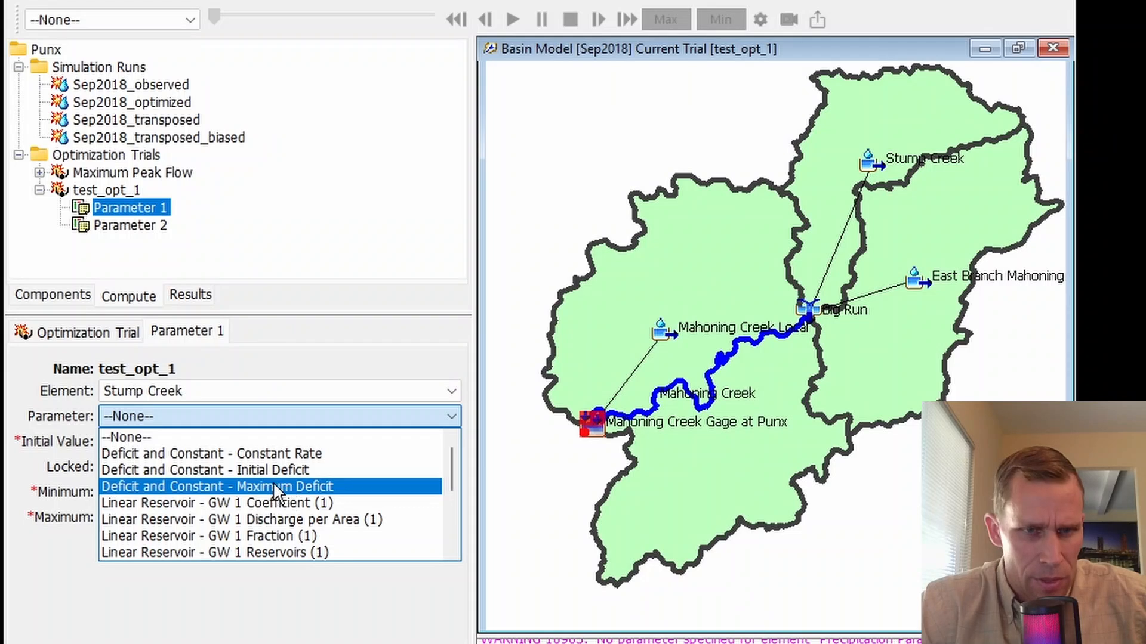
click(264, 452)
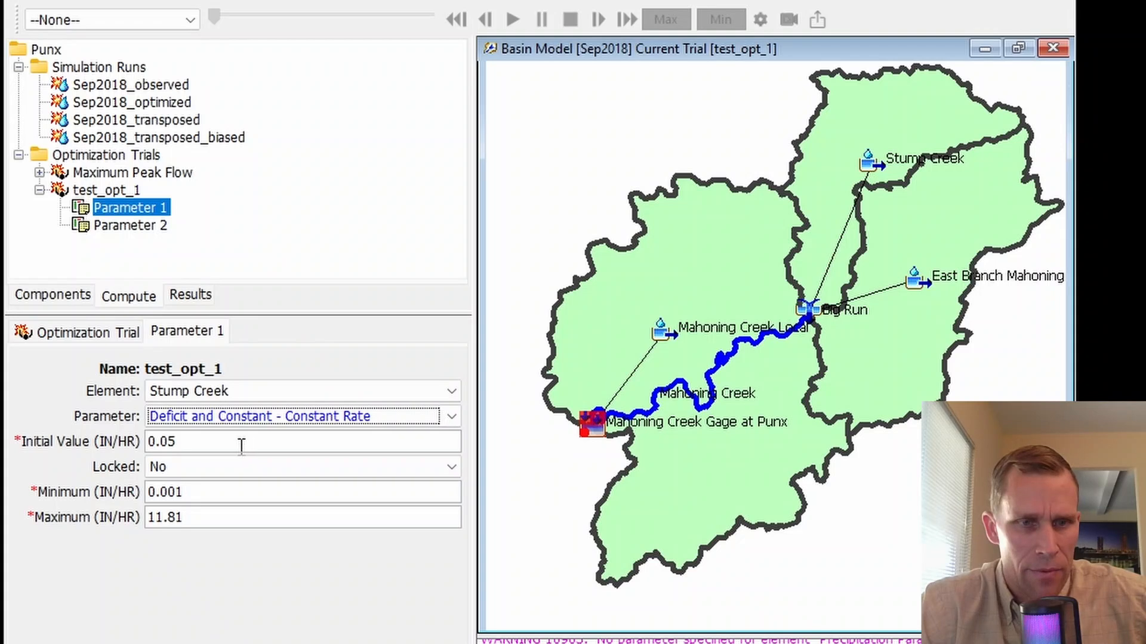
- Examine the initial value, minimum and maximum of Parameter 1, switching its Locked option to Yes and back to No
drag(201, 445, 95, 444)
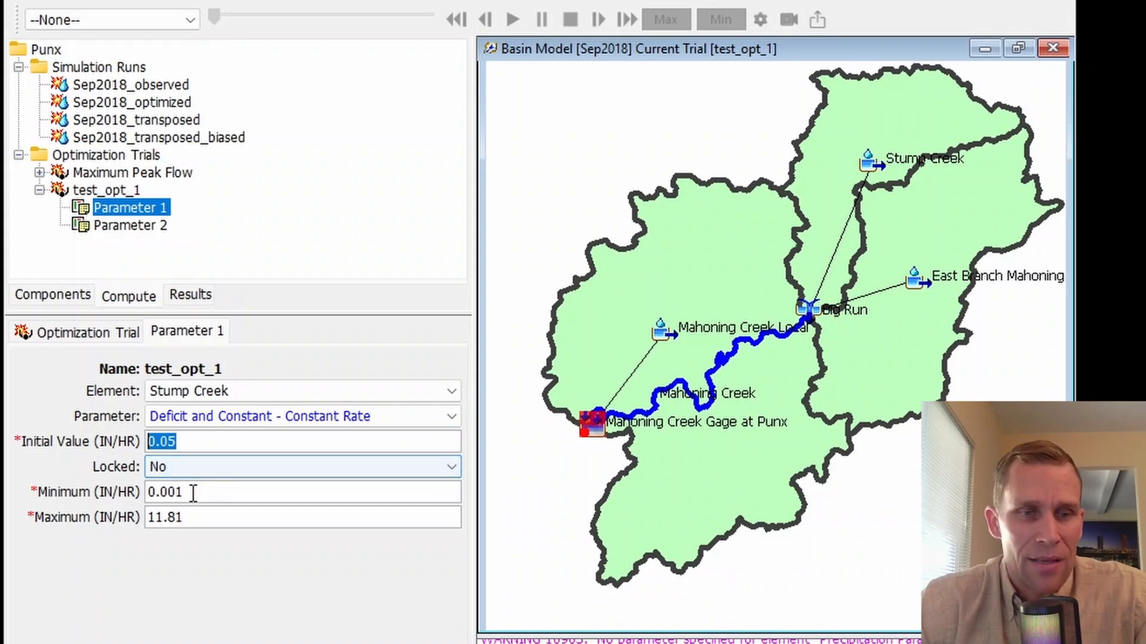
click(182, 467)
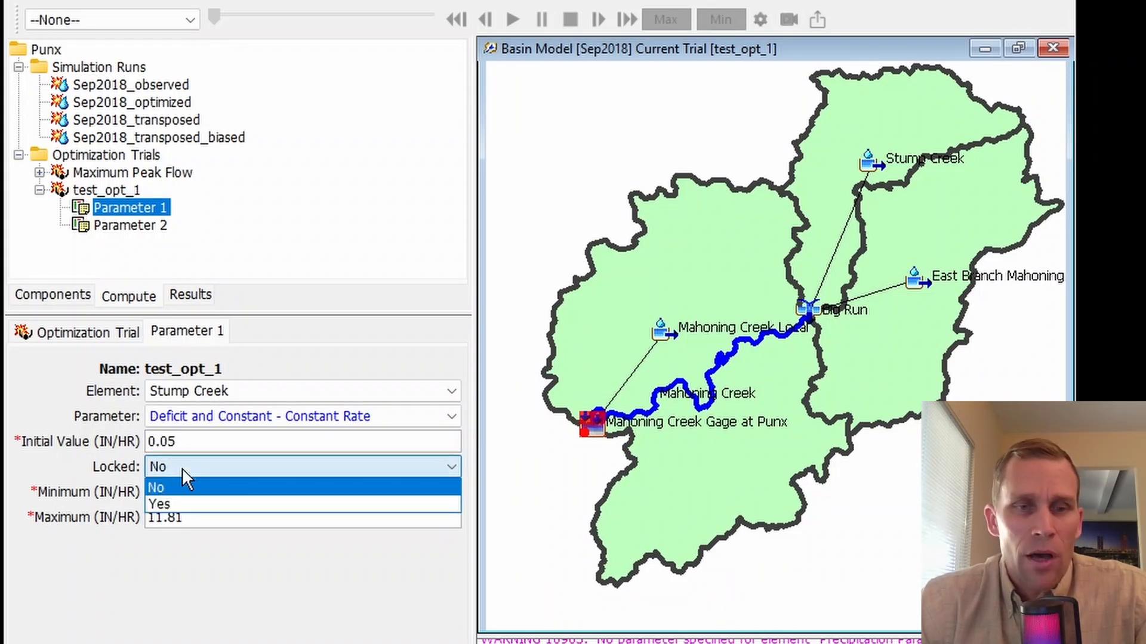
click(206, 505)
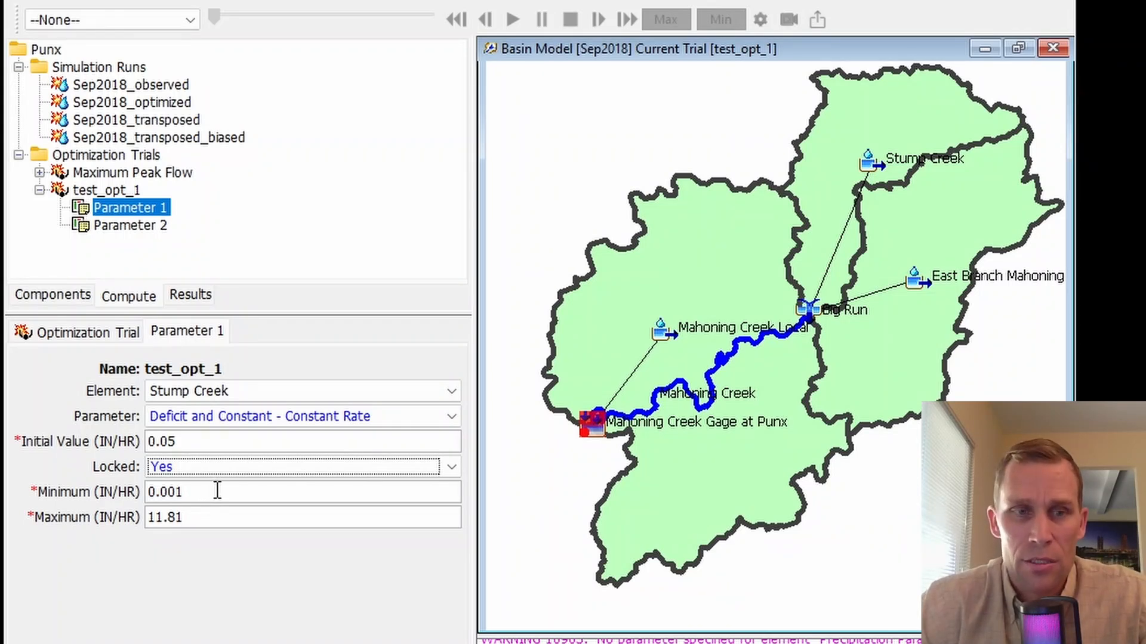
click(206, 468)
click(202, 485)
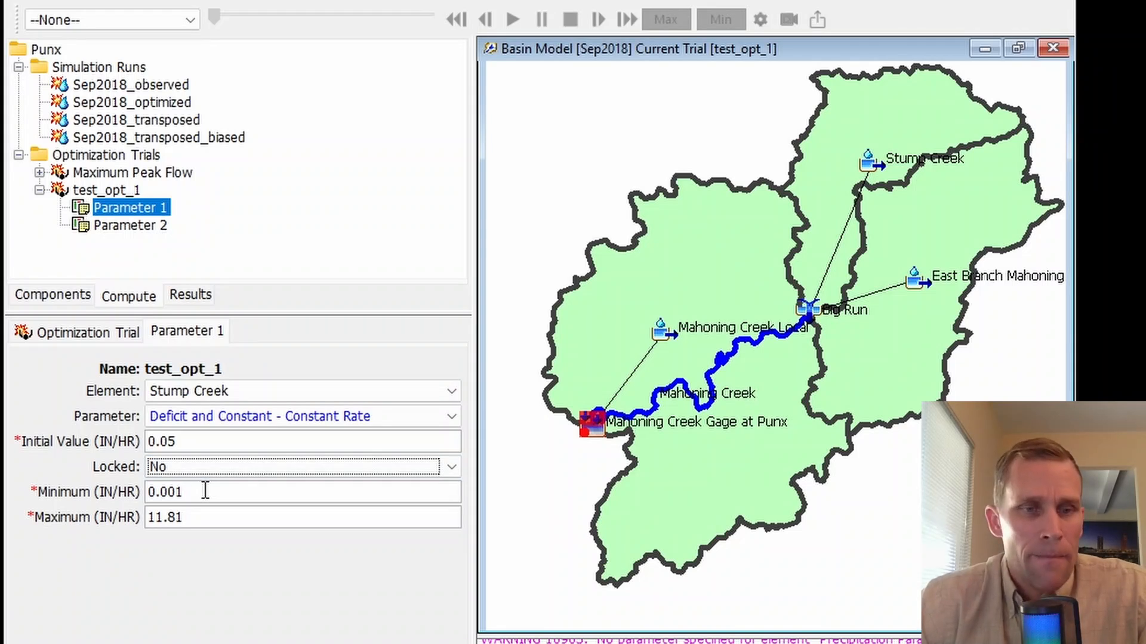
click(204, 491)
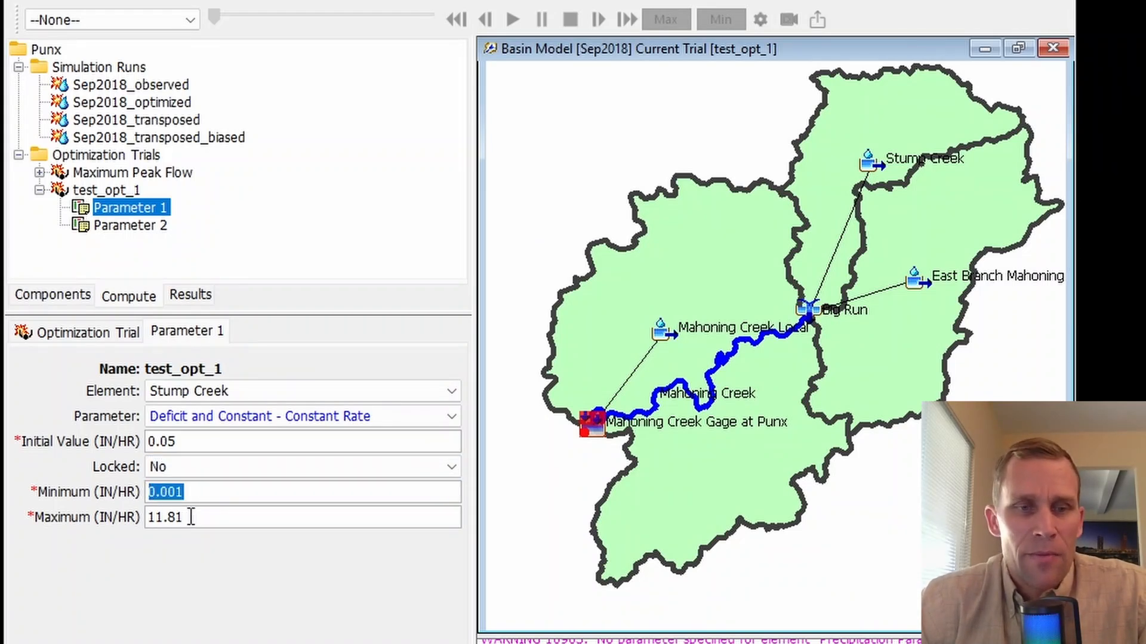
click(191, 517)
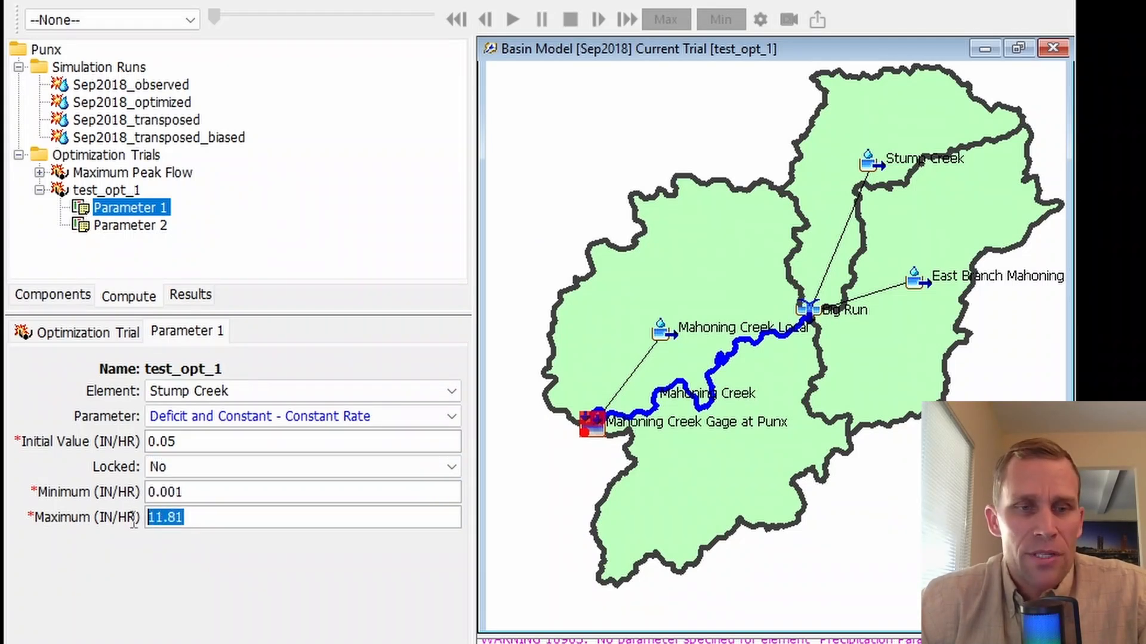
click(203, 494)
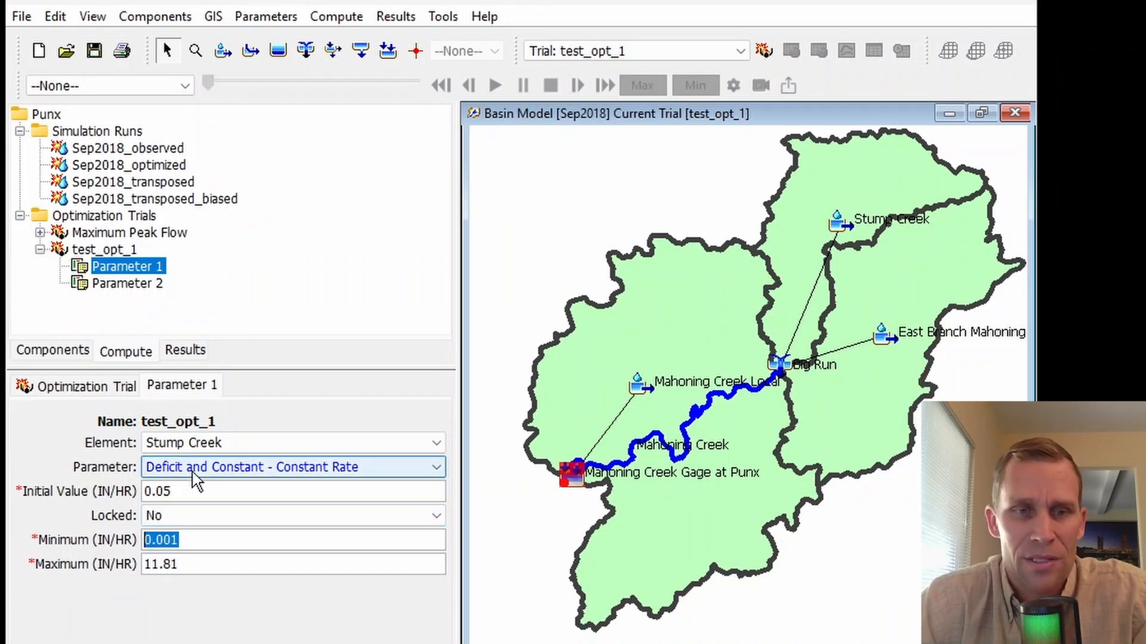
- Change Parameter 1 to the Mahoning Creek element with the Muskingum - Number of Subreaches parameter, and check its initial value
click(222, 448)
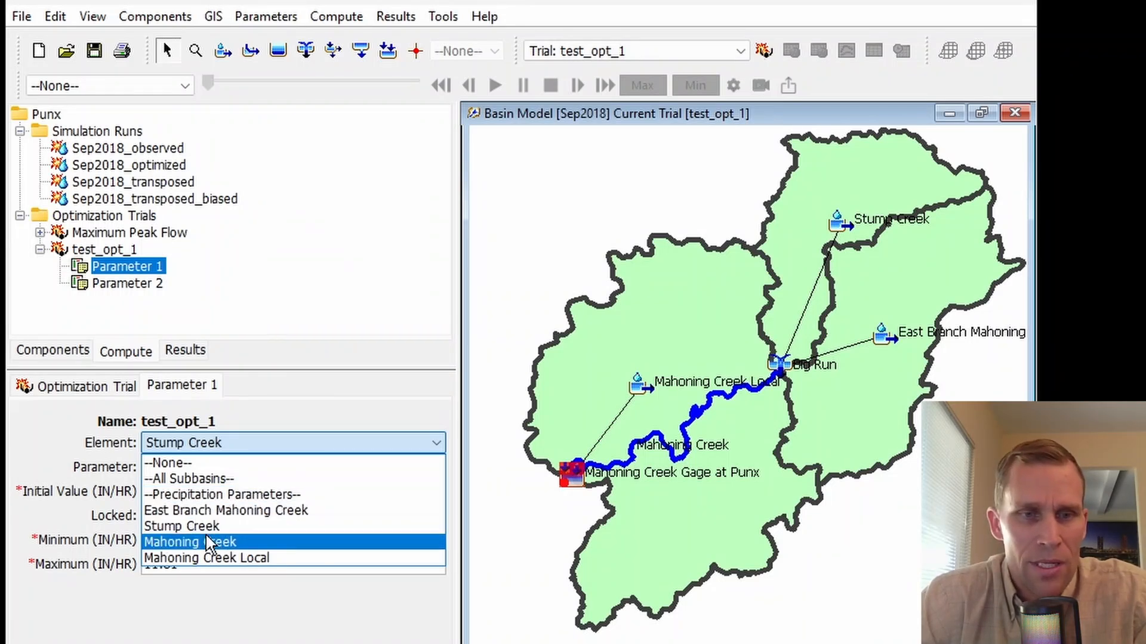
click(197, 543)
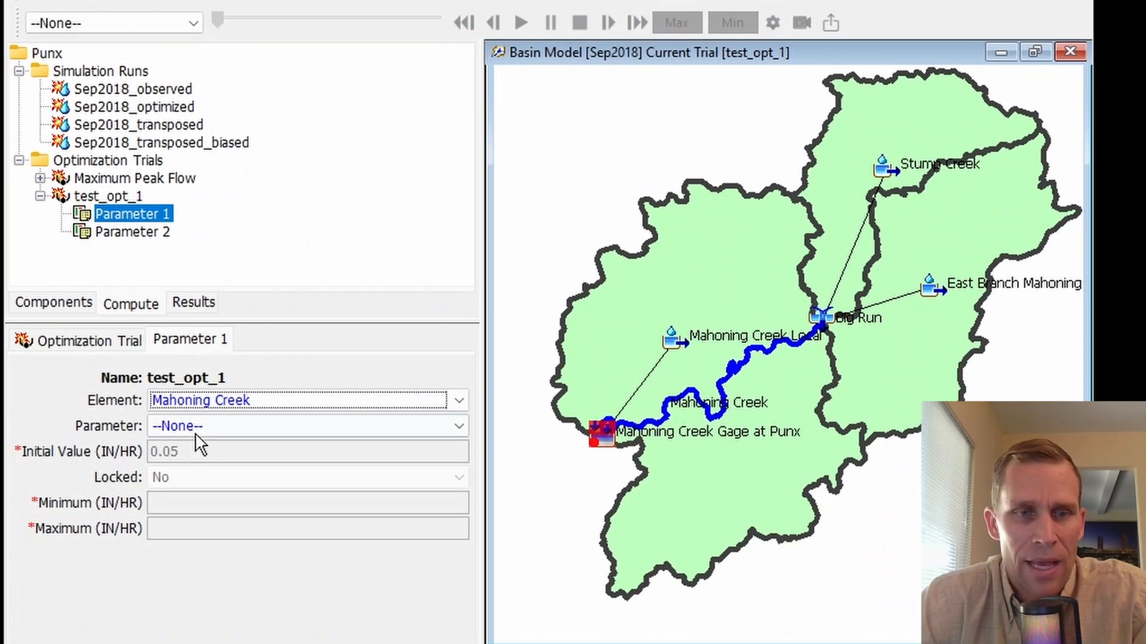
click(211, 427)
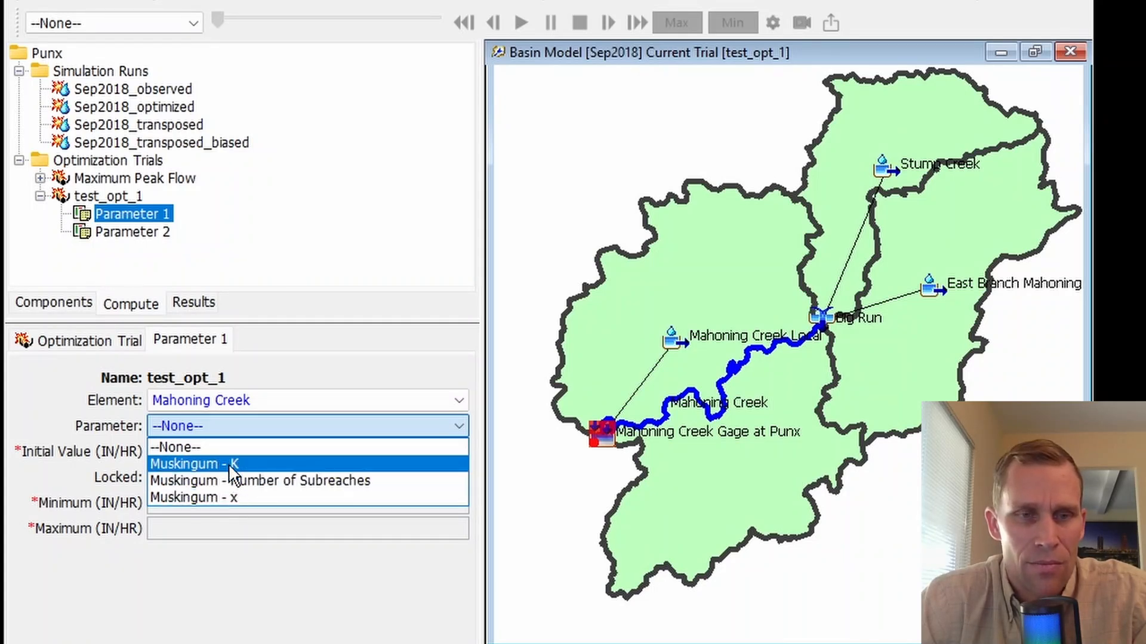
click(244, 480)
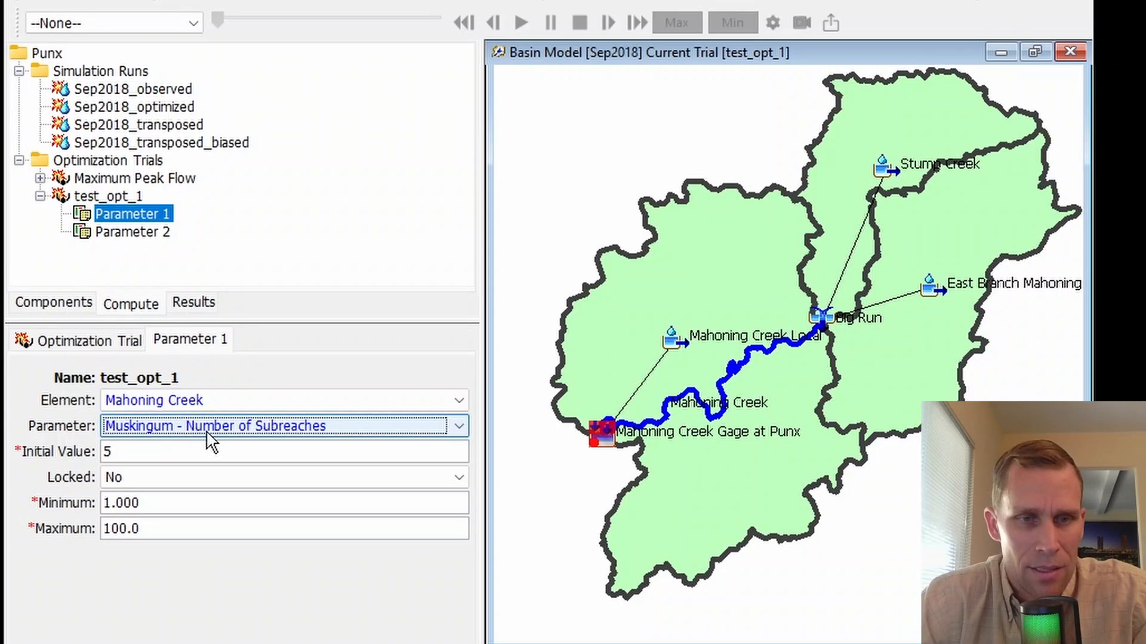
click(143, 452)
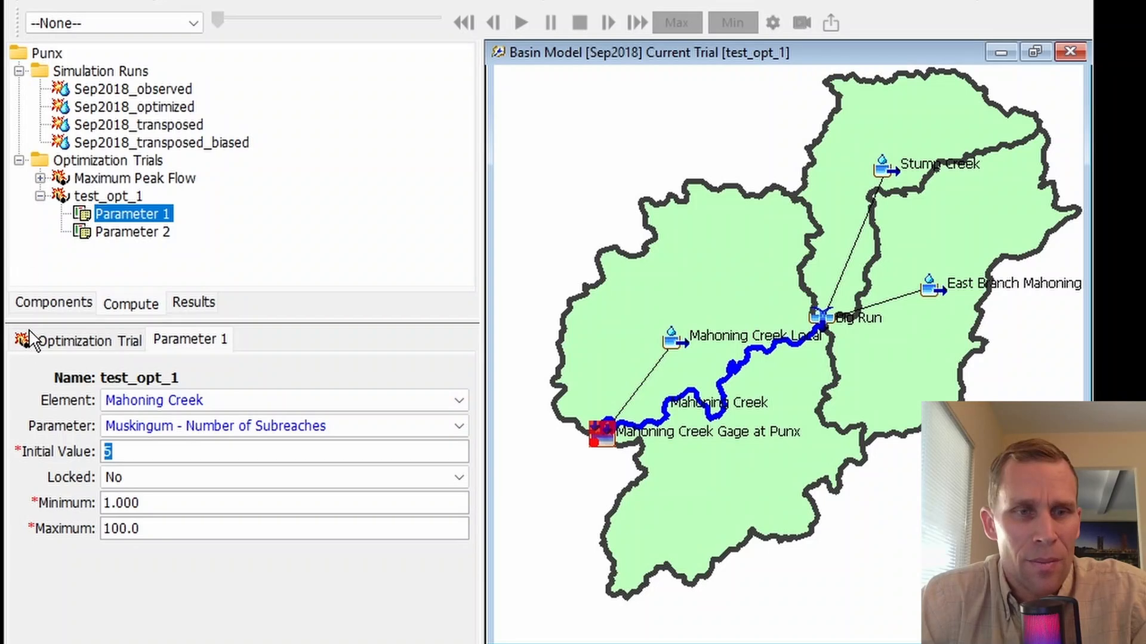
- Check the routing method of the Mahoning Creek reach in the Sep2018 basin model and its Muskingum K, X and subreaches values
click(61, 307)
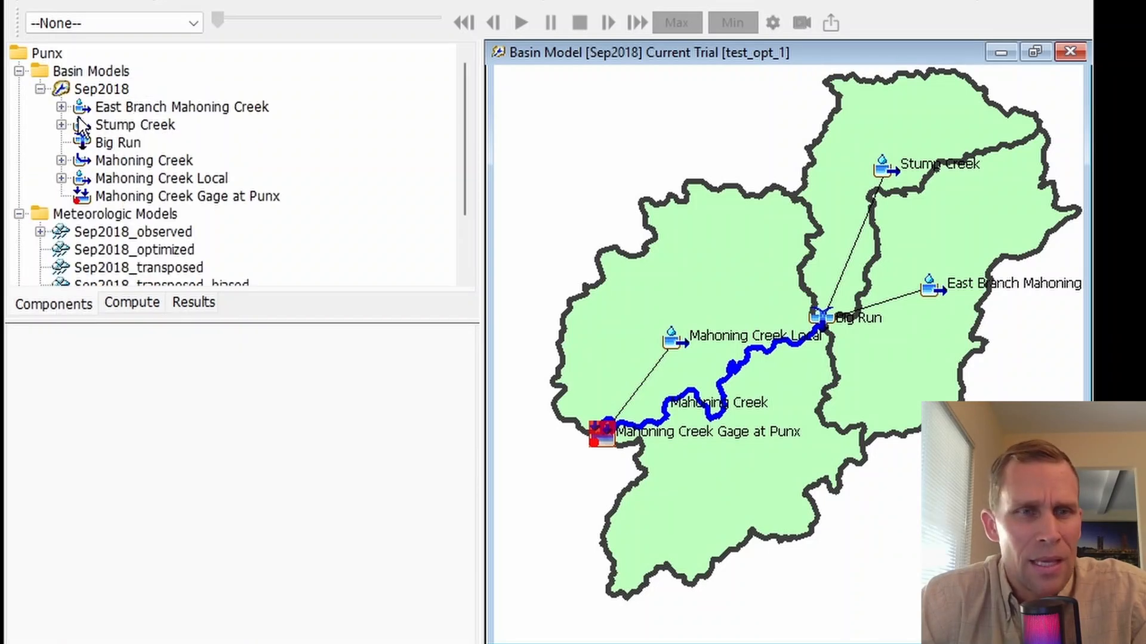
click(95, 89)
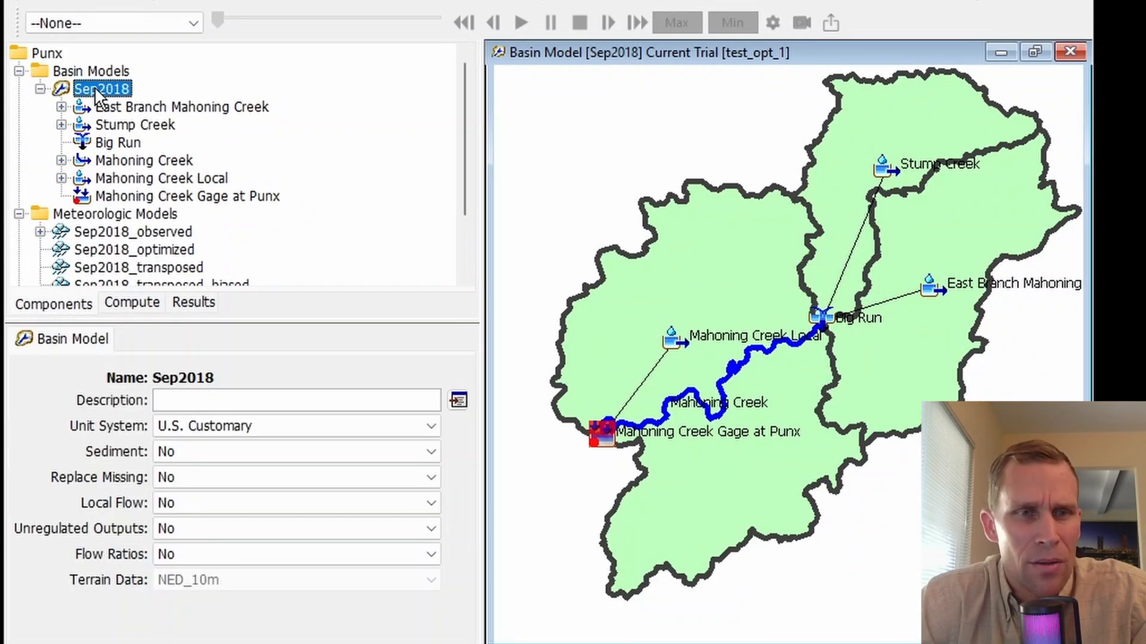
click(121, 159)
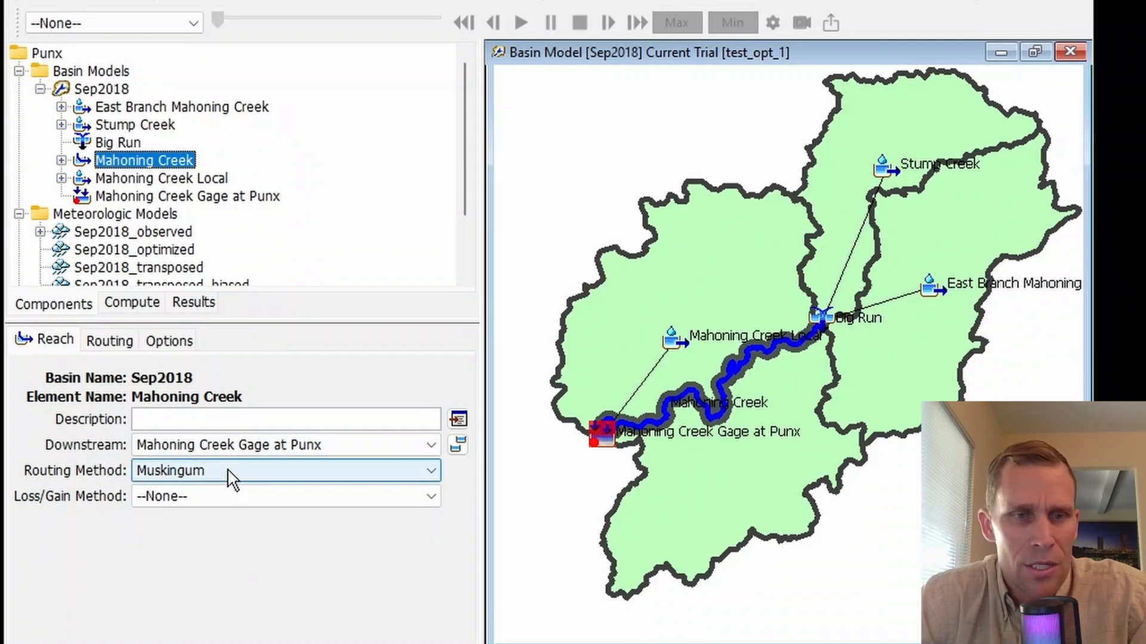
click(112, 343)
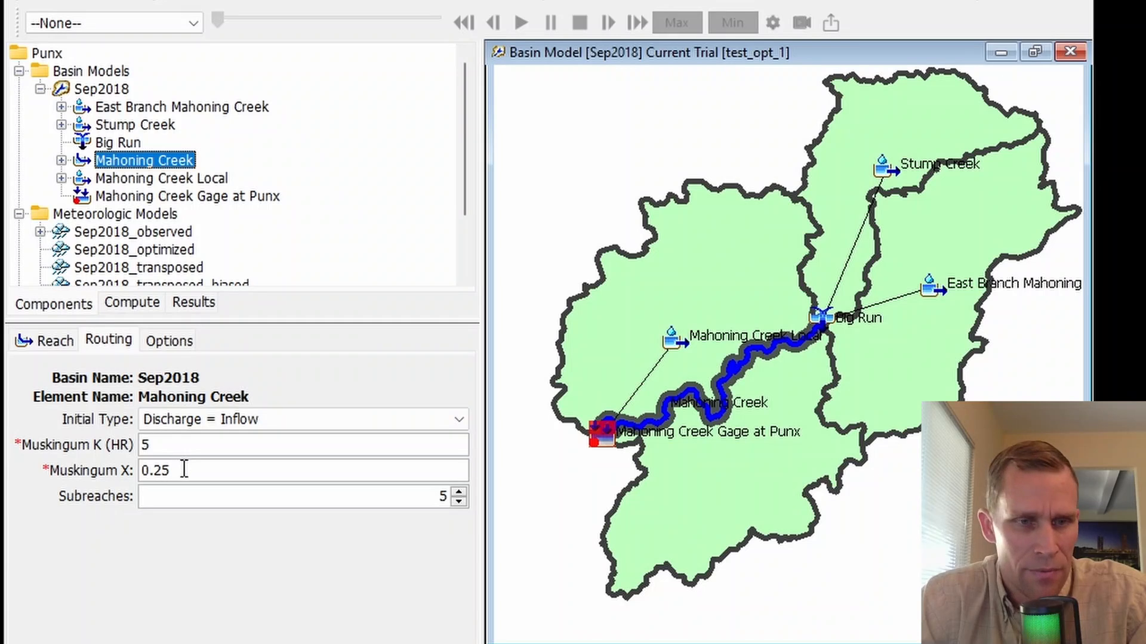
click(418, 495)
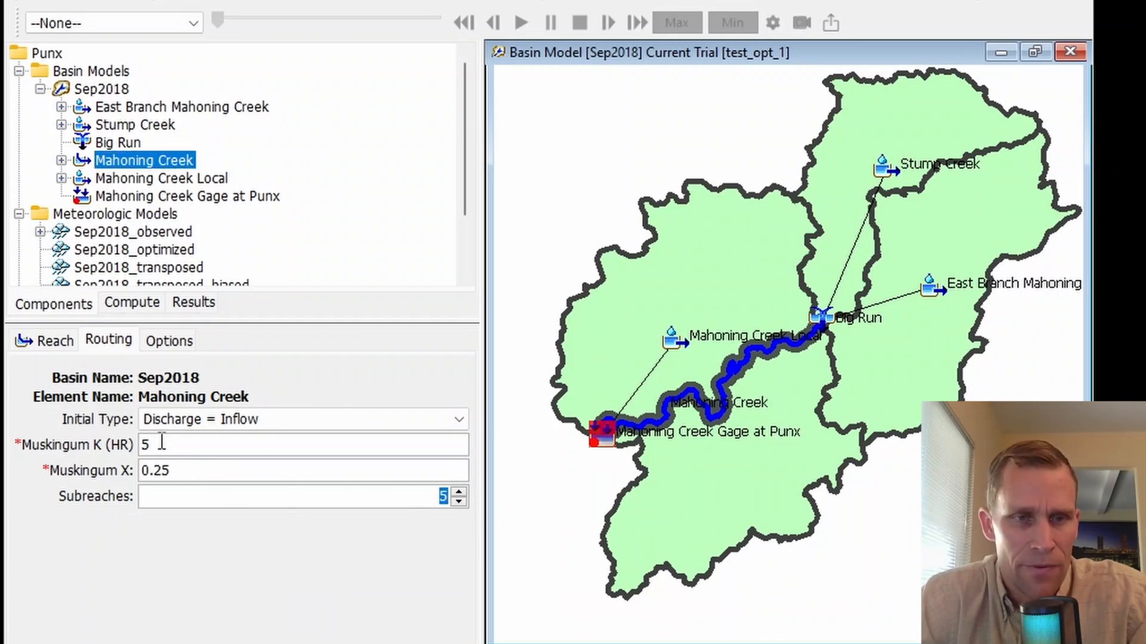
- Check the Mahoning Creek reach's Muskingum K and X values and return to Parameter 1 of test_opt_1
drag(158, 442, 134, 443)
drag(186, 471, 140, 472)
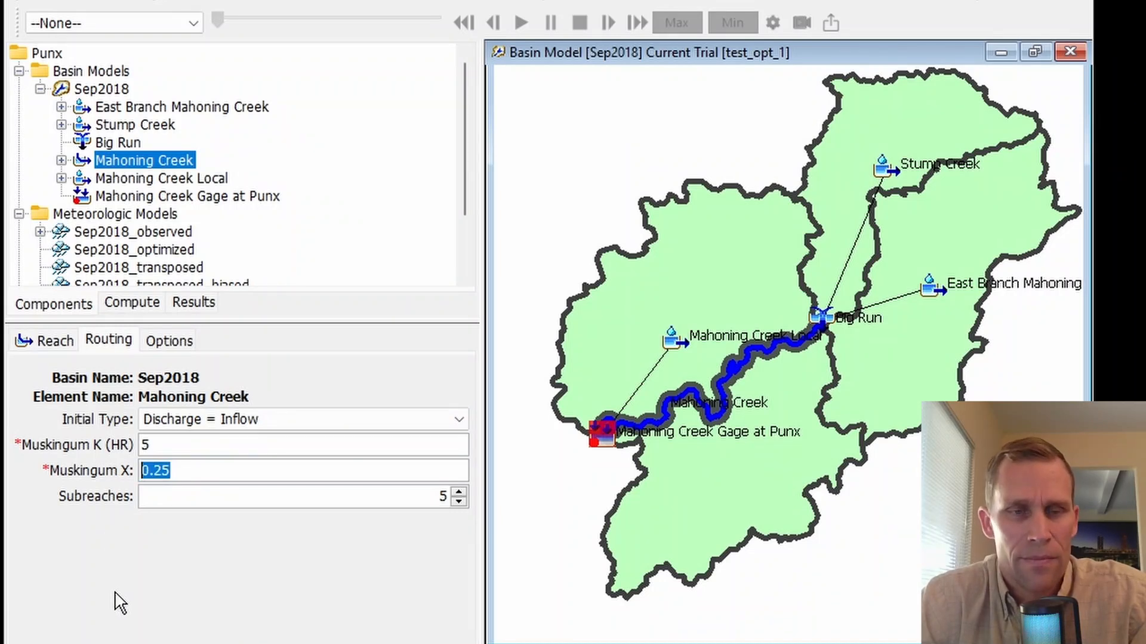
click(131, 304)
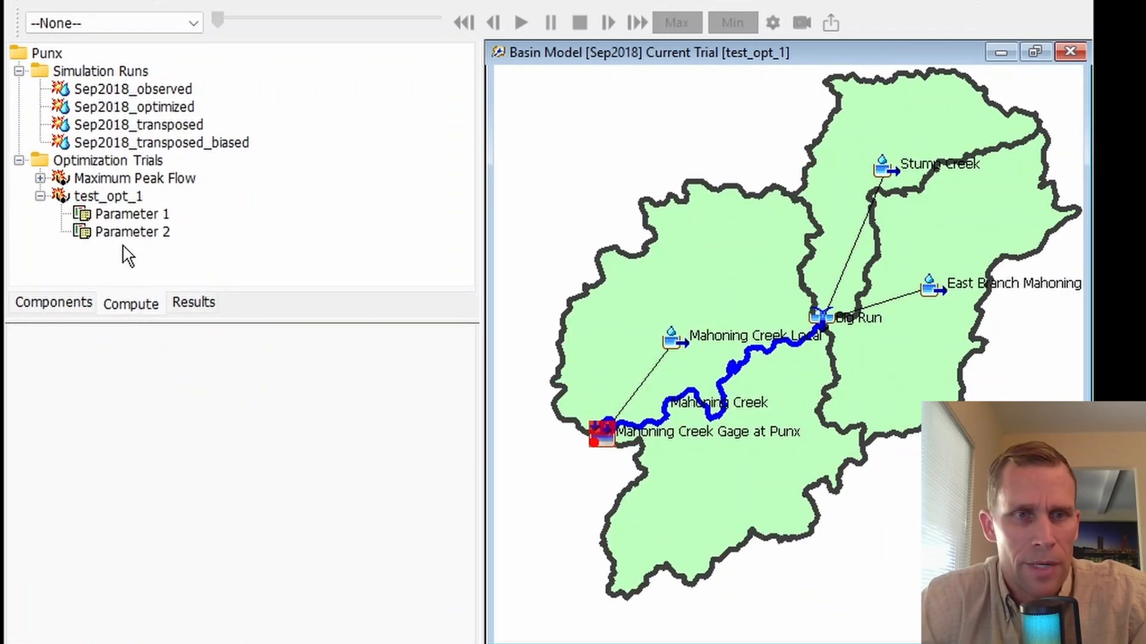
click(134, 212)
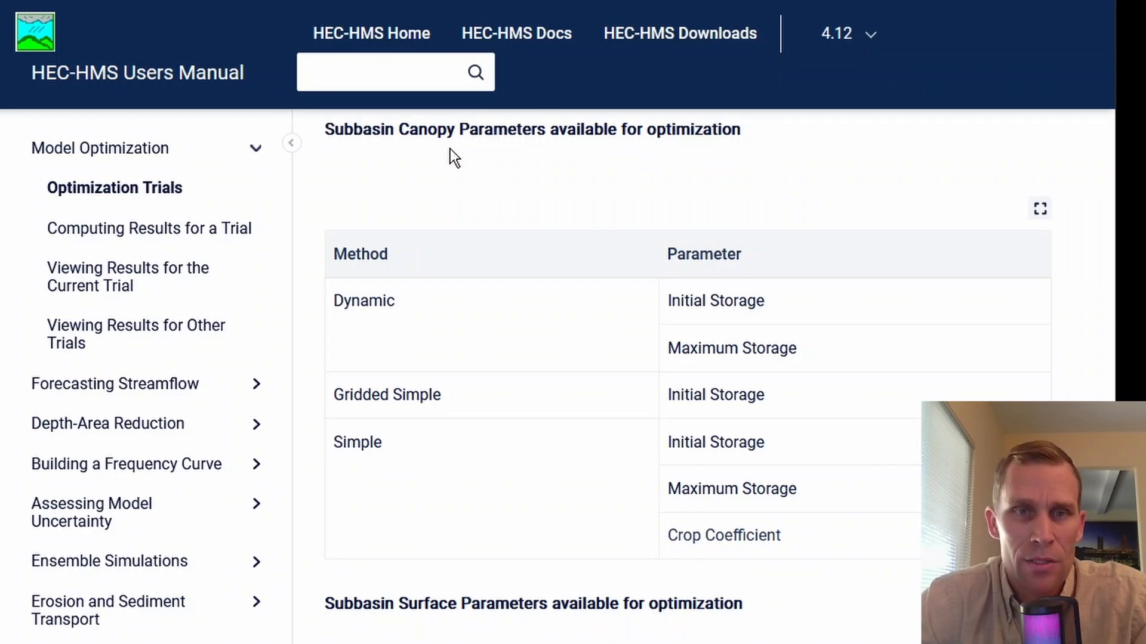
- Switch to the HEC-HMS Users Manual and read the subbasin canopy and surface parameters available for optimization
drag(325, 128, 461, 144)
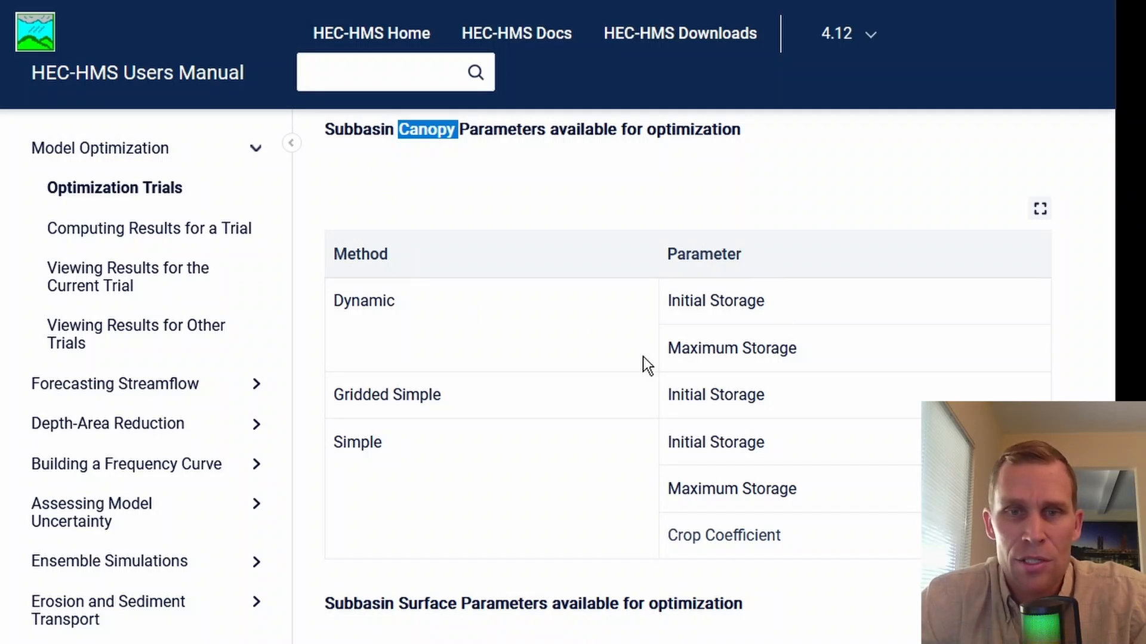
middle_click(301, 201)
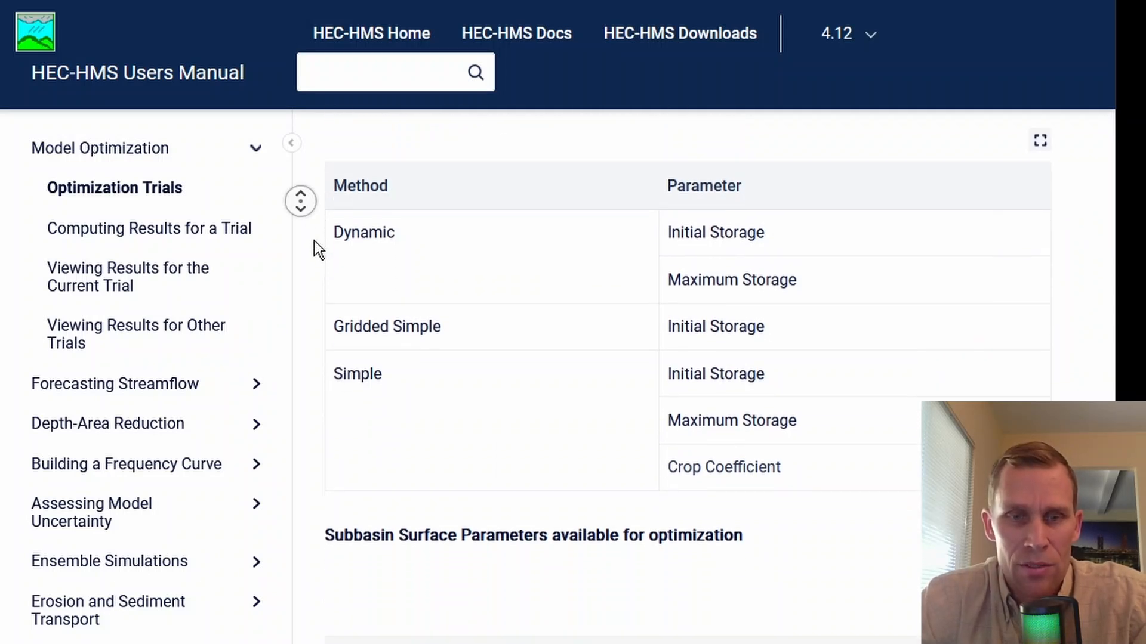
middle_click(313, 241)
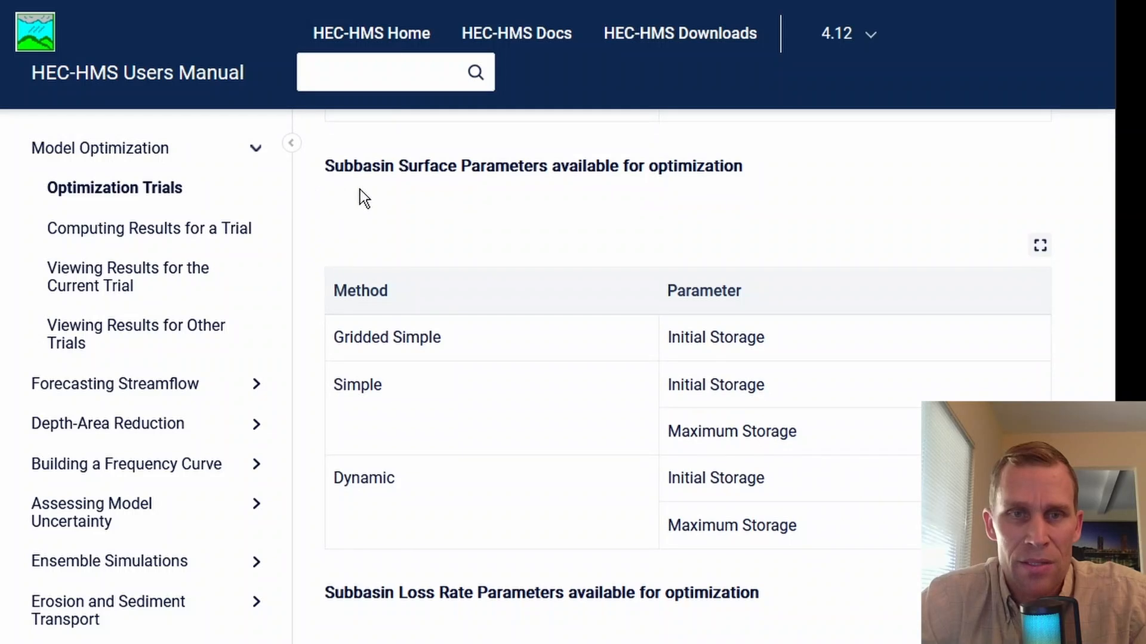
drag(403, 170, 472, 170)
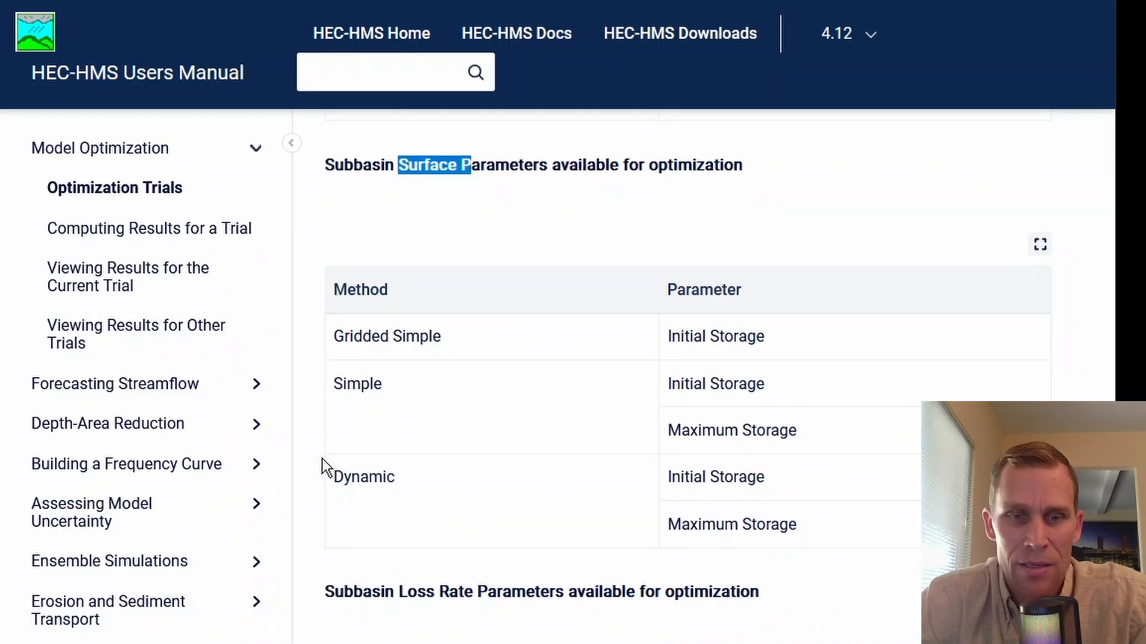
- Read the subbasin loss rate parameters available for optimization, focusing on the Deficit Constant method's parameters
scroll(319, 464, down, 5)
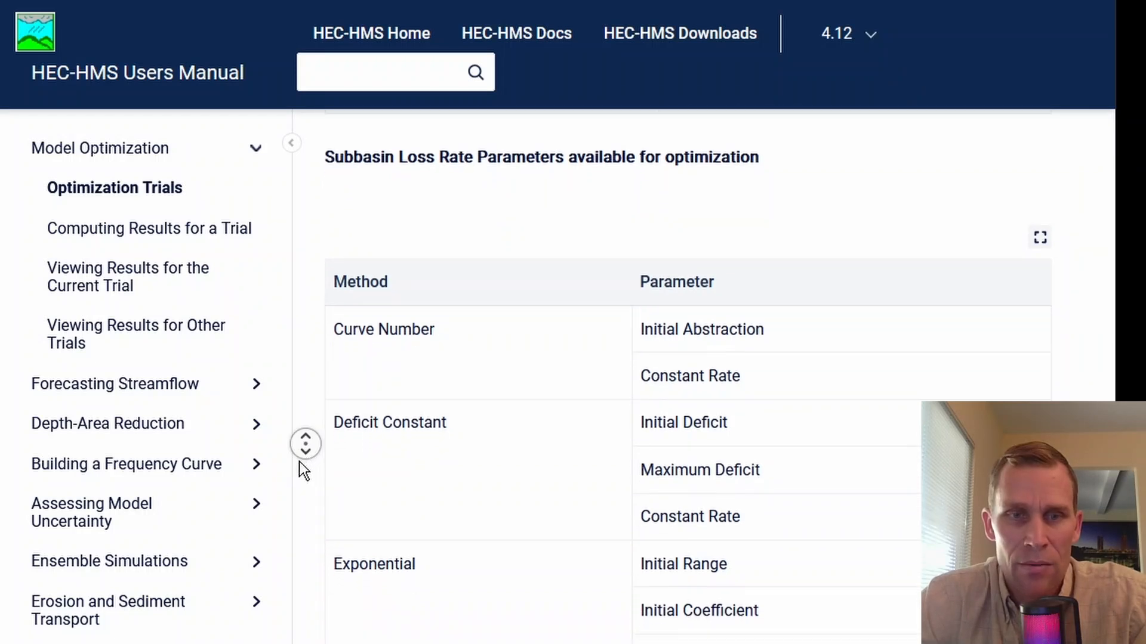
middle_click(300, 461)
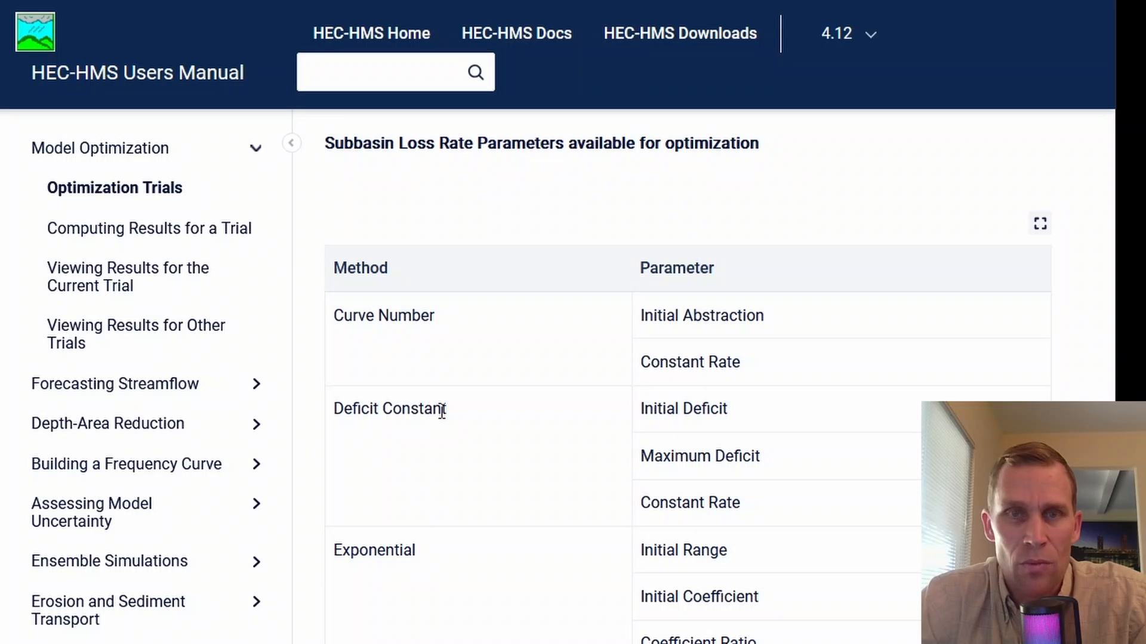
drag(634, 410, 728, 410)
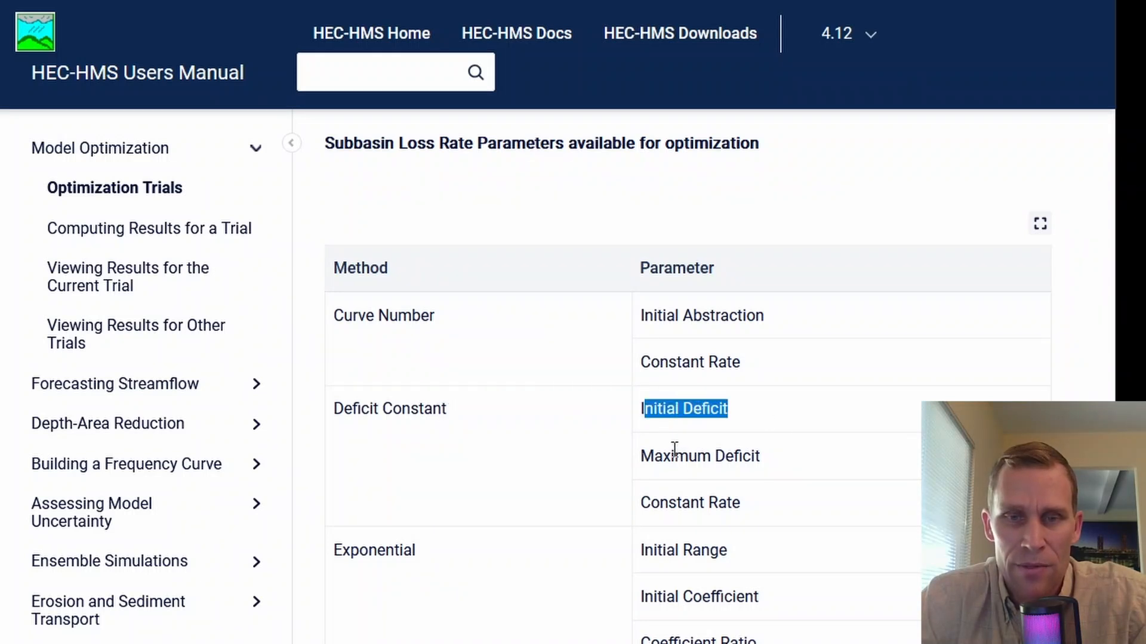
drag(655, 455, 723, 453)
drag(658, 502, 743, 505)
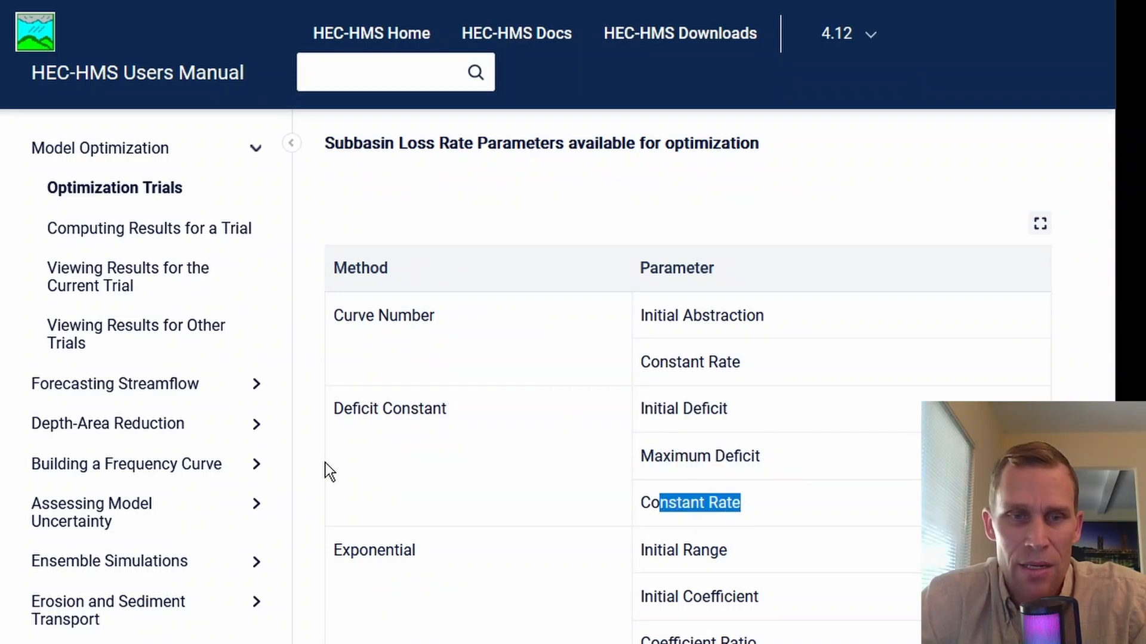
middle_click(301, 445)
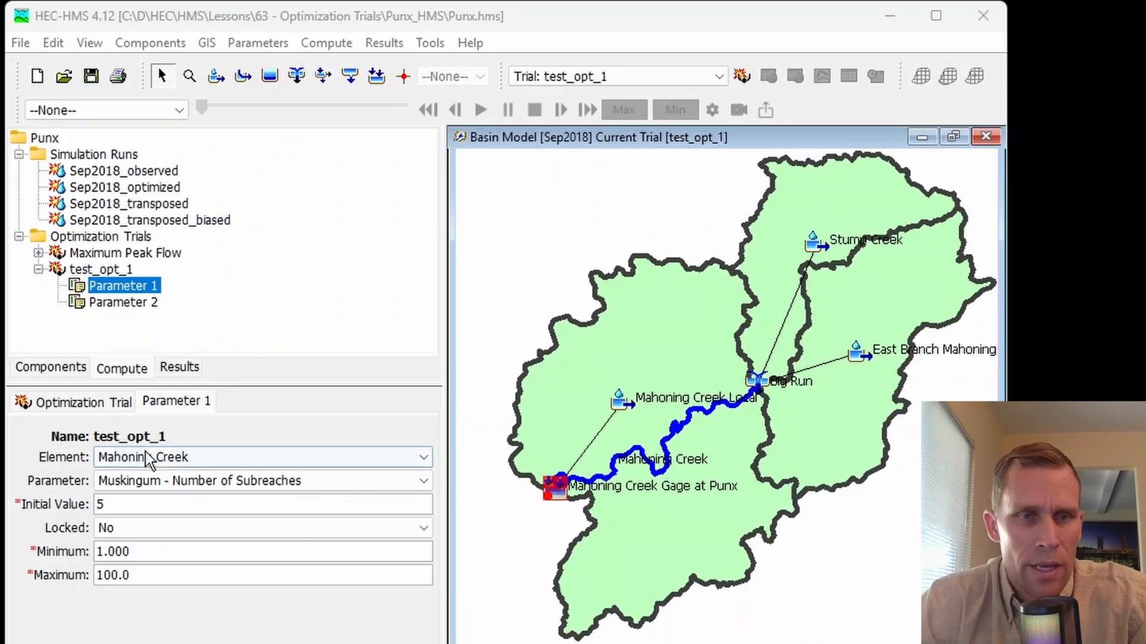
- In HEC-HMS, set Parameter 1's element to All Subbasins and its parameter to Deficit and Constant - Initial Deficit Scale Factor
click(147, 457)
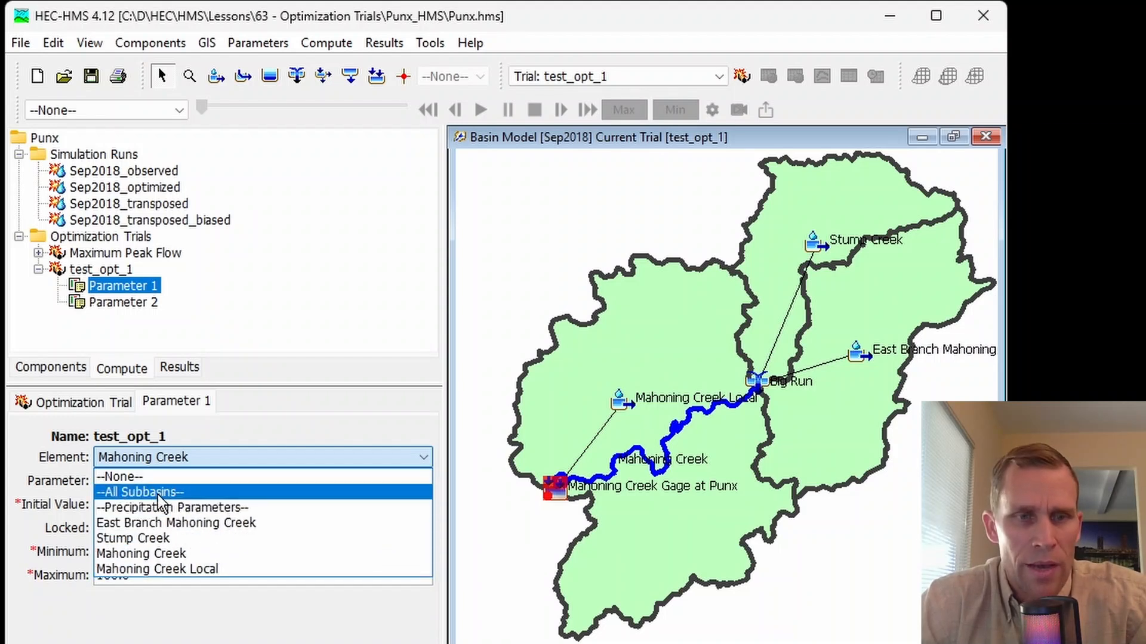
click(156, 495)
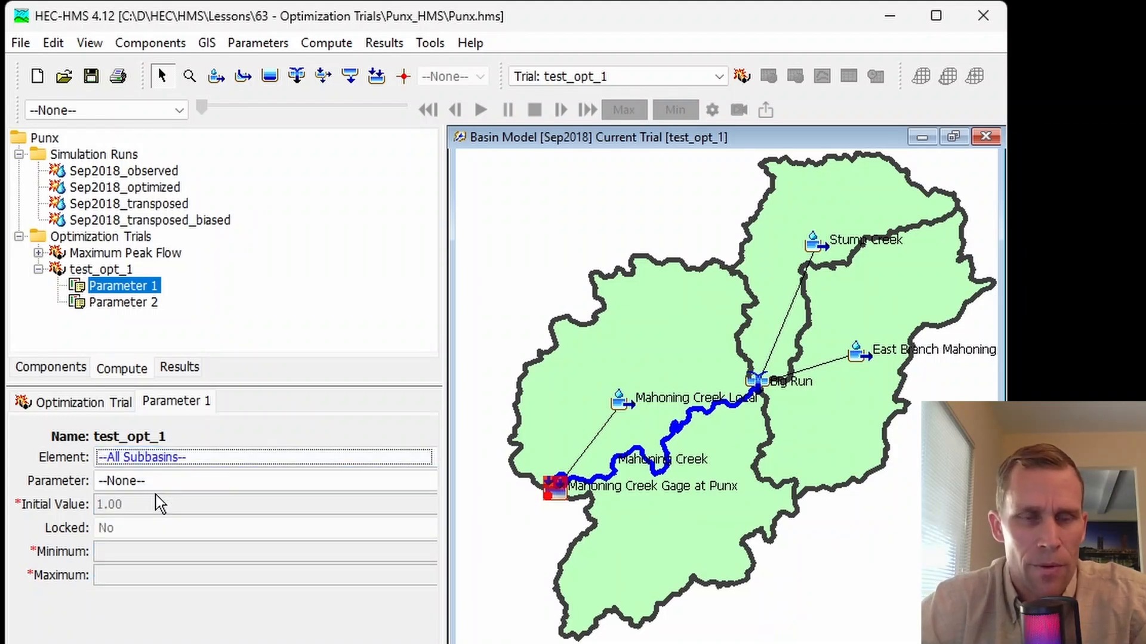
click(167, 482)
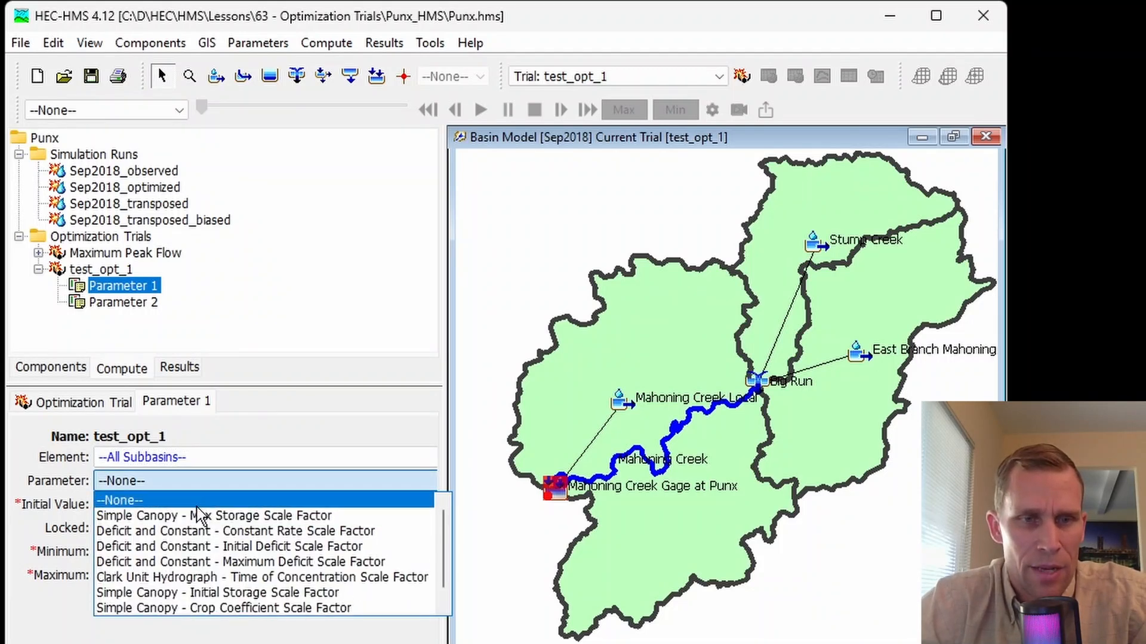
scroll(197, 510, down, 1)
scroll(225, 543, up, 1)
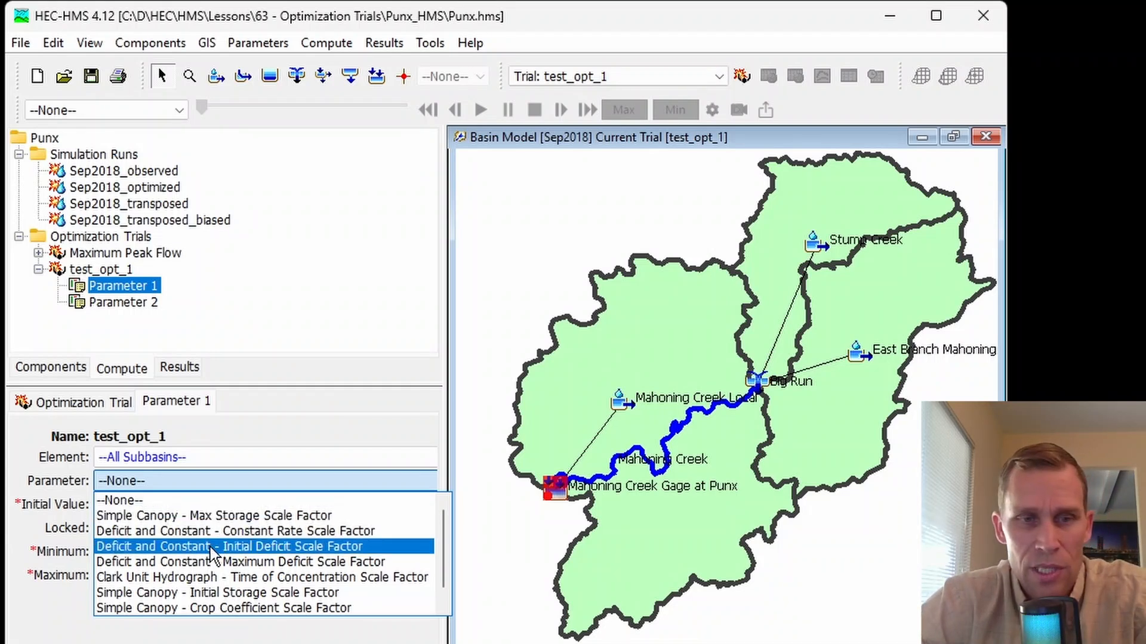
click(210, 547)
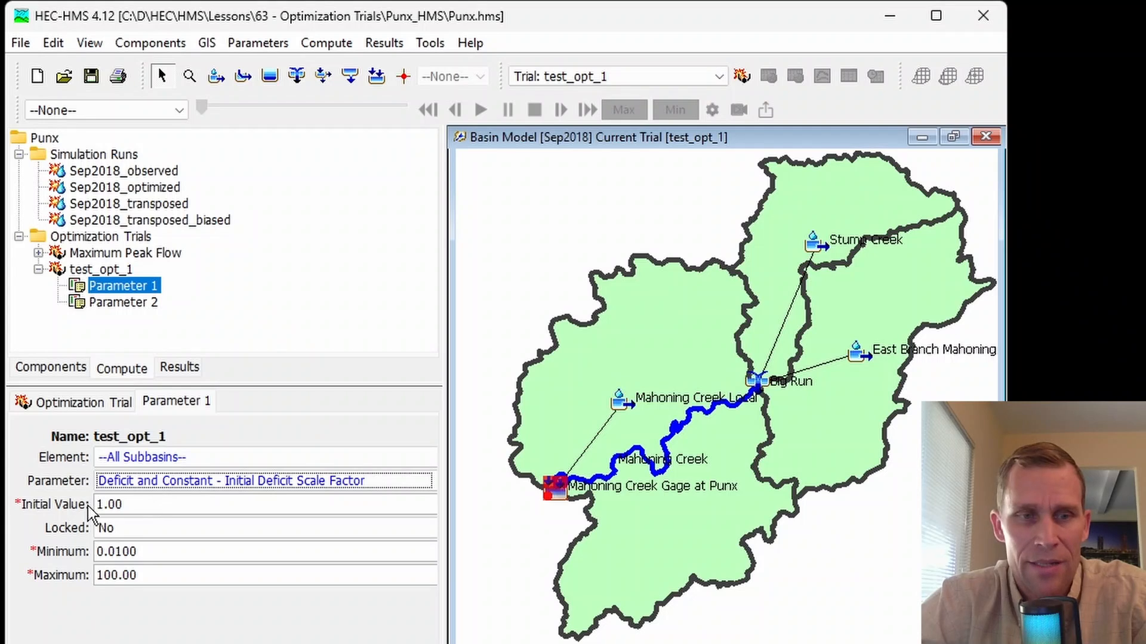
- Examine the initial value, minimum and maximum of the initial deficit scale factor in Parameter 1
click(138, 502)
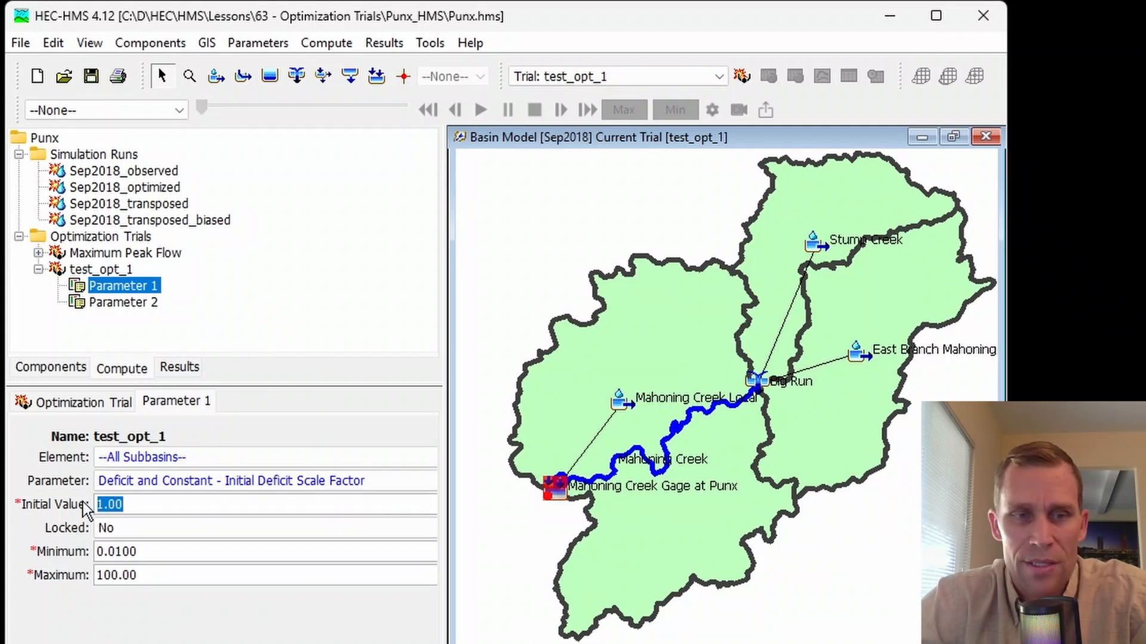
click(148, 550)
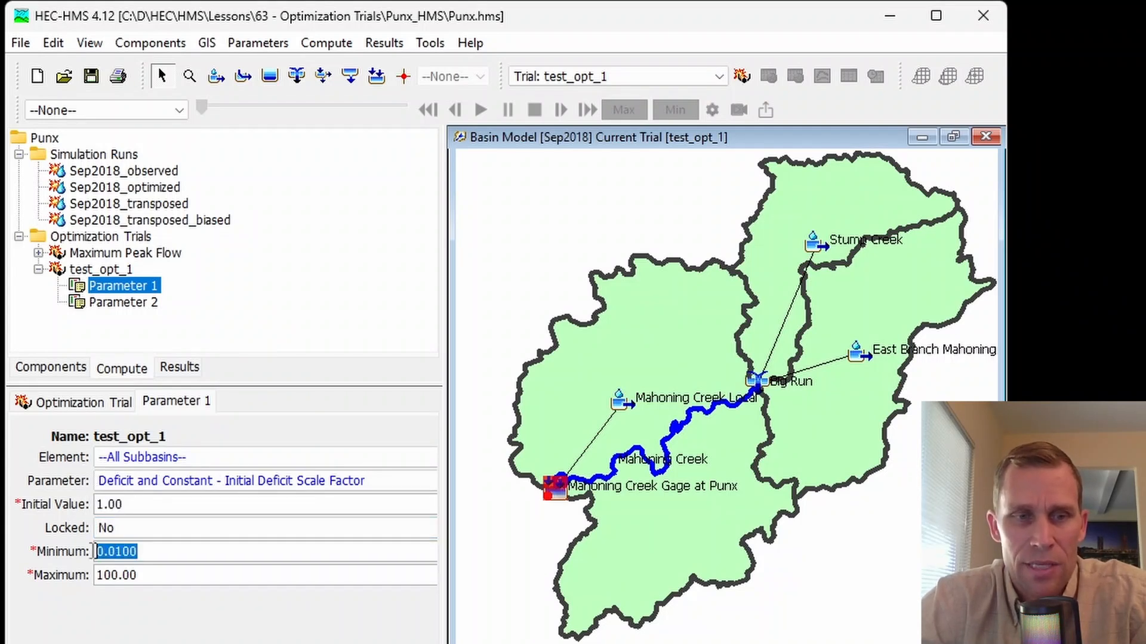
key(Tab)
drag(160, 554, 90, 553)
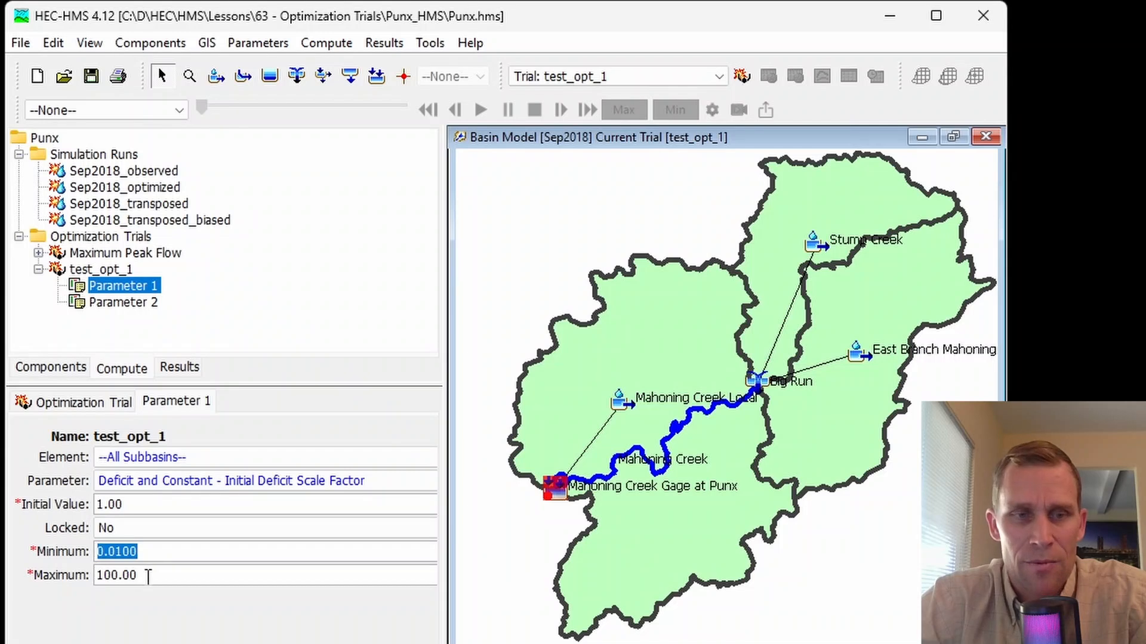
drag(148, 576, 81, 572)
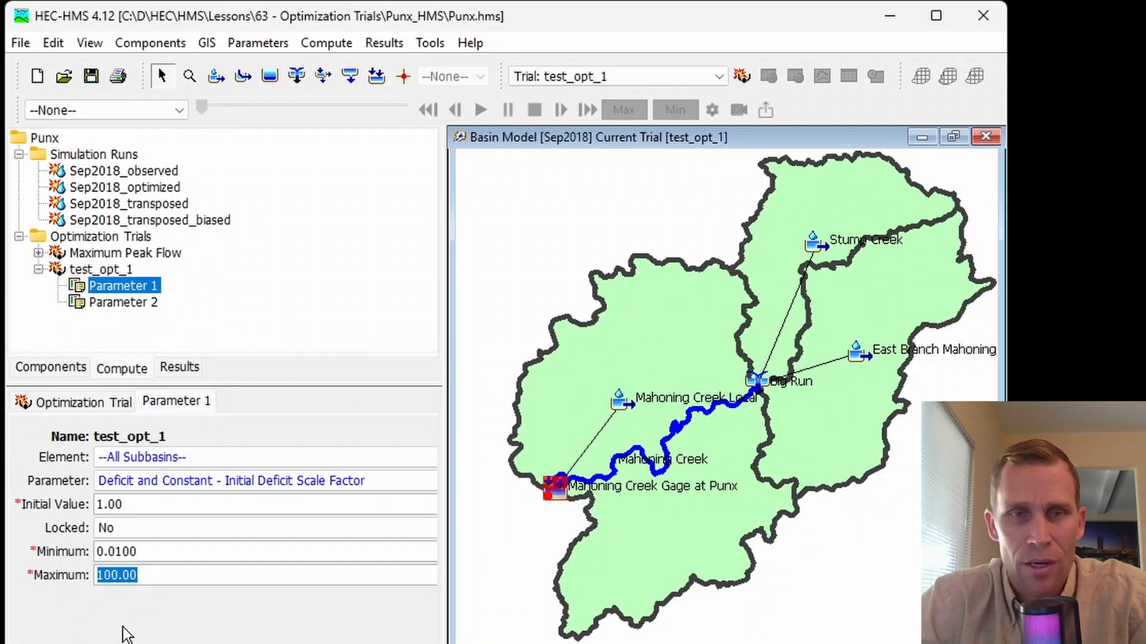
- Change Parameter 1's element to Precipitation Parameters and list the parameters available for it
click(148, 457)
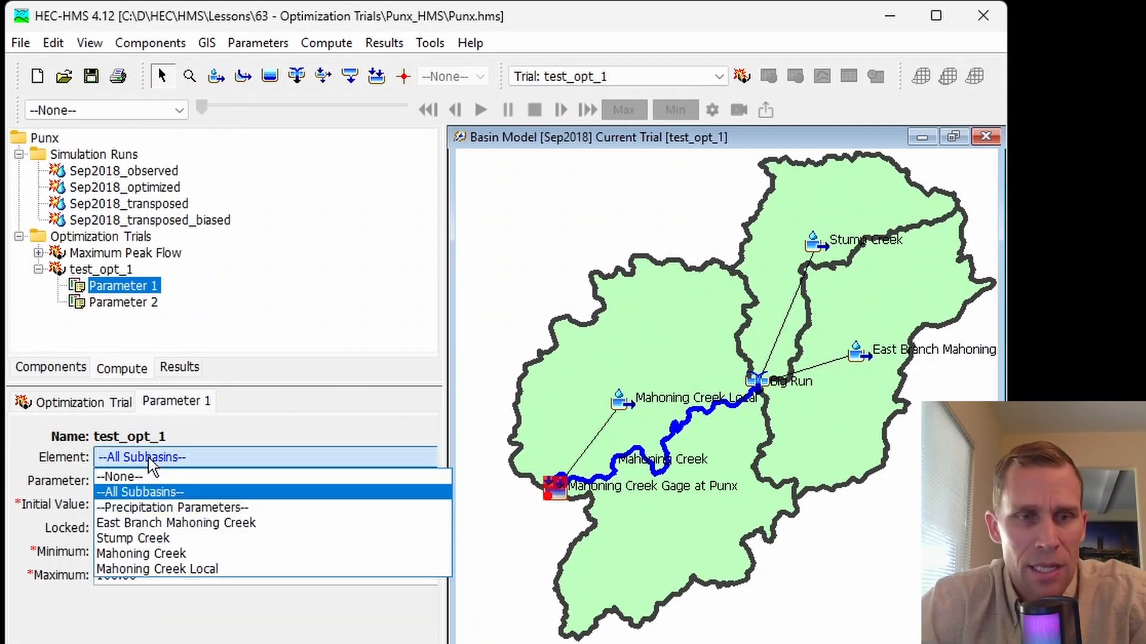
click(157, 507)
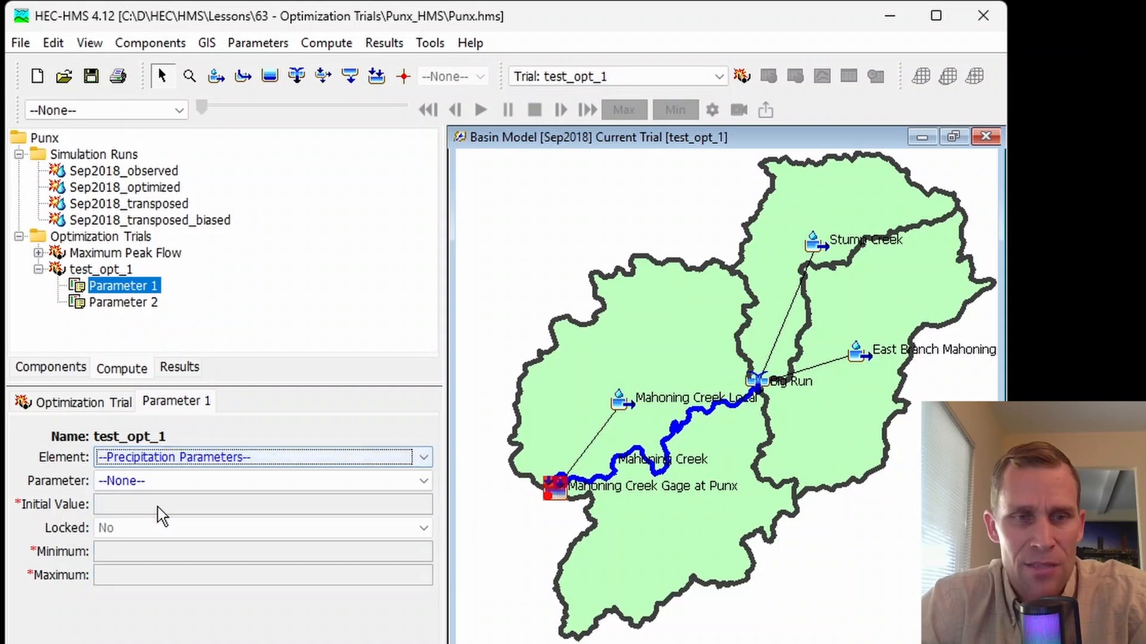
click(155, 483)
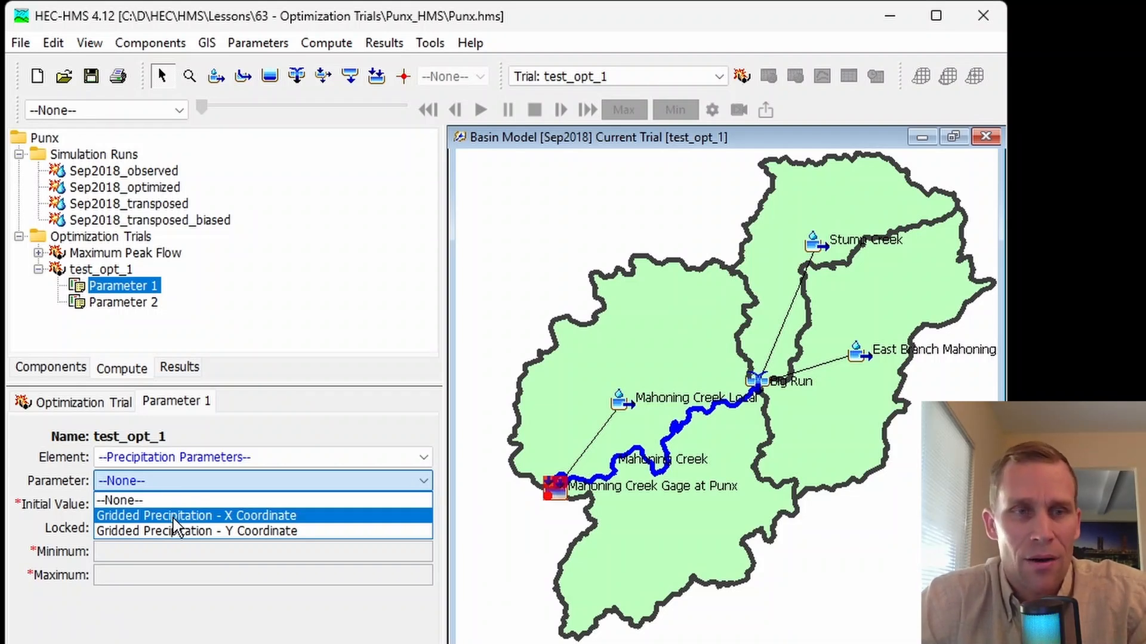
- Check the meteorologic model assigned to test_opt_1 and the precipitation method of the Sep2018_observed meteorologic model
click(70, 404)
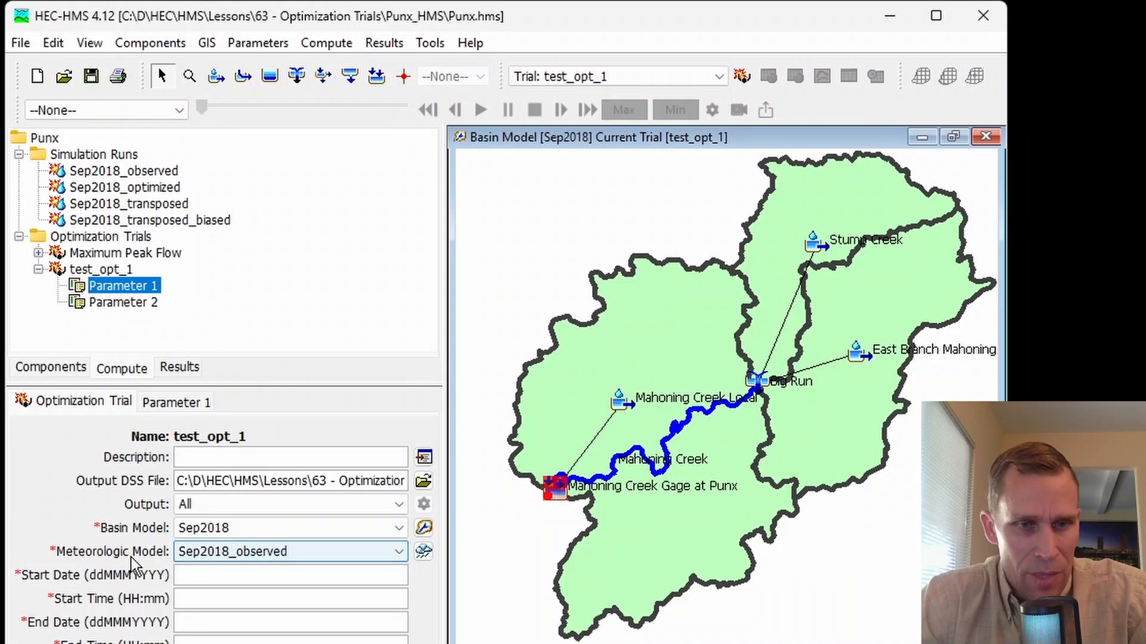
click(200, 561)
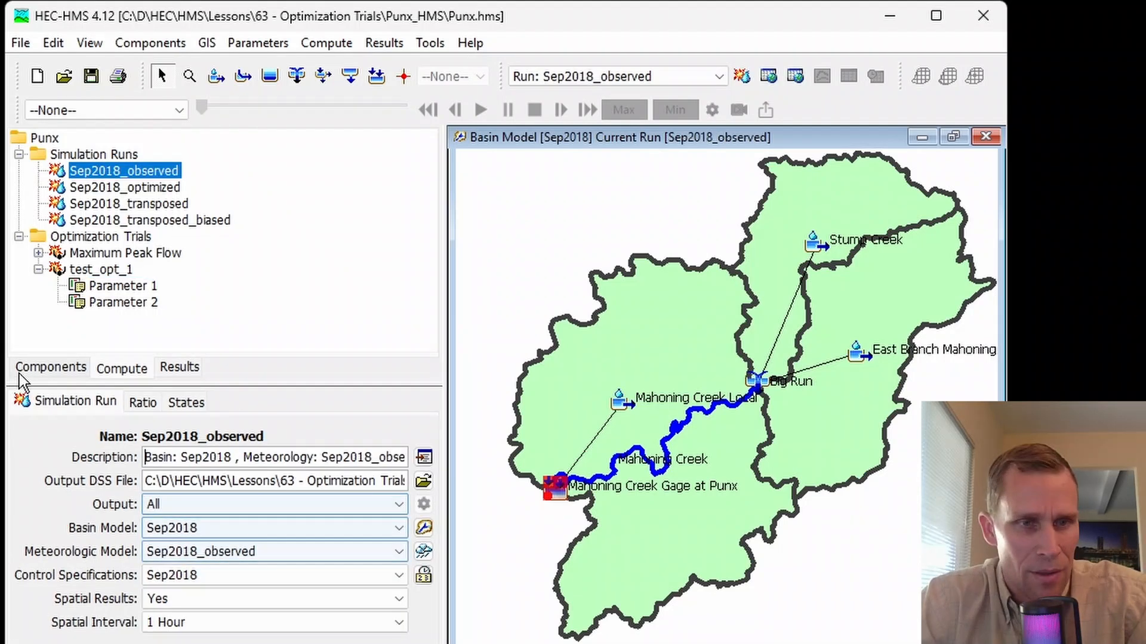
click(46, 375)
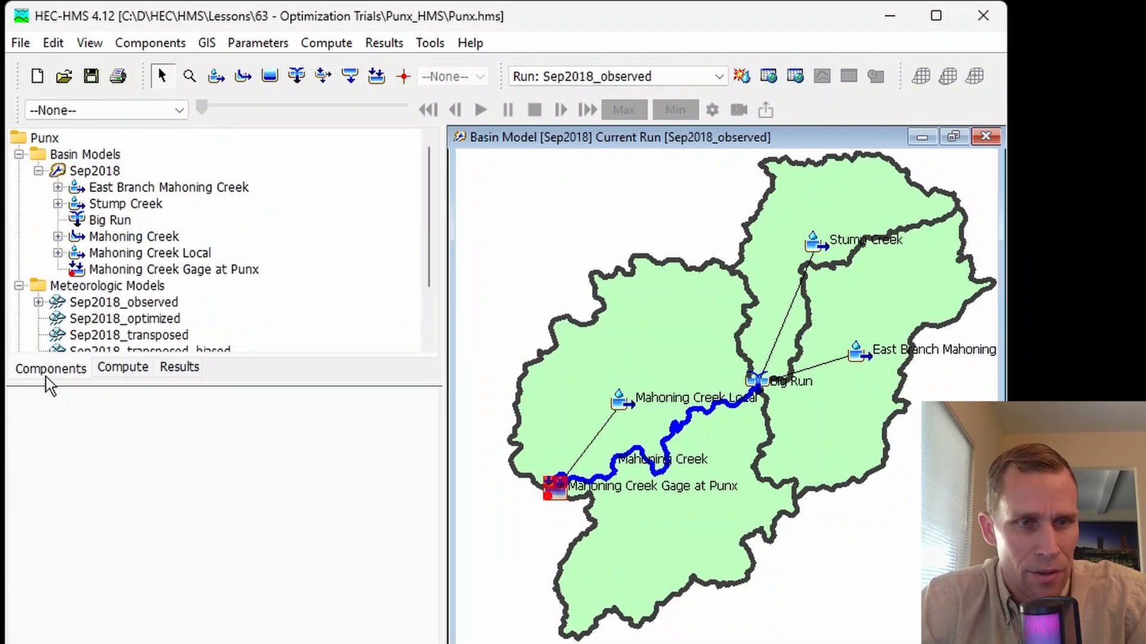
click(118, 303)
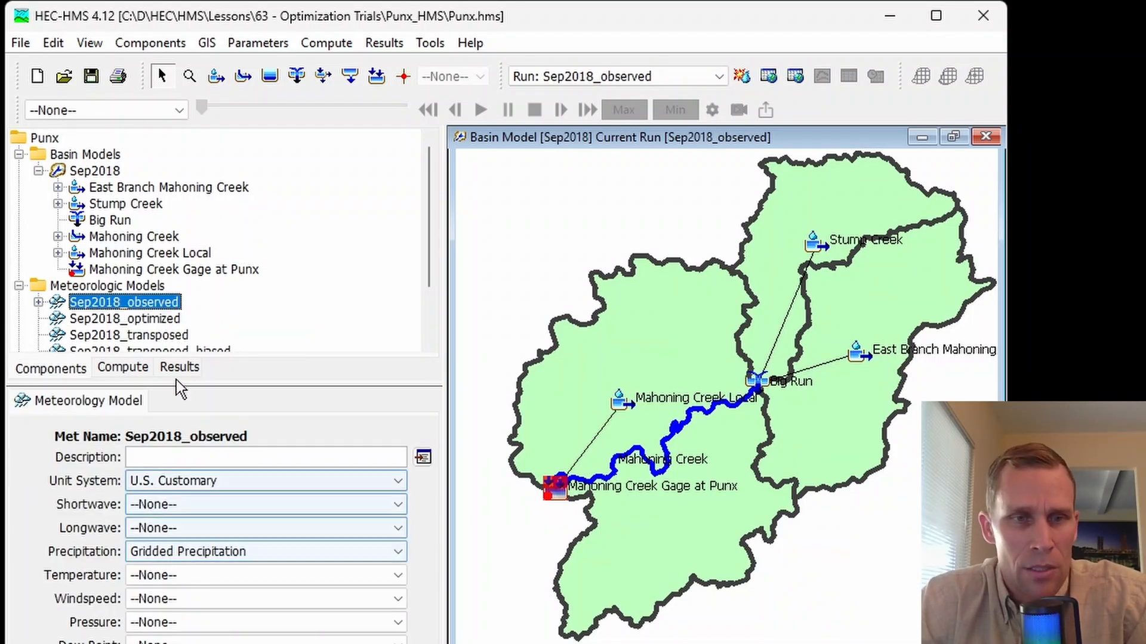
- Return to Parameter 1 of test_opt_1 and set its parameter to Gridded Precipitation - X Coordinate
click(123, 369)
click(120, 288)
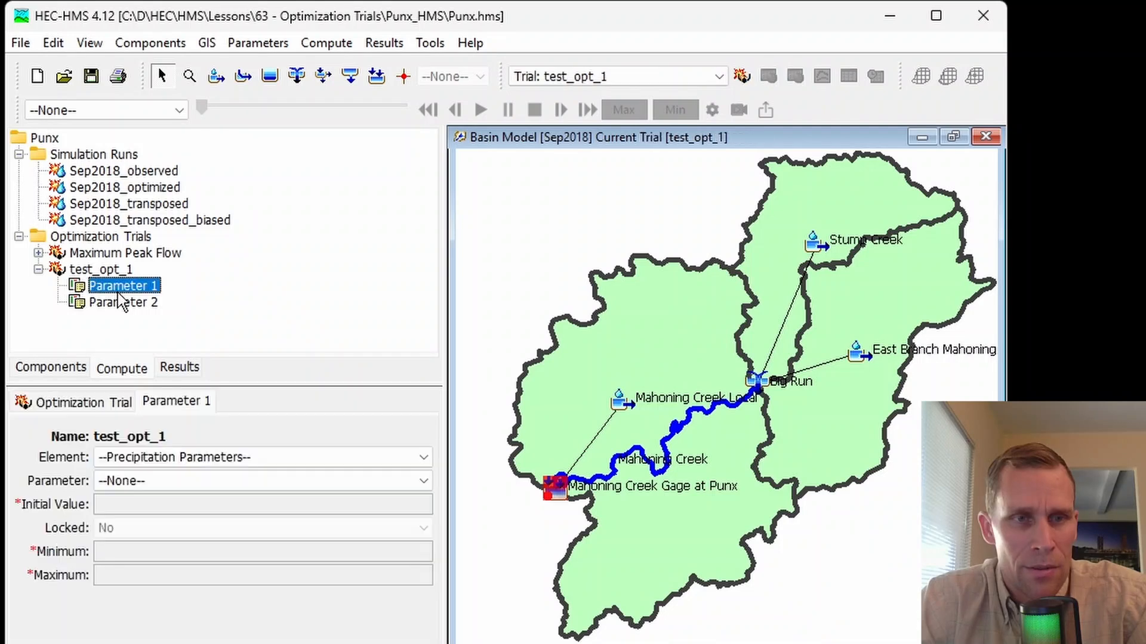
click(162, 479)
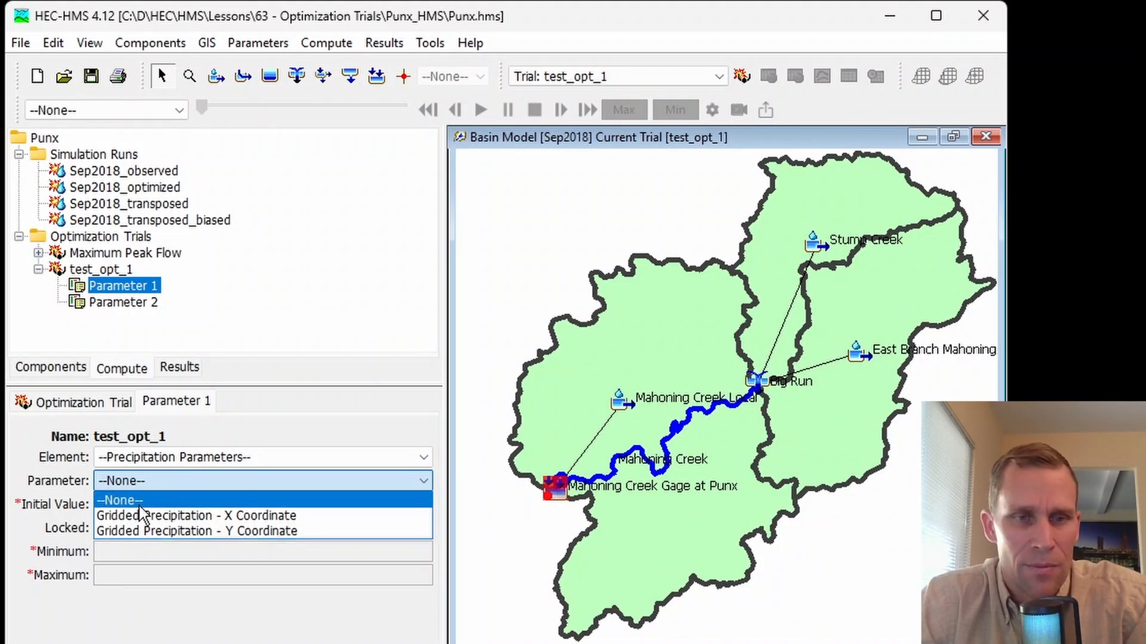
click(173, 516)
- Examine the initial value, Locked options, minimum and maximum for Parameter 1's gridded precipitation X coordinate
click(159, 504)
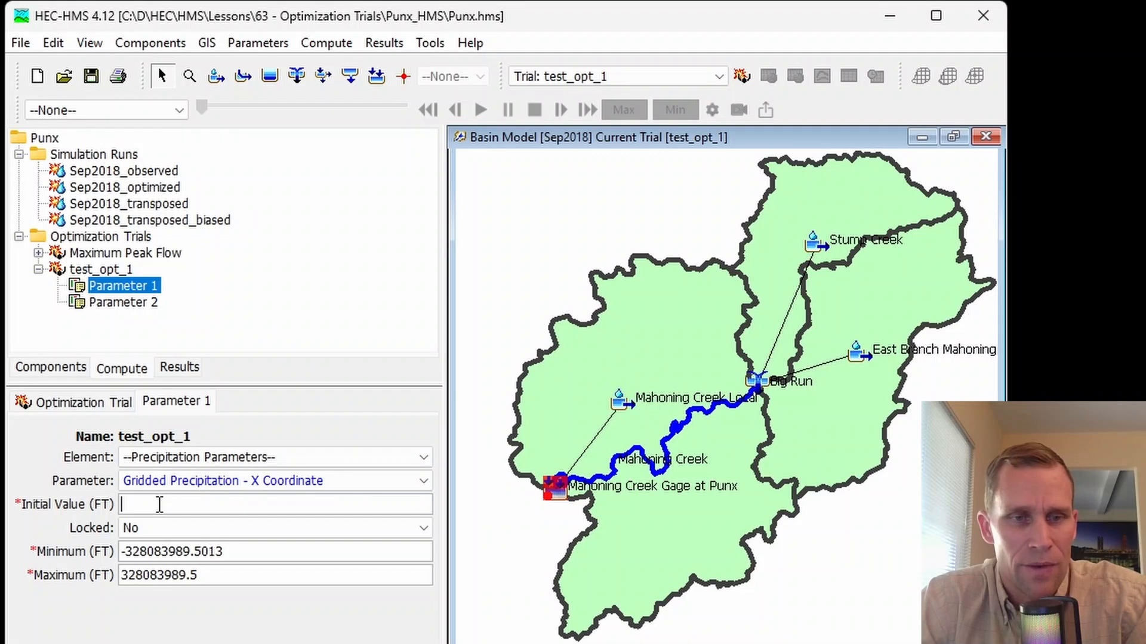
click(162, 529)
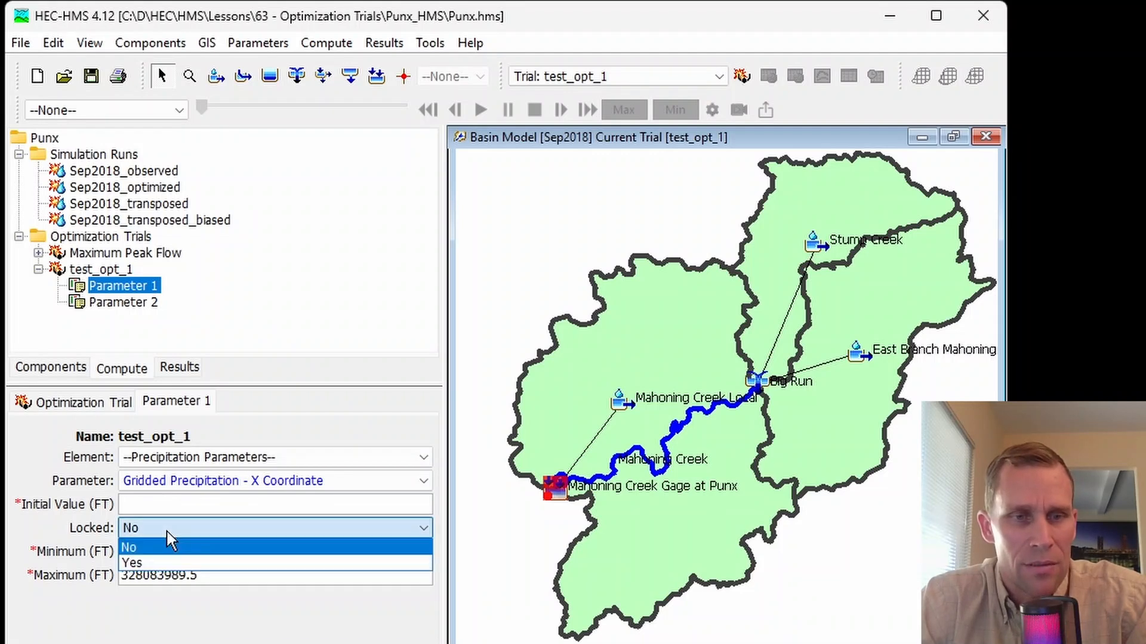
click(87, 530)
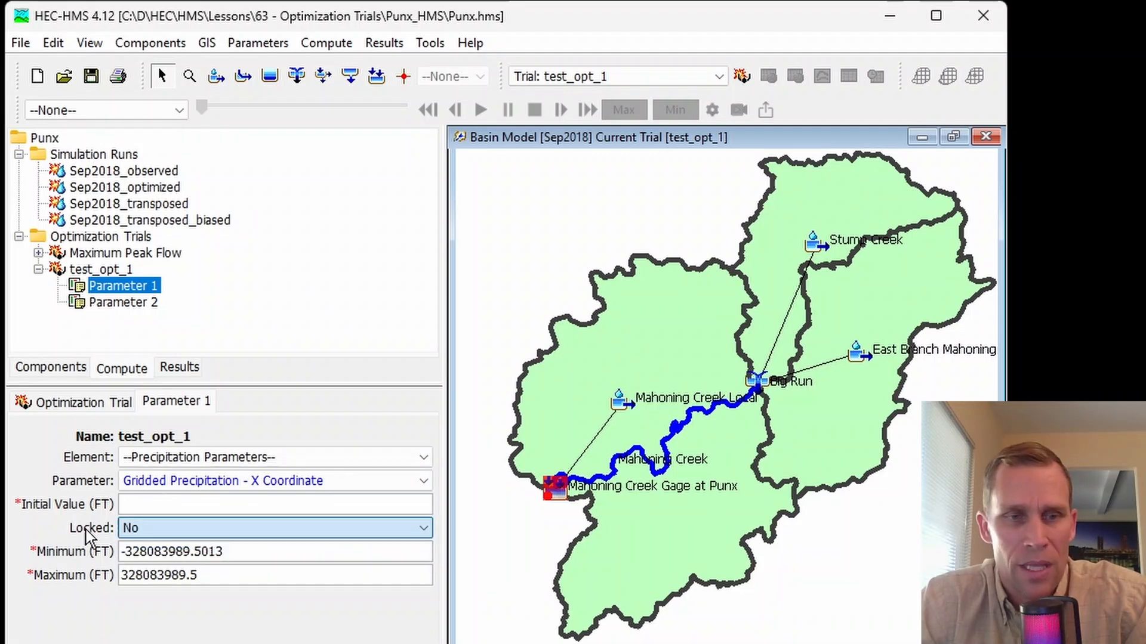
drag(249, 555, 93, 559)
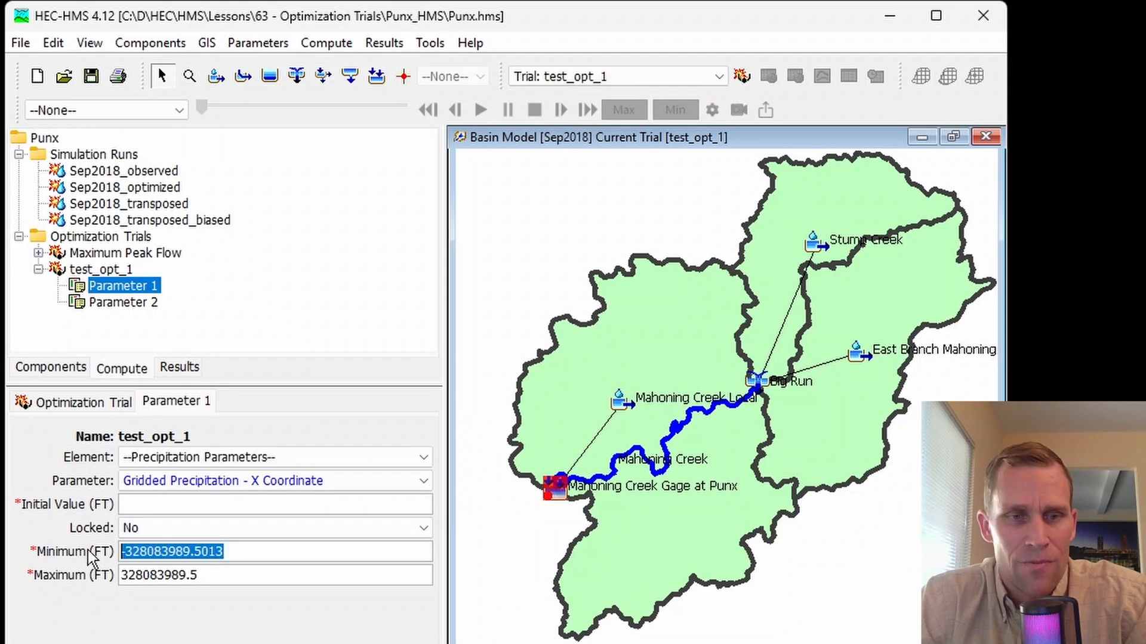
drag(208, 570, 111, 576)
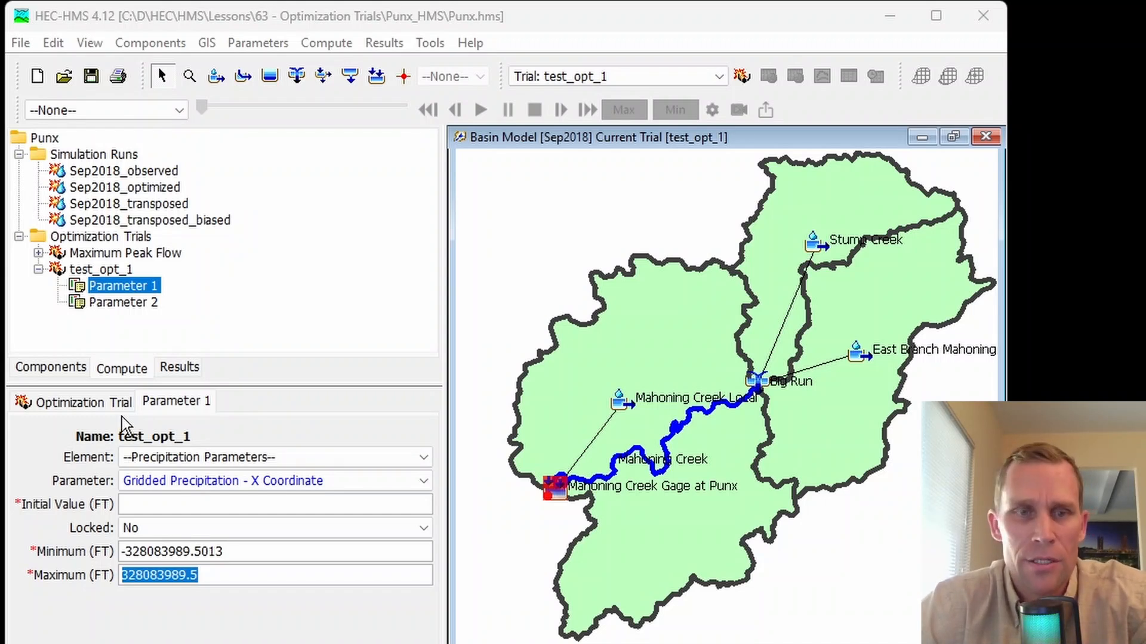
- View Parameter 2 and Parameter 1 of test_opt_1, and open the trial's general settings
click(115, 303)
click(117, 286)
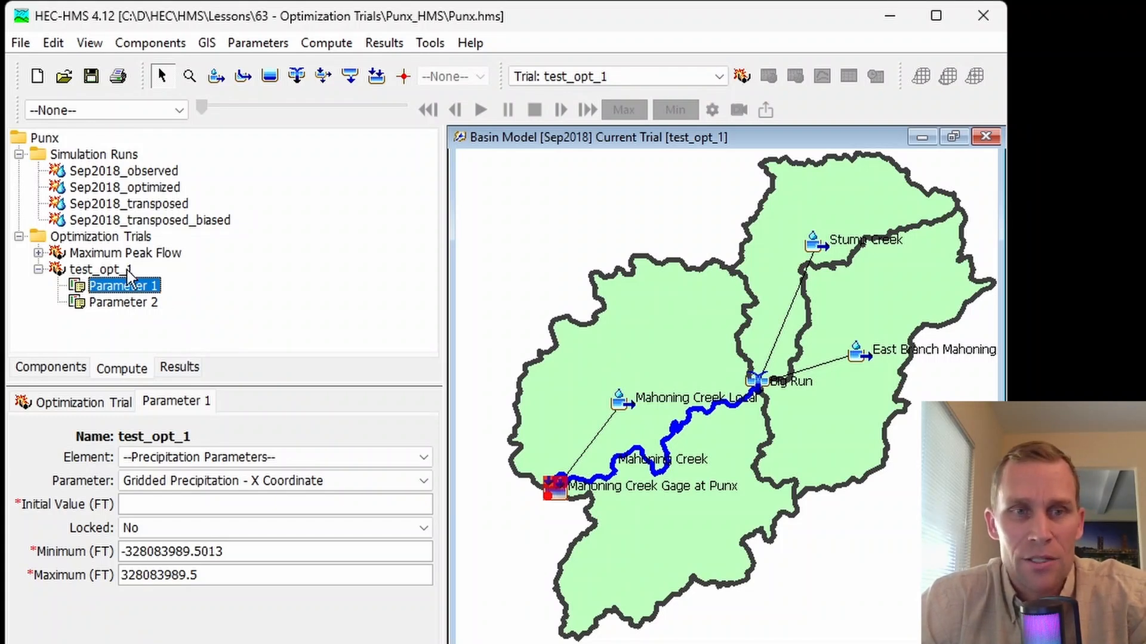
click(79, 407)
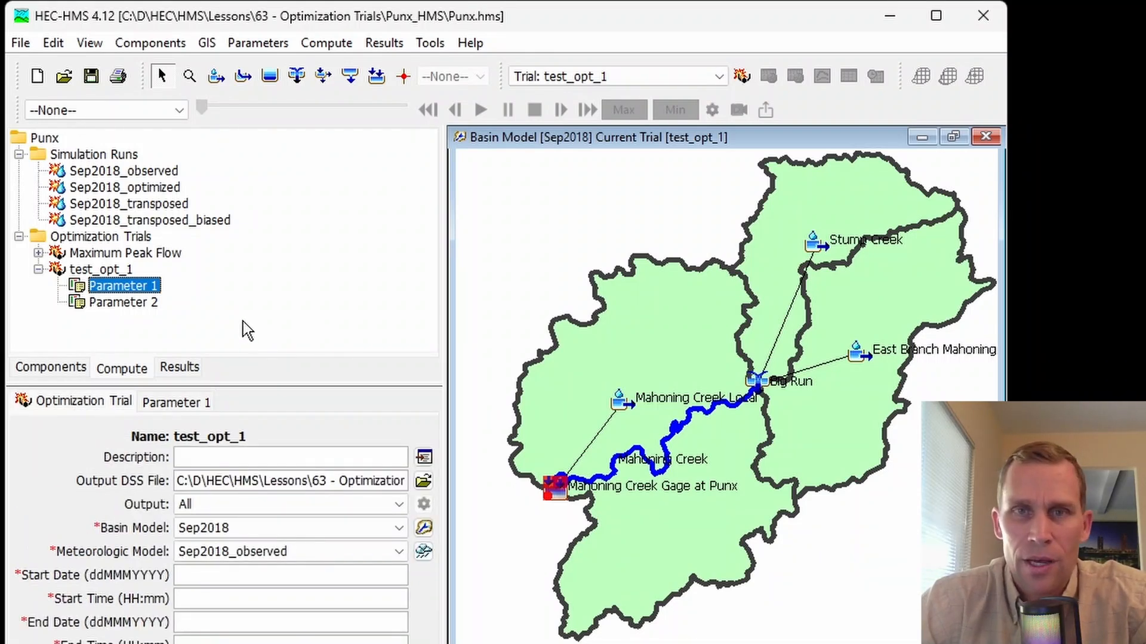